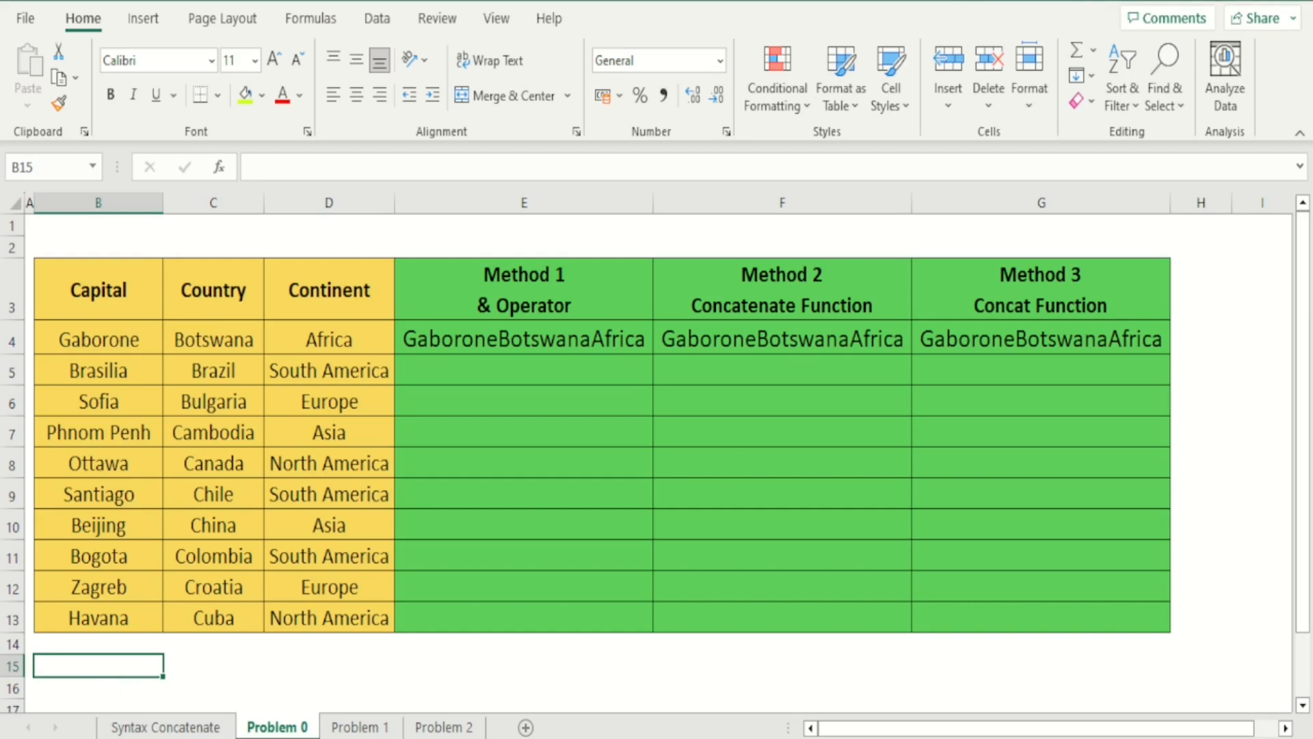
Enter the formula =B5&C5&D5 in E5 to join Brasilia's capital, country and continent with the & operator.
left_click_drag(337, 334, 141, 337)
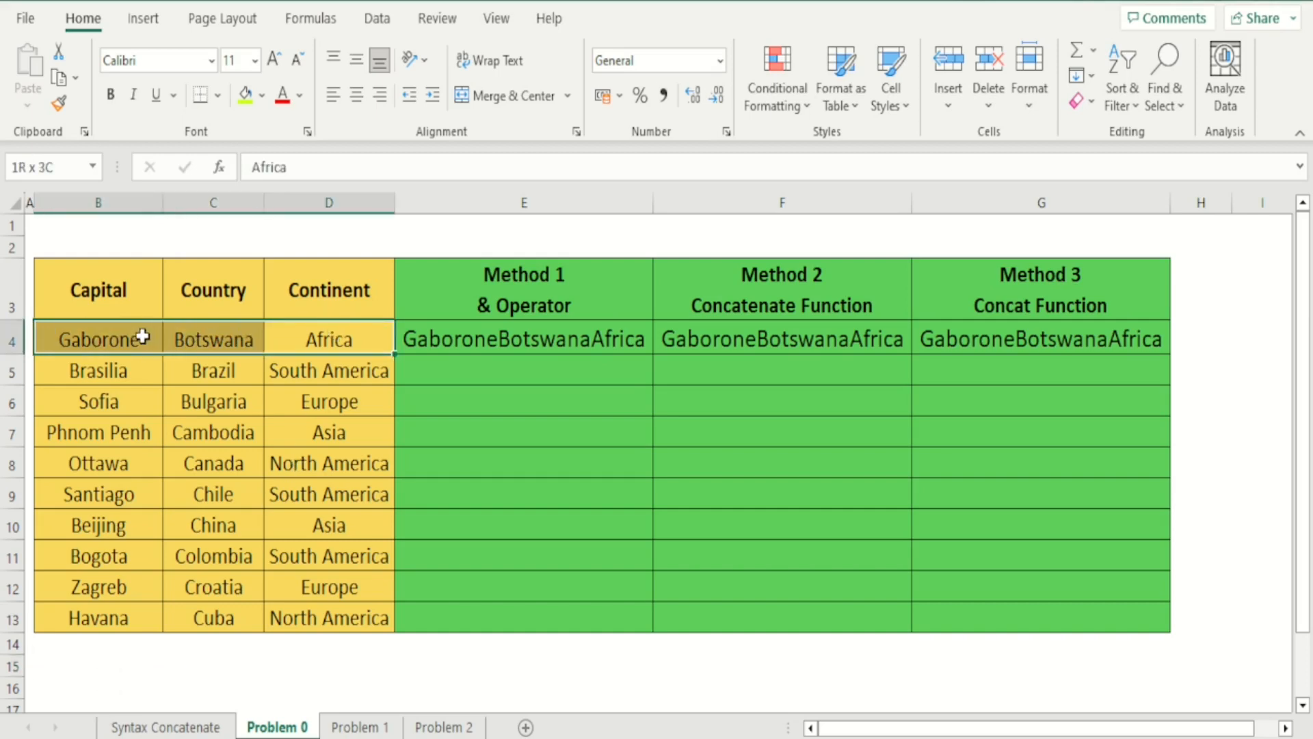
left_click(552, 341)
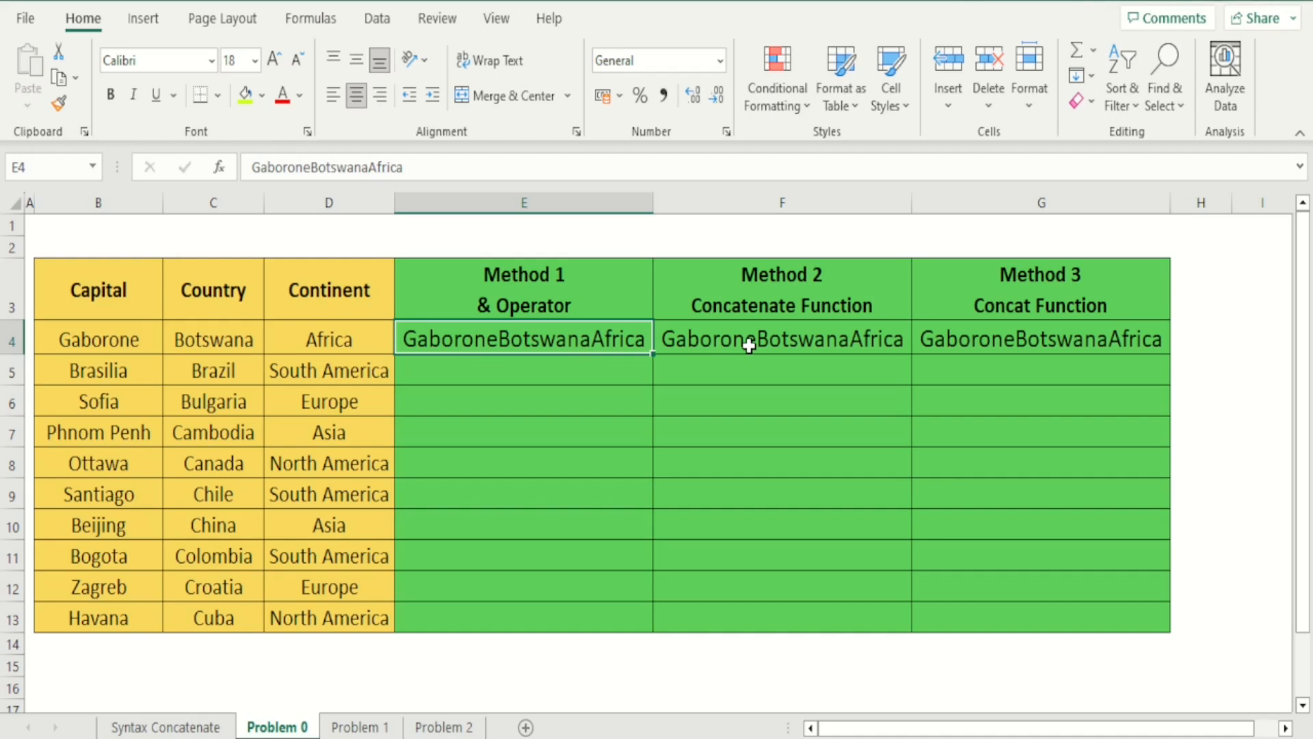
key("Down")
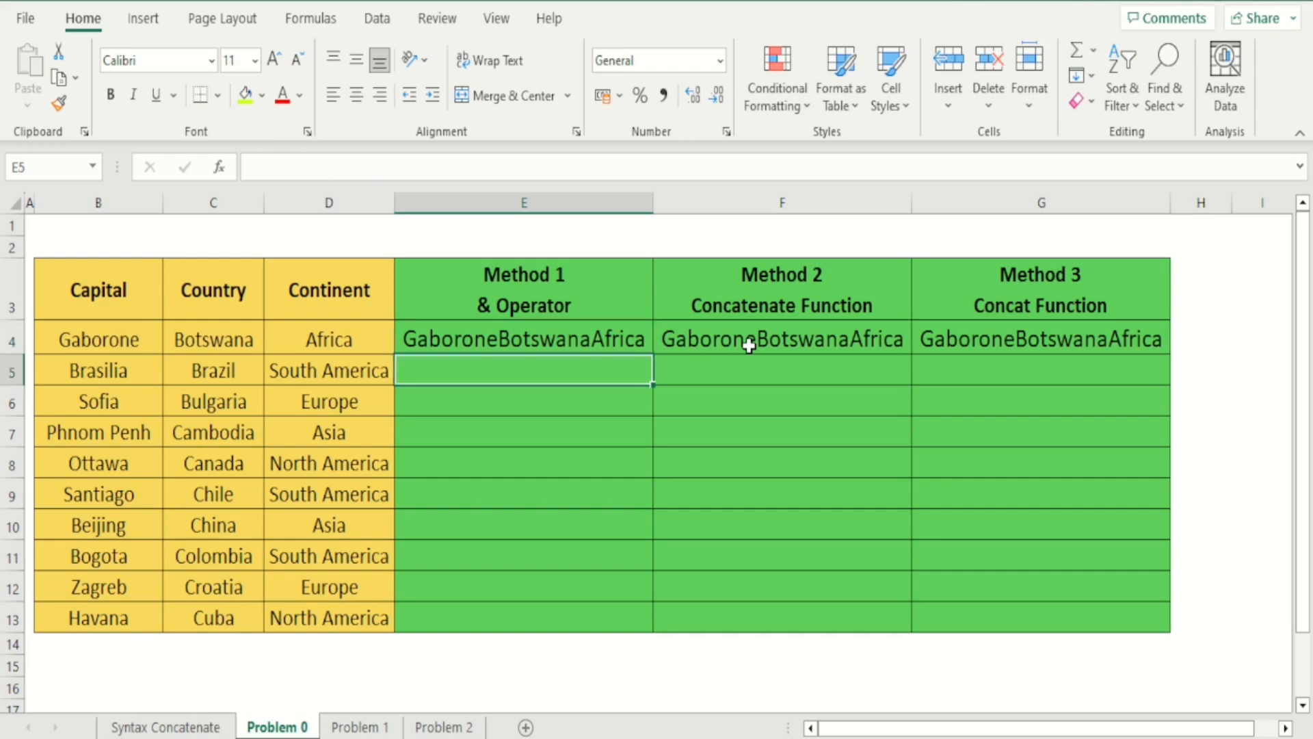
type("=")
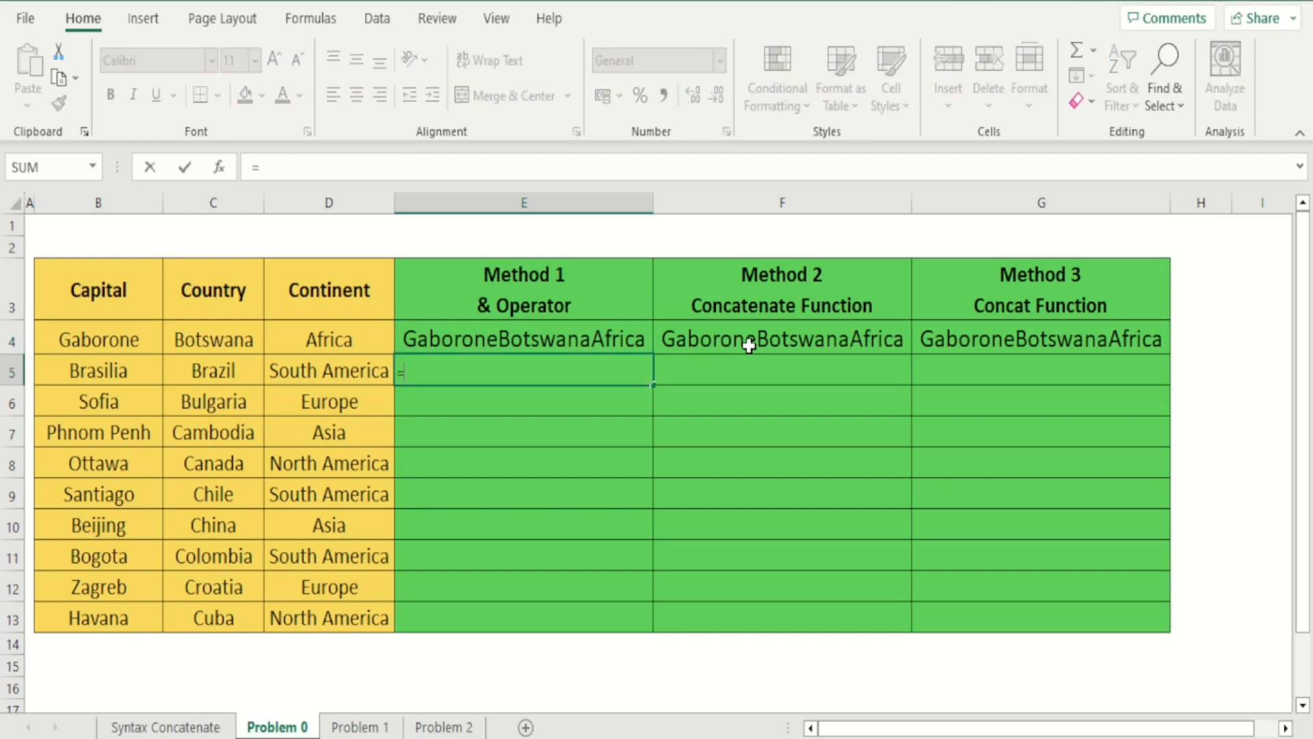
key("Left")
key("Left")
key("Left")
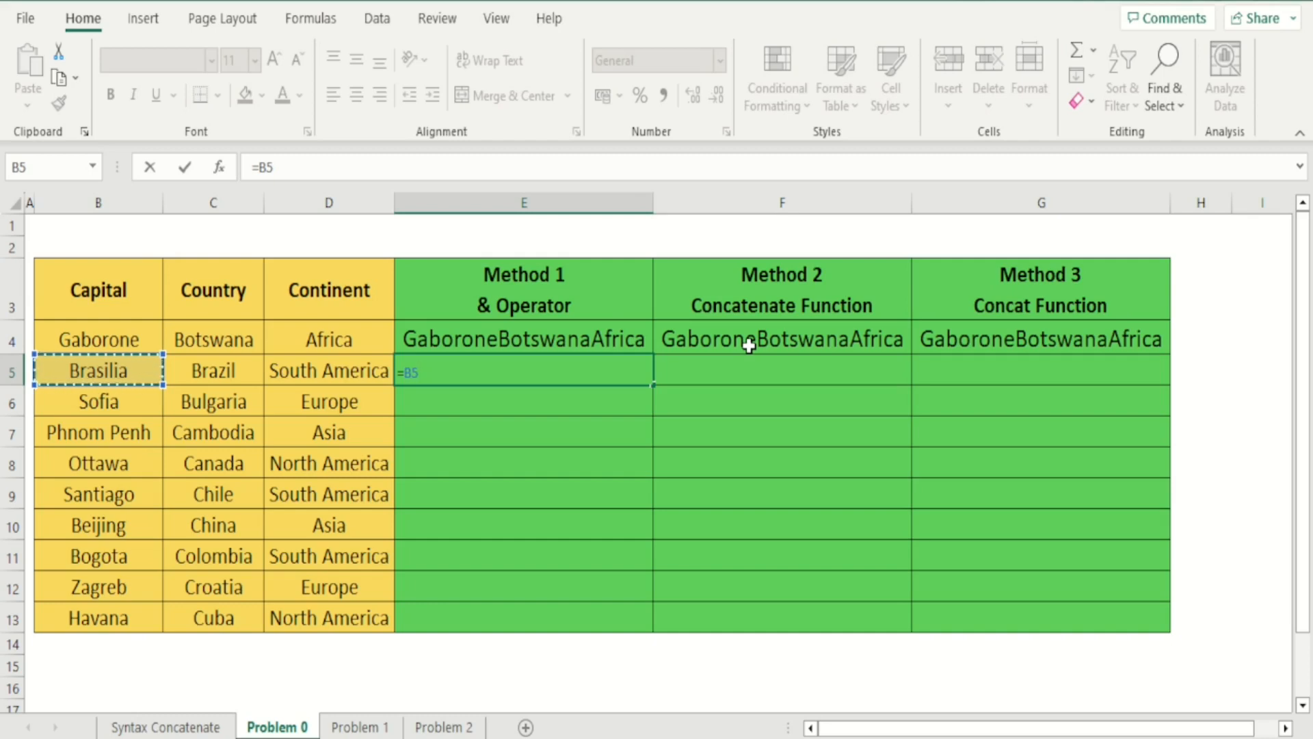
type("&")
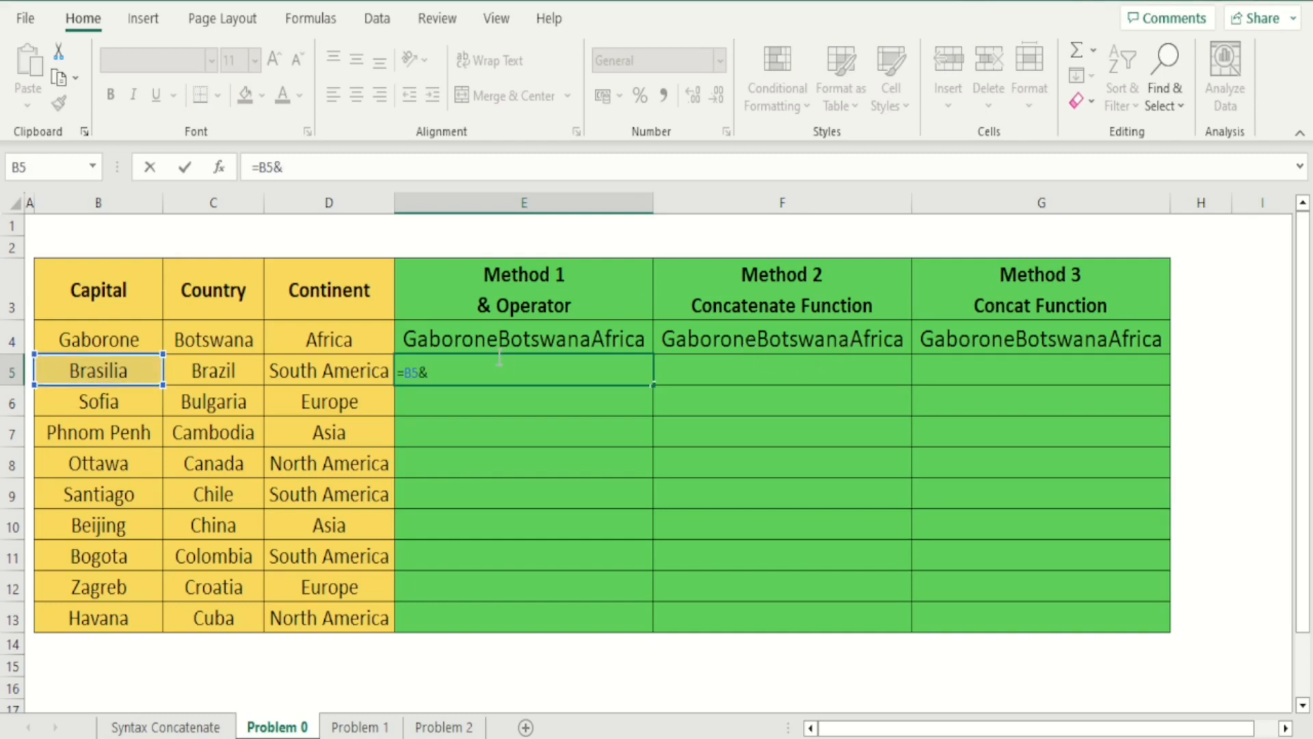
left_click(247, 369)
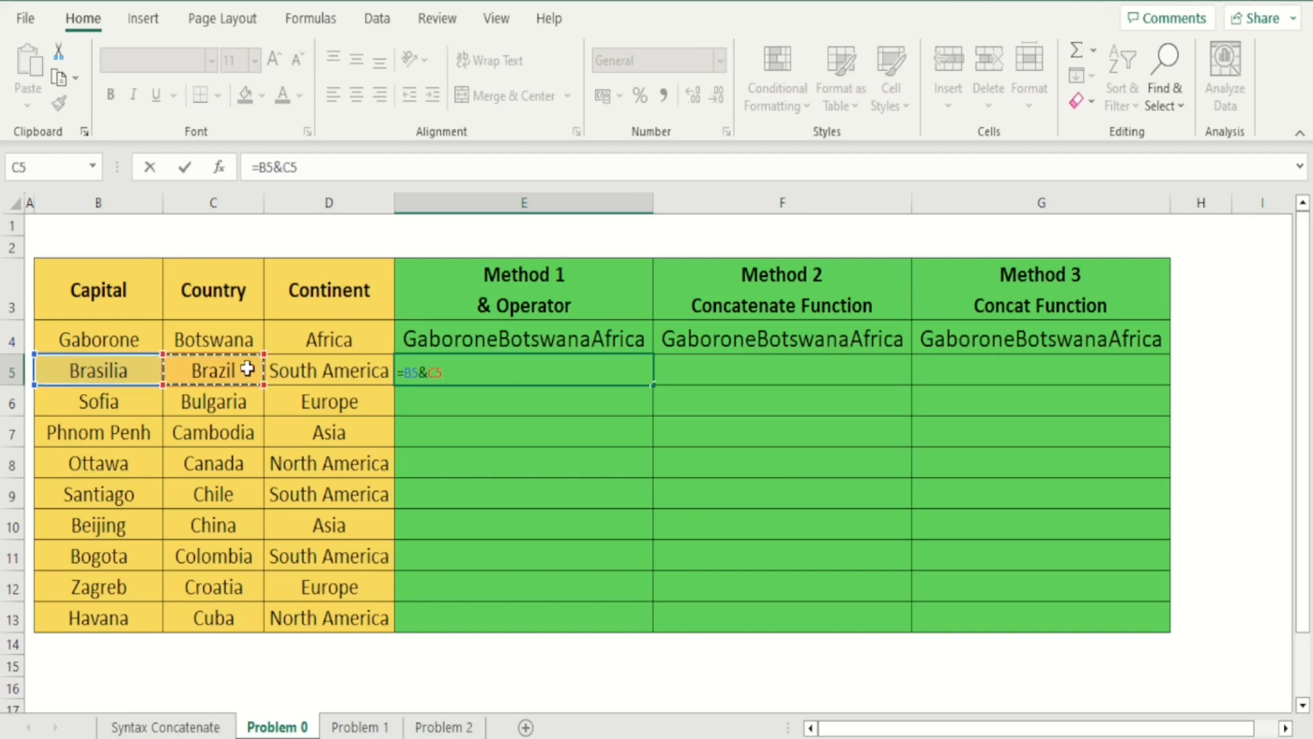
type("&")
left_click(322, 372)
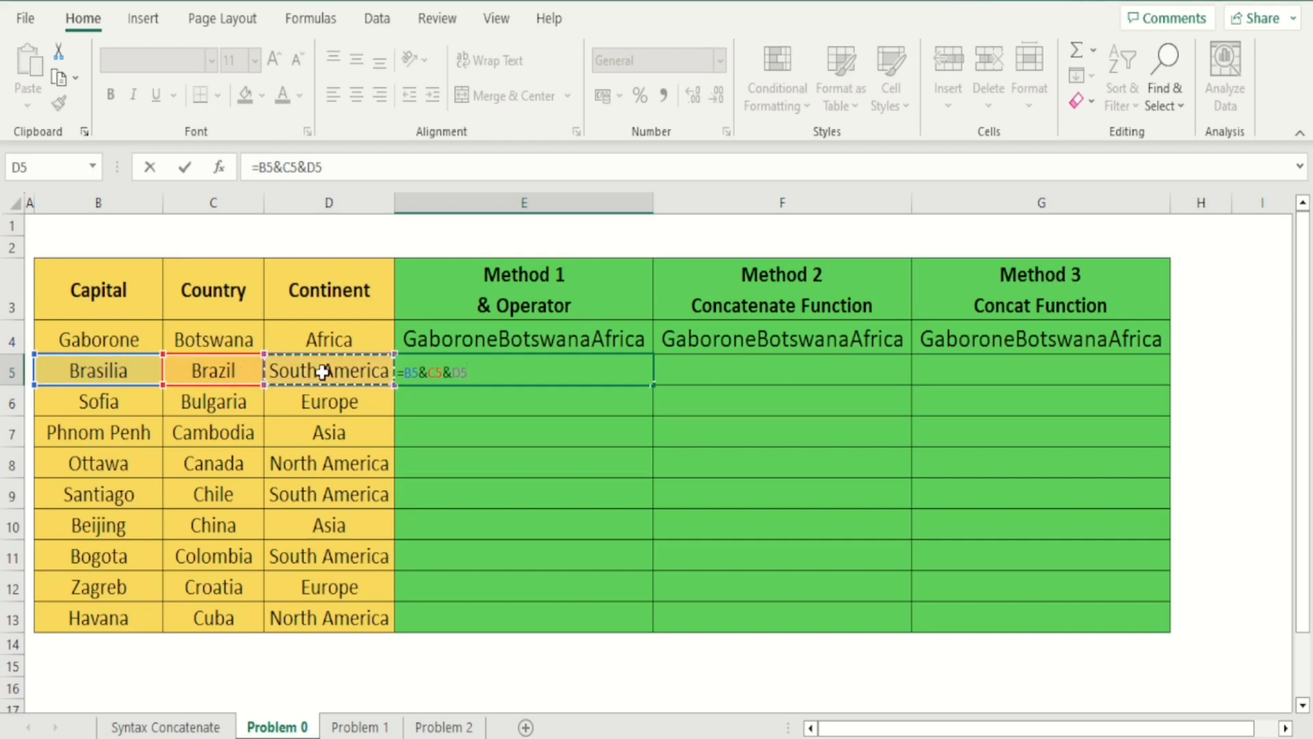
key("Return")
Format the method cells E5:G13 with font size 16 and centred horizontal alignment.
key("Up")
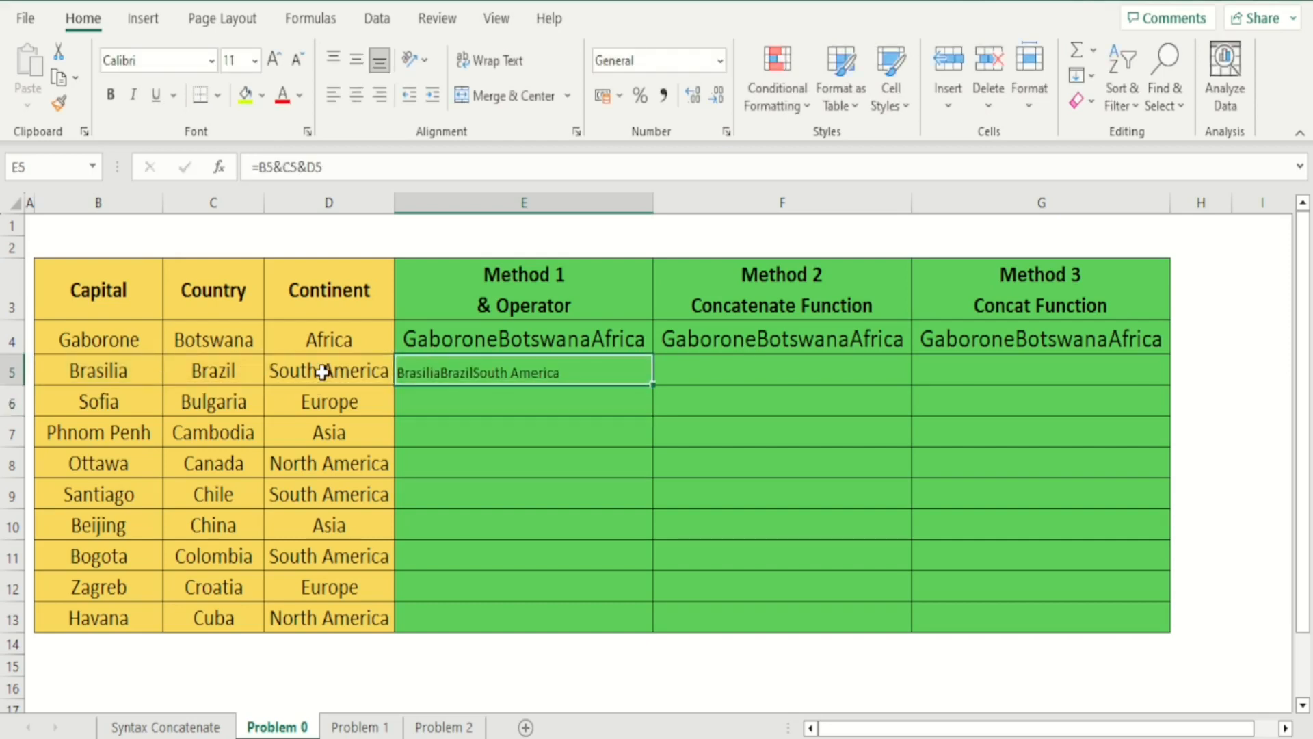
key("shift+Down")
key("shift+Down")
key("shift+Down")
key("shift+Down")
key("shift+Down")
key("shift+Down")
key("shift+Down")
key("shift+Down")
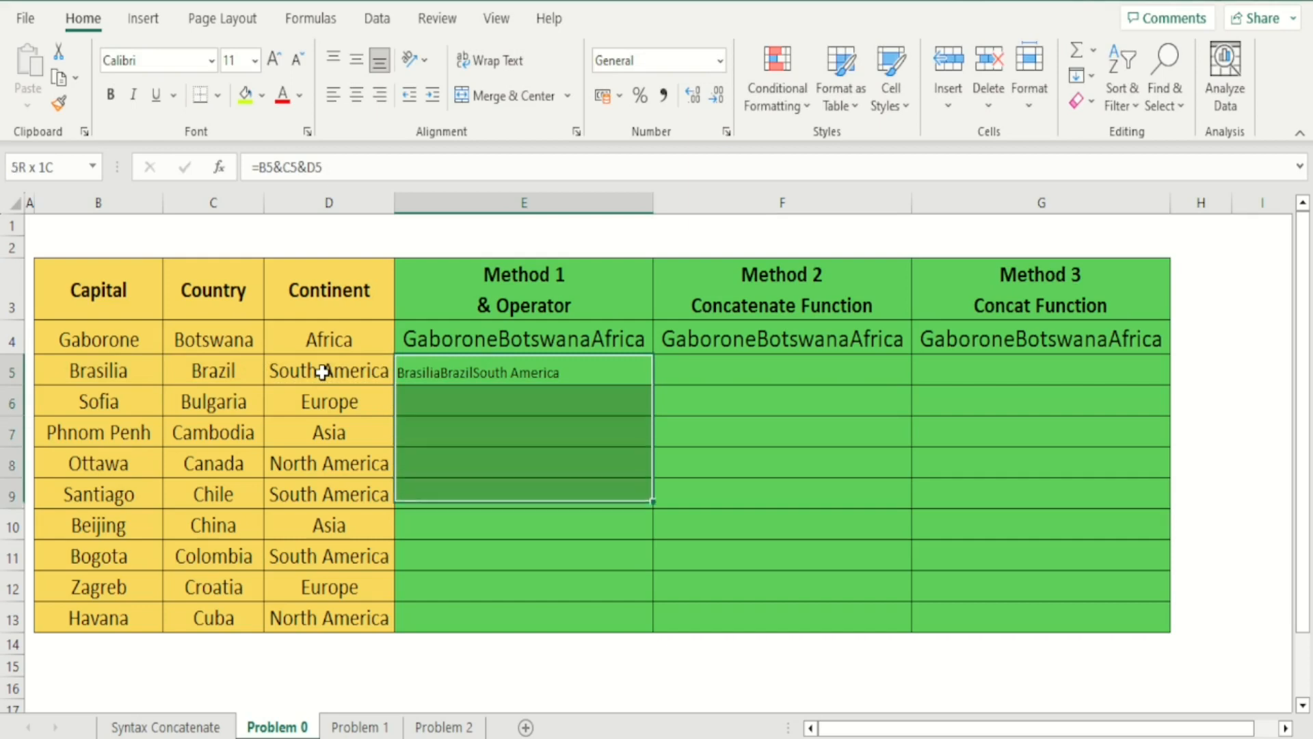
key("shift+Right")
key("shift+Right")
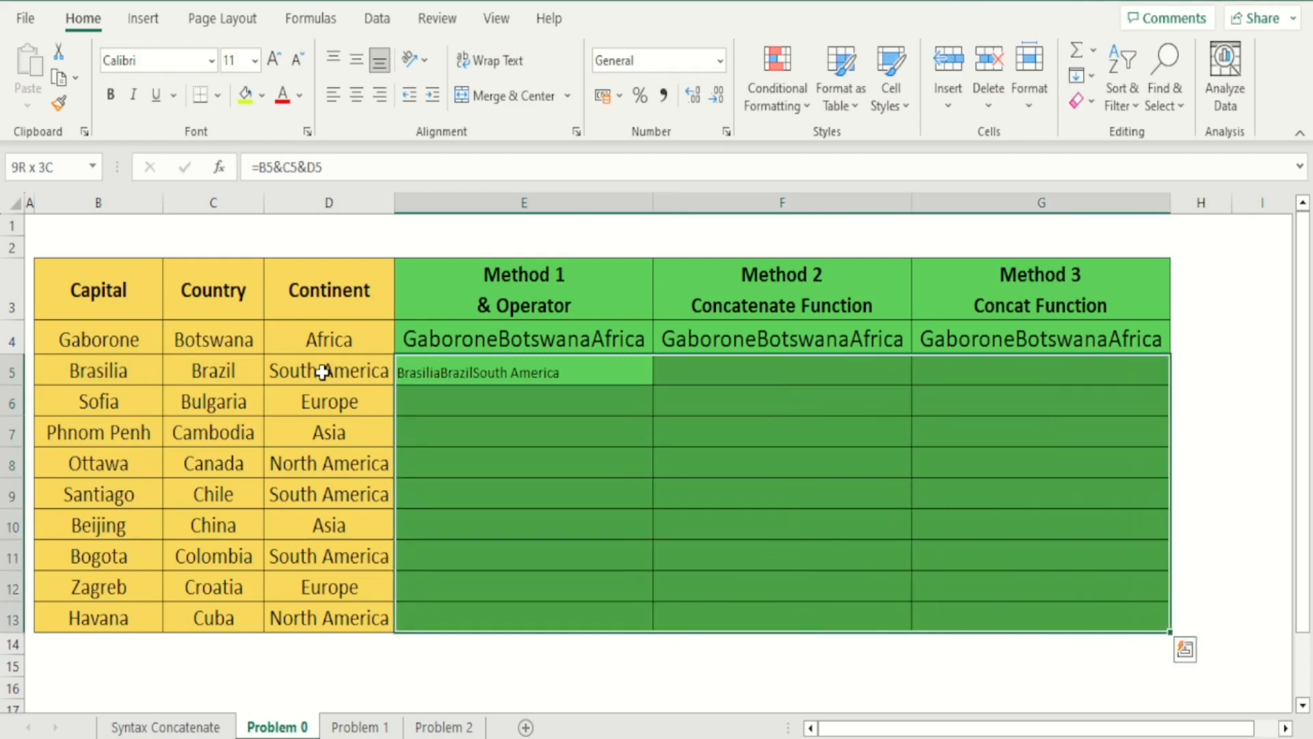
left_click(256, 61)
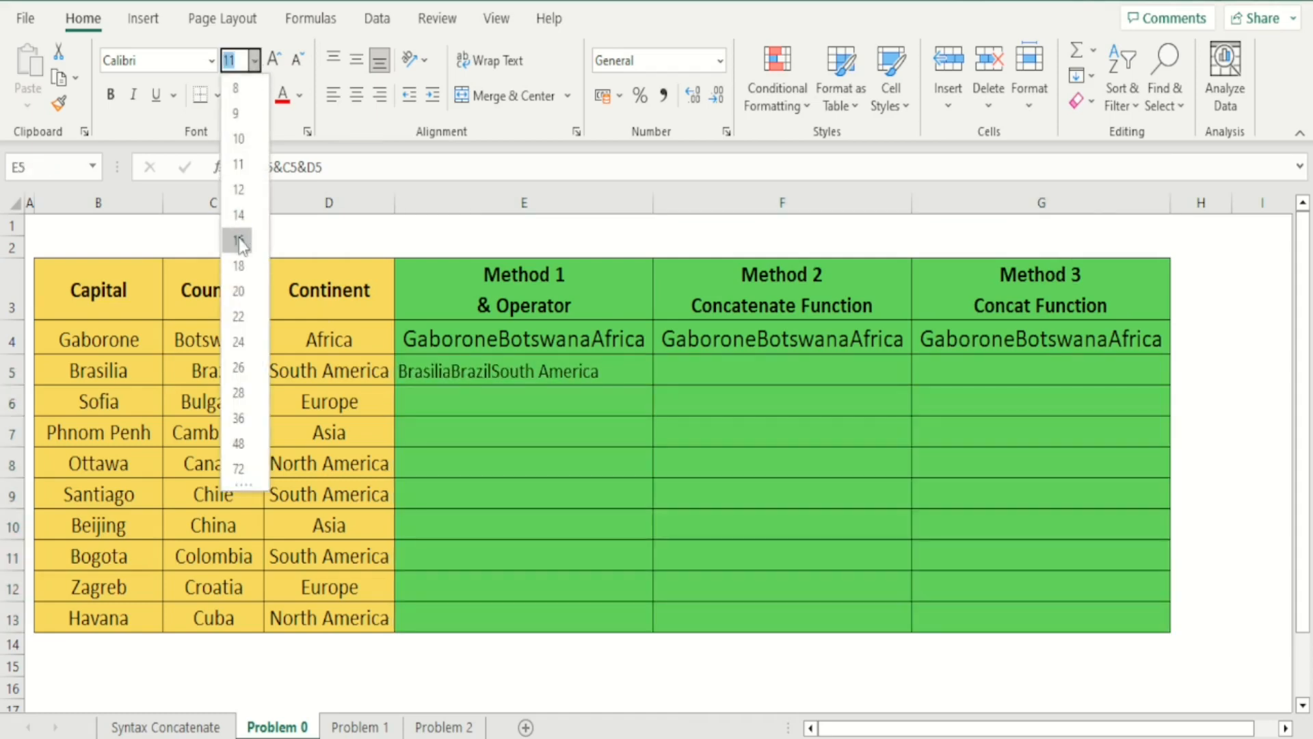
left_click(239, 241)
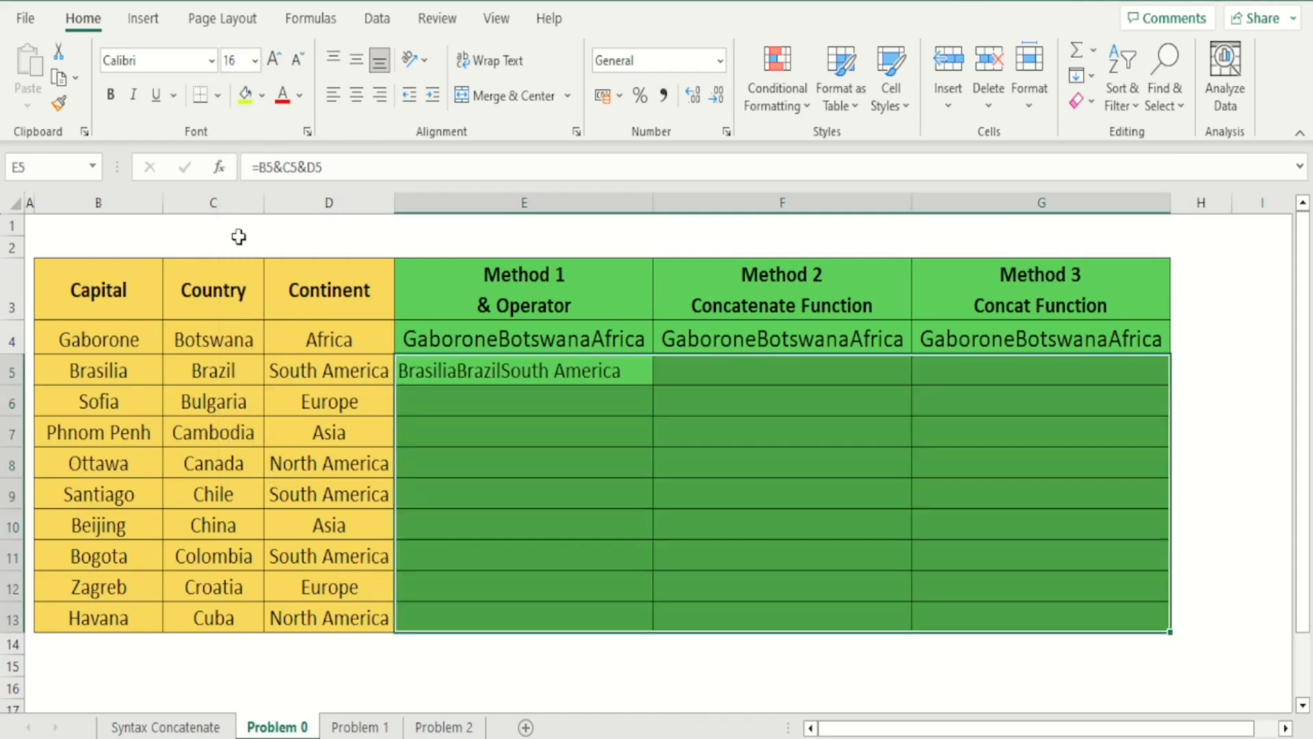
left_click(357, 100)
key("Down")
key("Up")
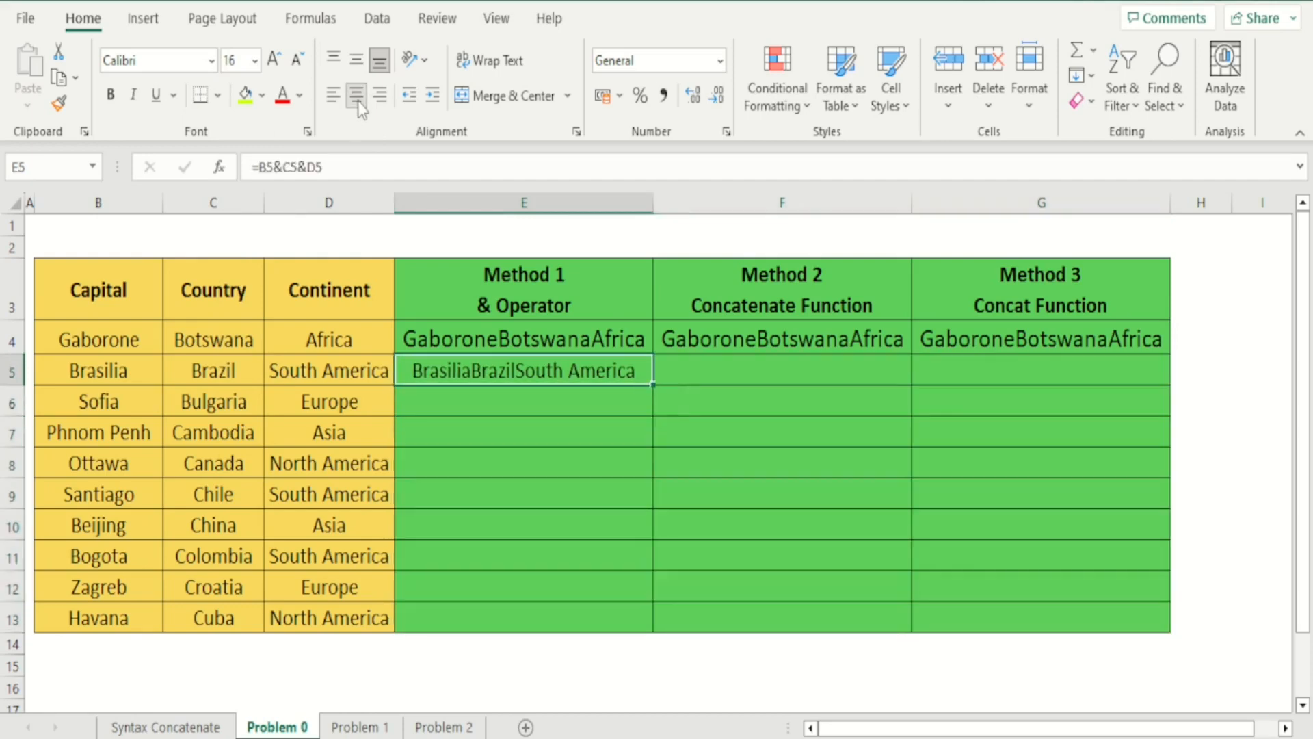
Enter the formula =B6&C6&D6 in E6 to join the Sofia row's three text values.
key("Down")
type("=")
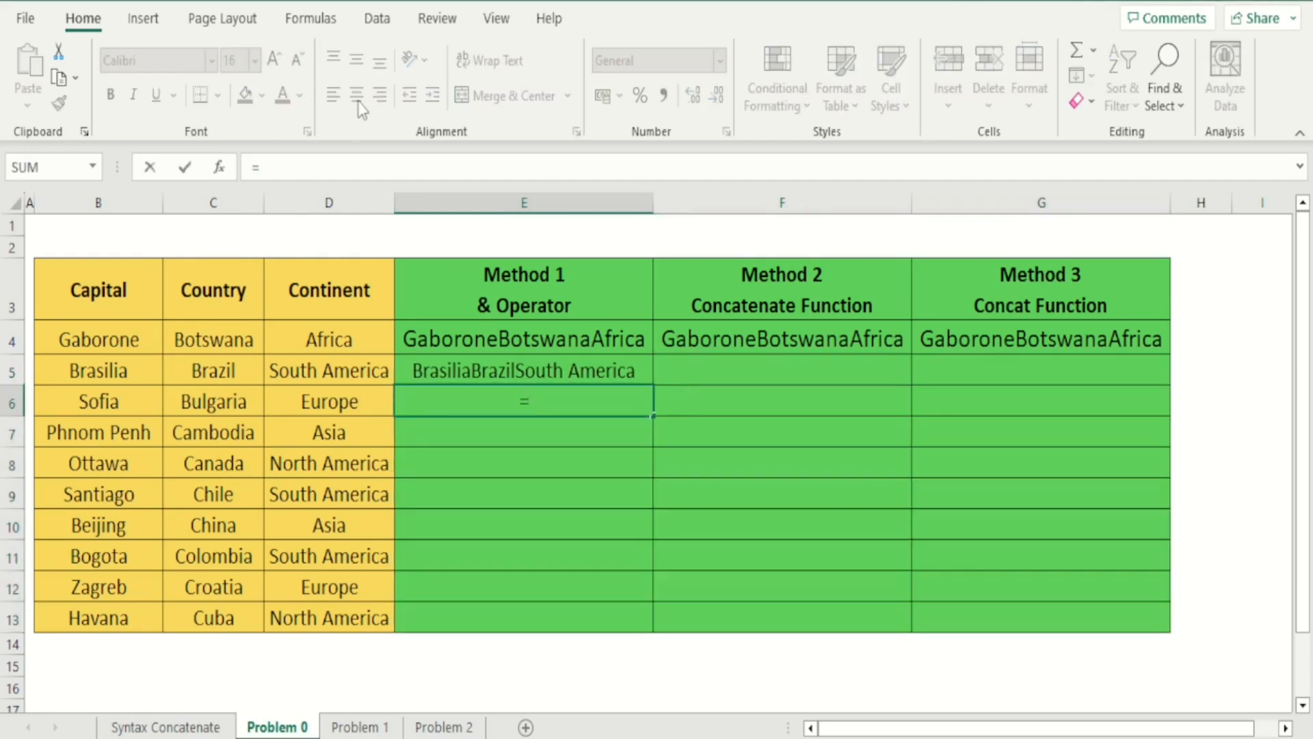
key("Left")
key("Left")
key("Left")
key("Left")
key("Right")
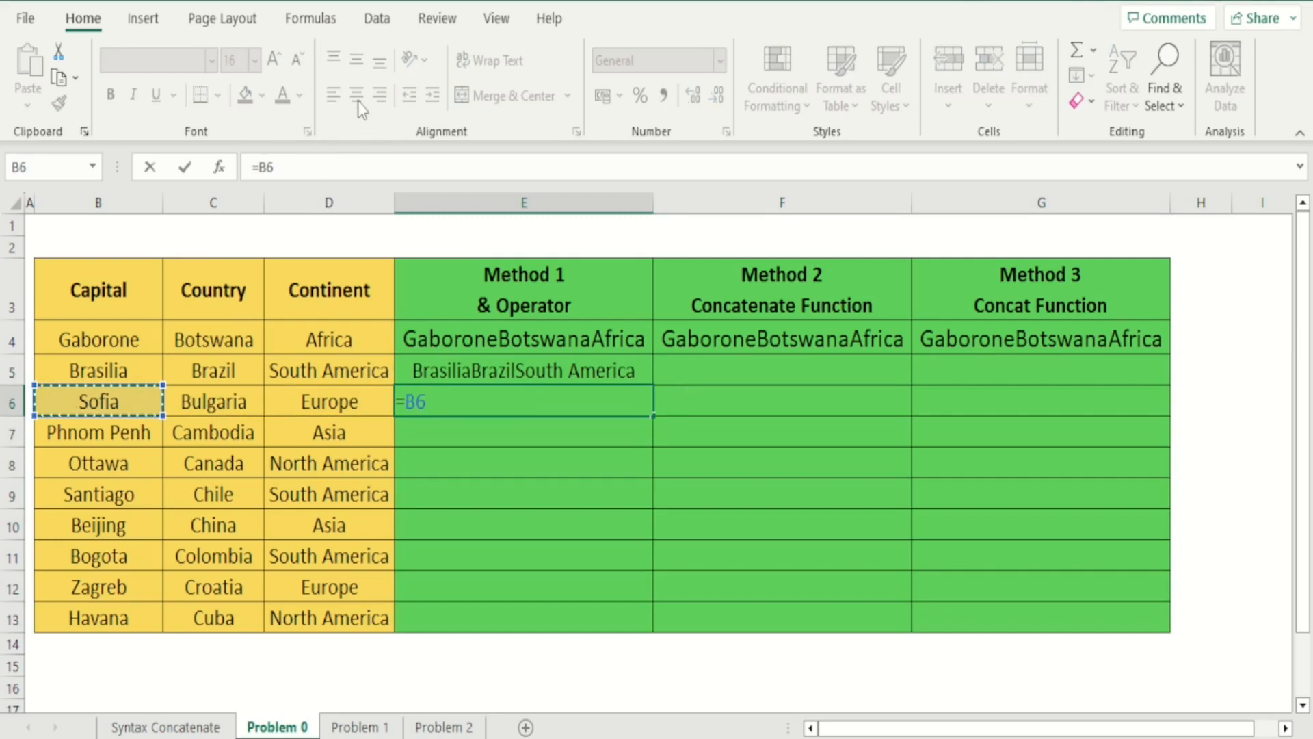
type("&")
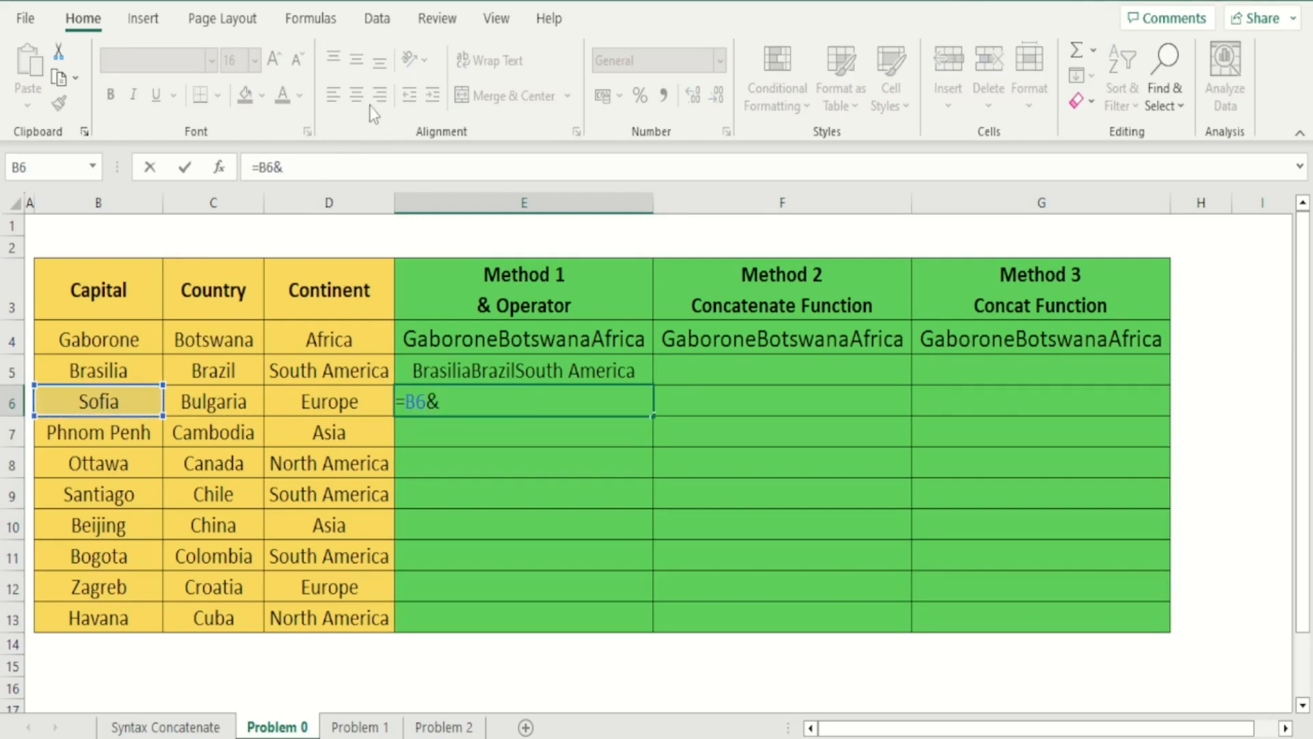
left_click(226, 404)
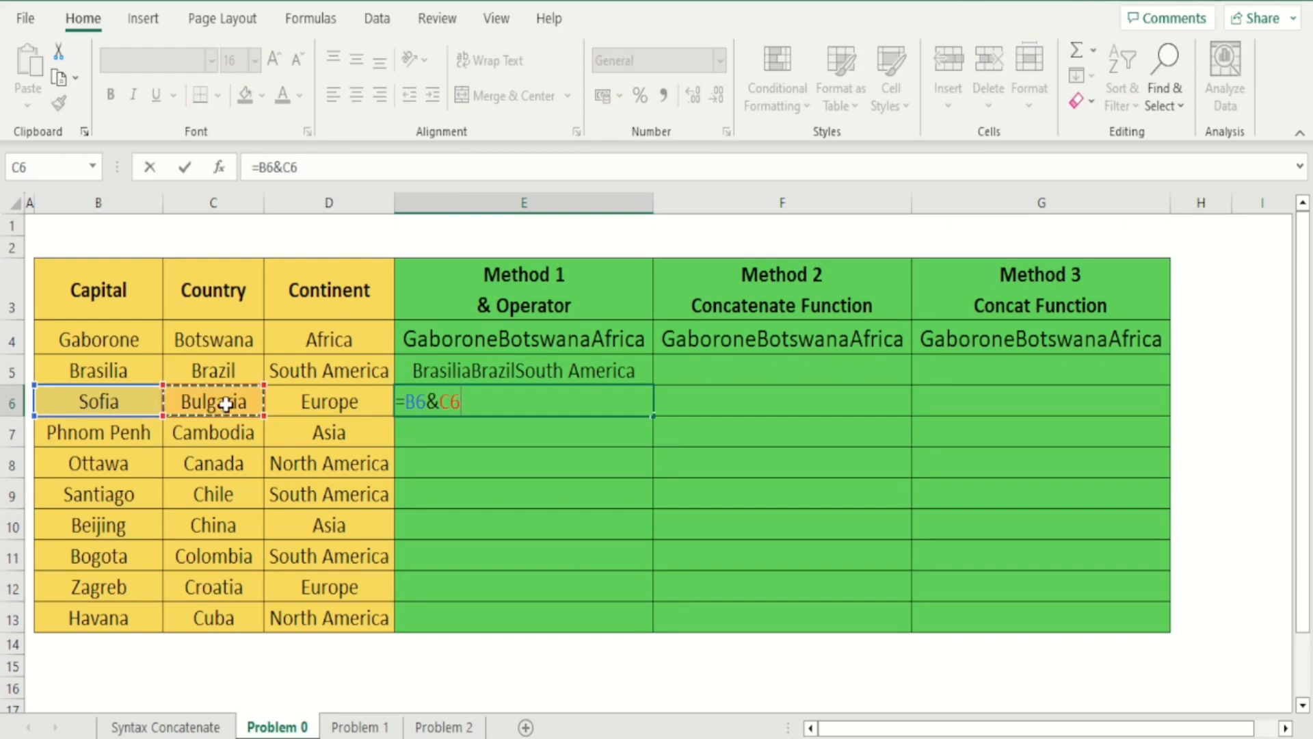
type("&")
key("BackSpace")
type("&")
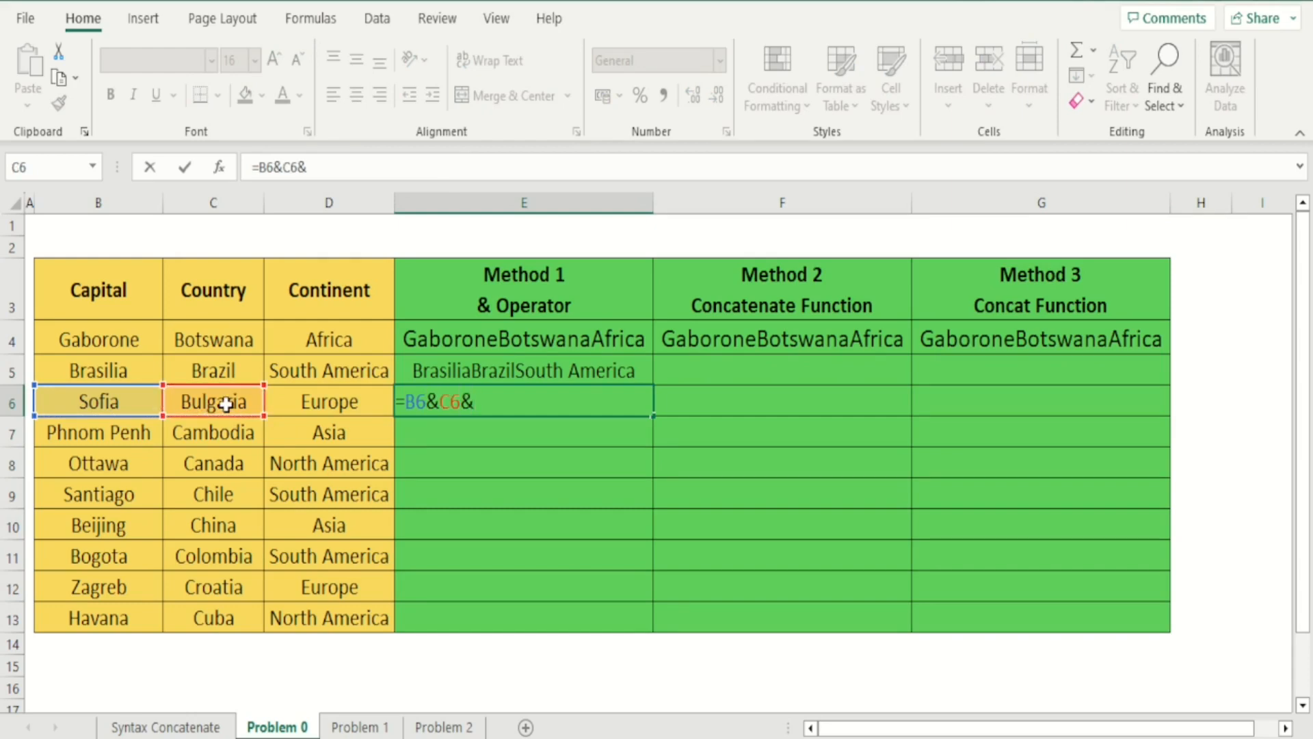
left_click(309, 402)
key("Return")
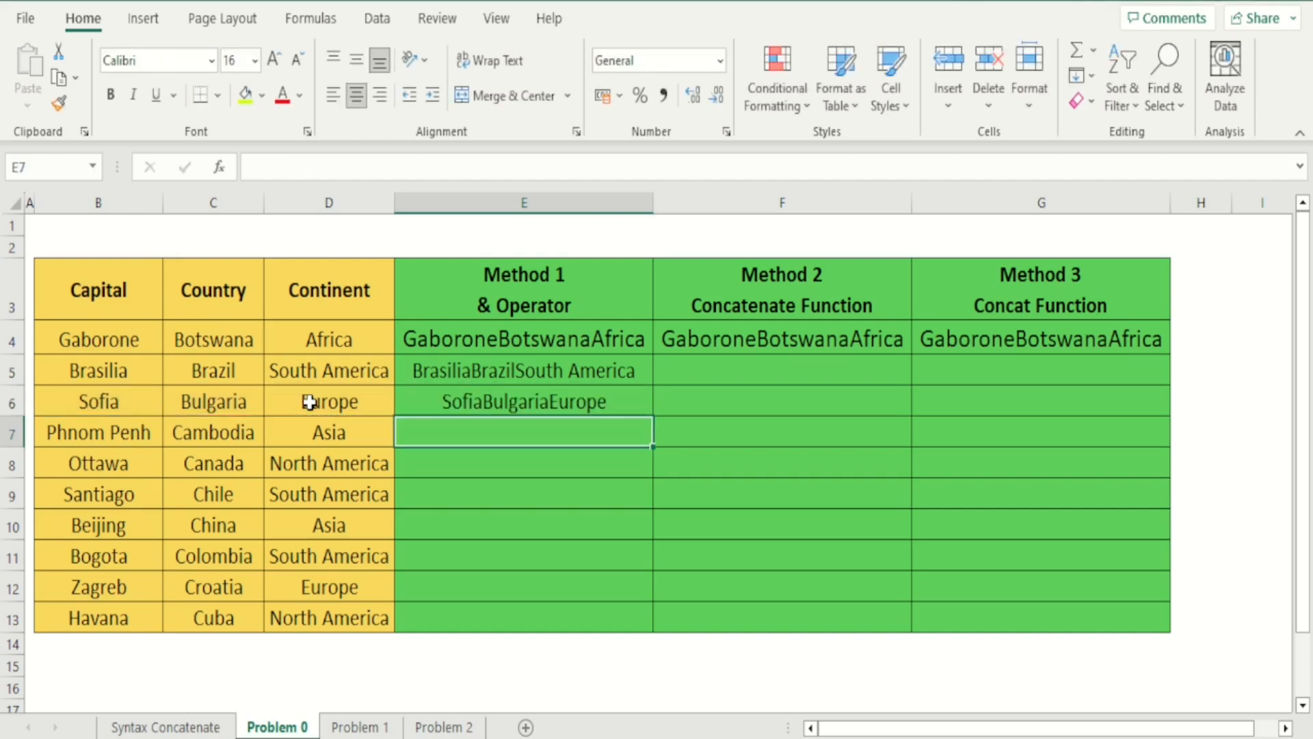
Fill the & operator formula from E6 down through E13.
key("Up")
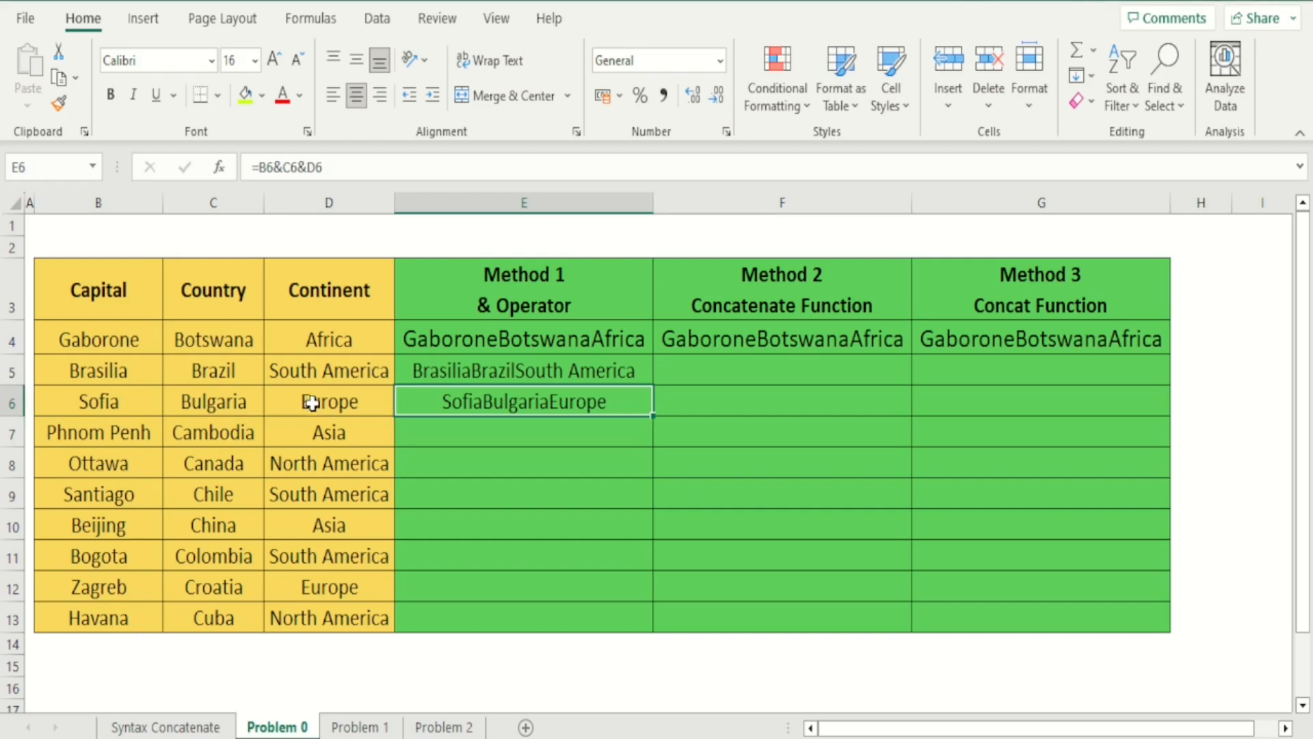
left_click_drag(655, 419, 642, 620)
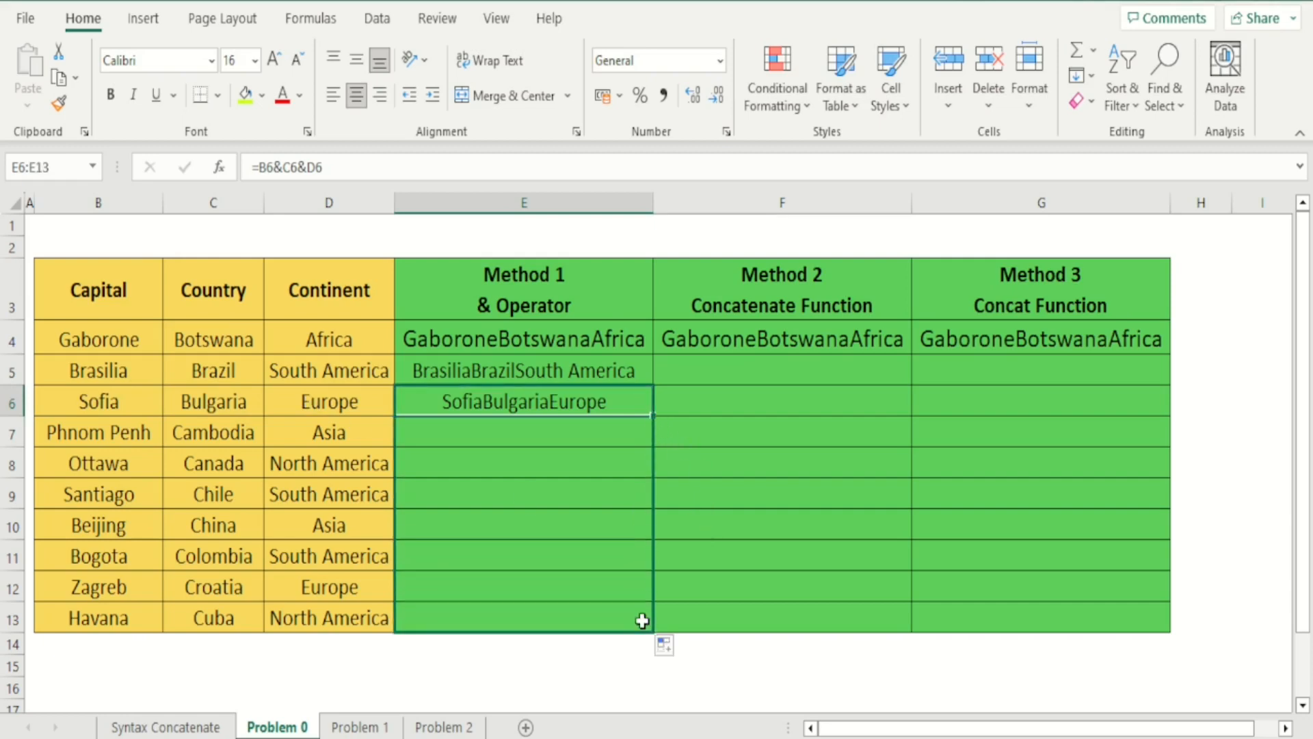
left_click(737, 531)
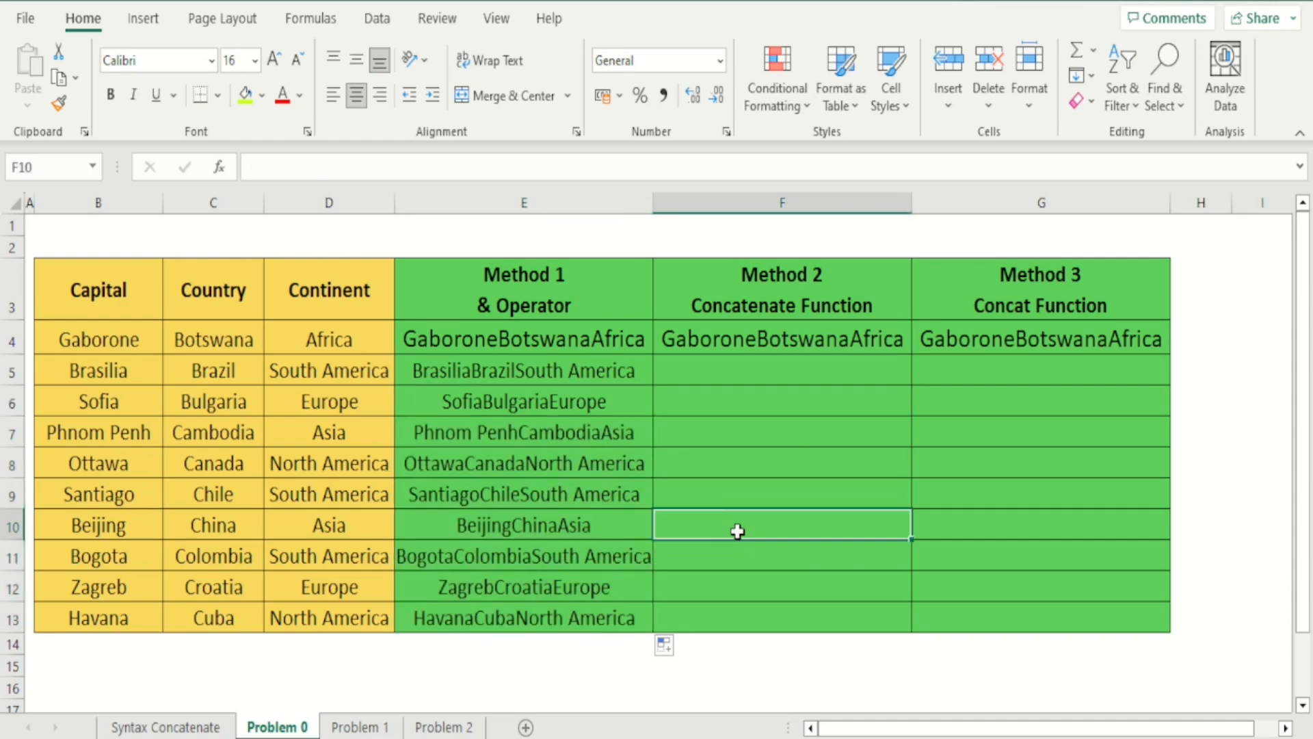
Enter =concatenate(B5,C5,D5) in F5 to join the Brasilia row under the Method 2 heading.
left_click(722, 376)
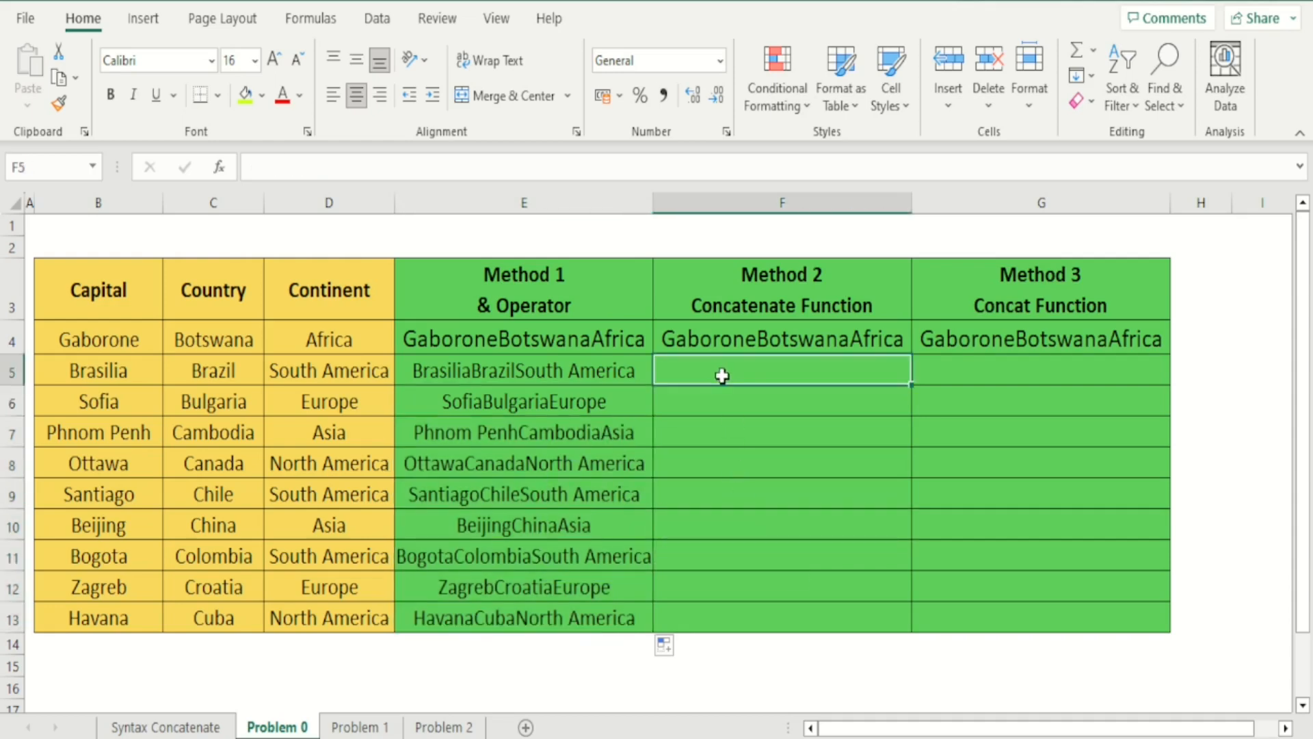
key("Left")
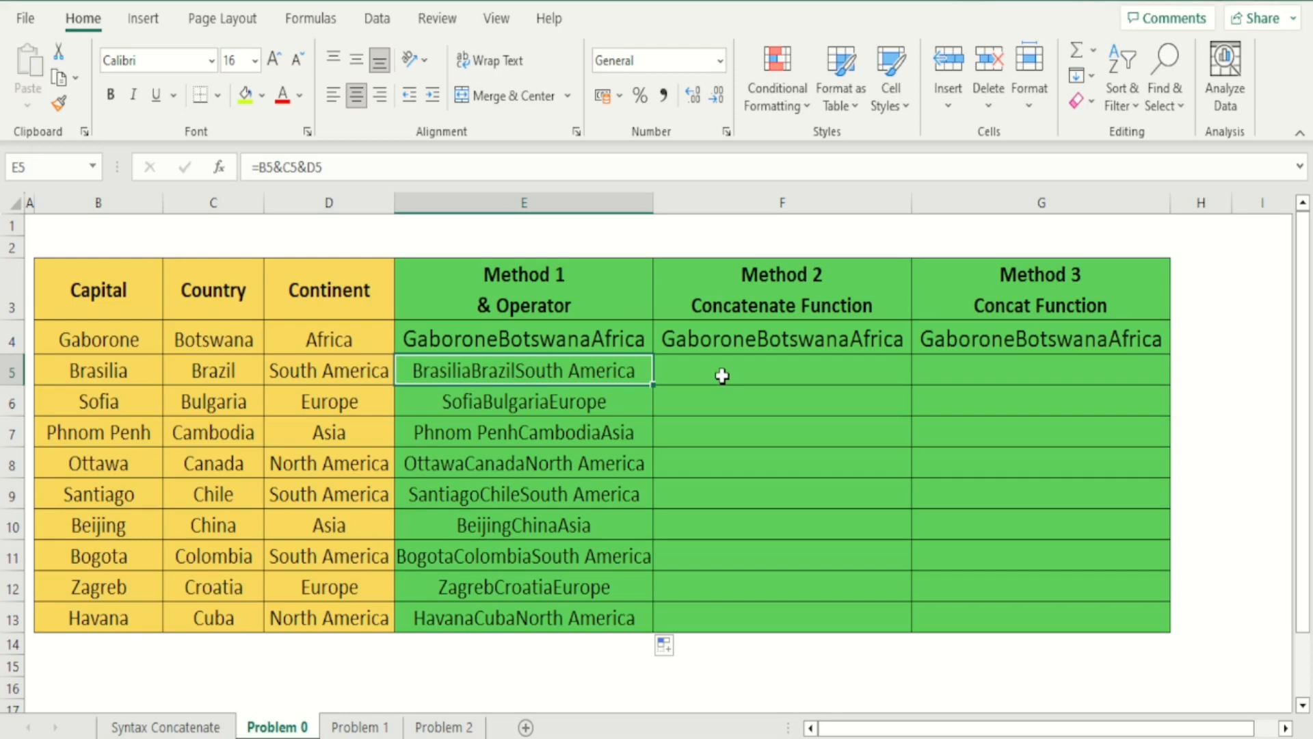
left_click(722, 375)
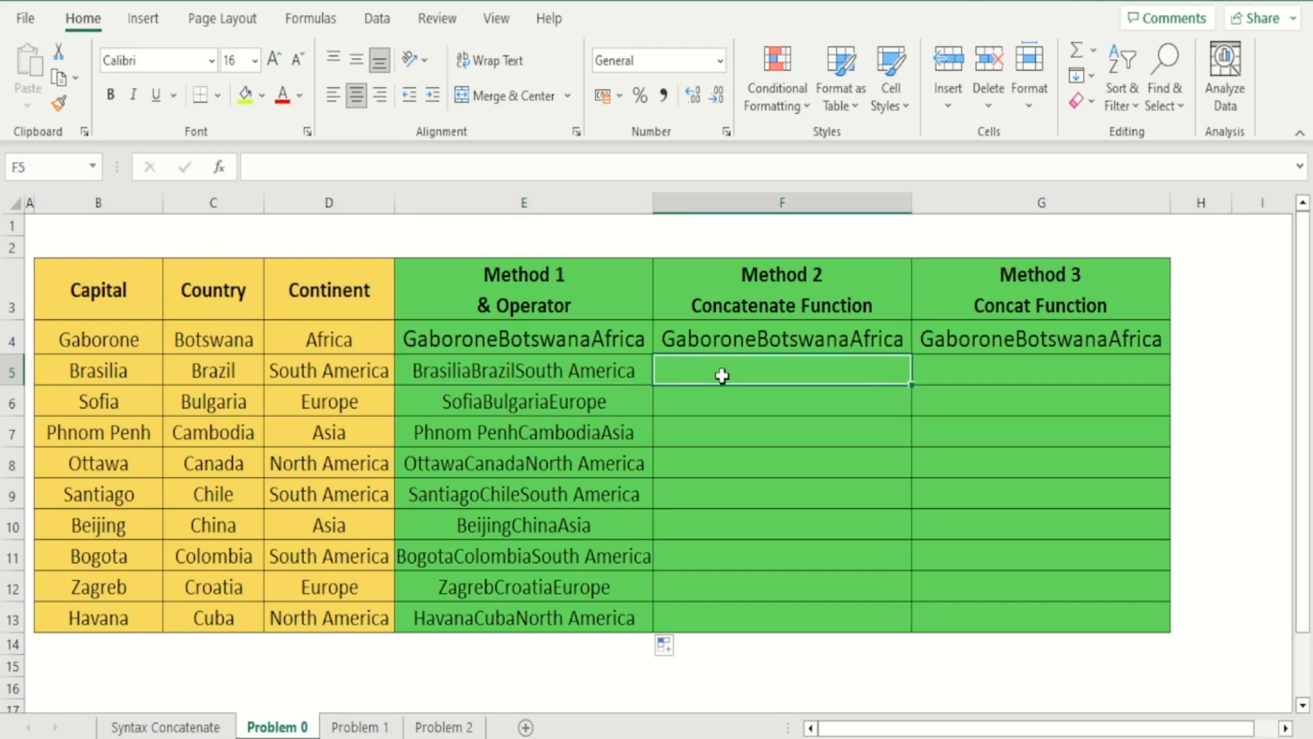
type("=")
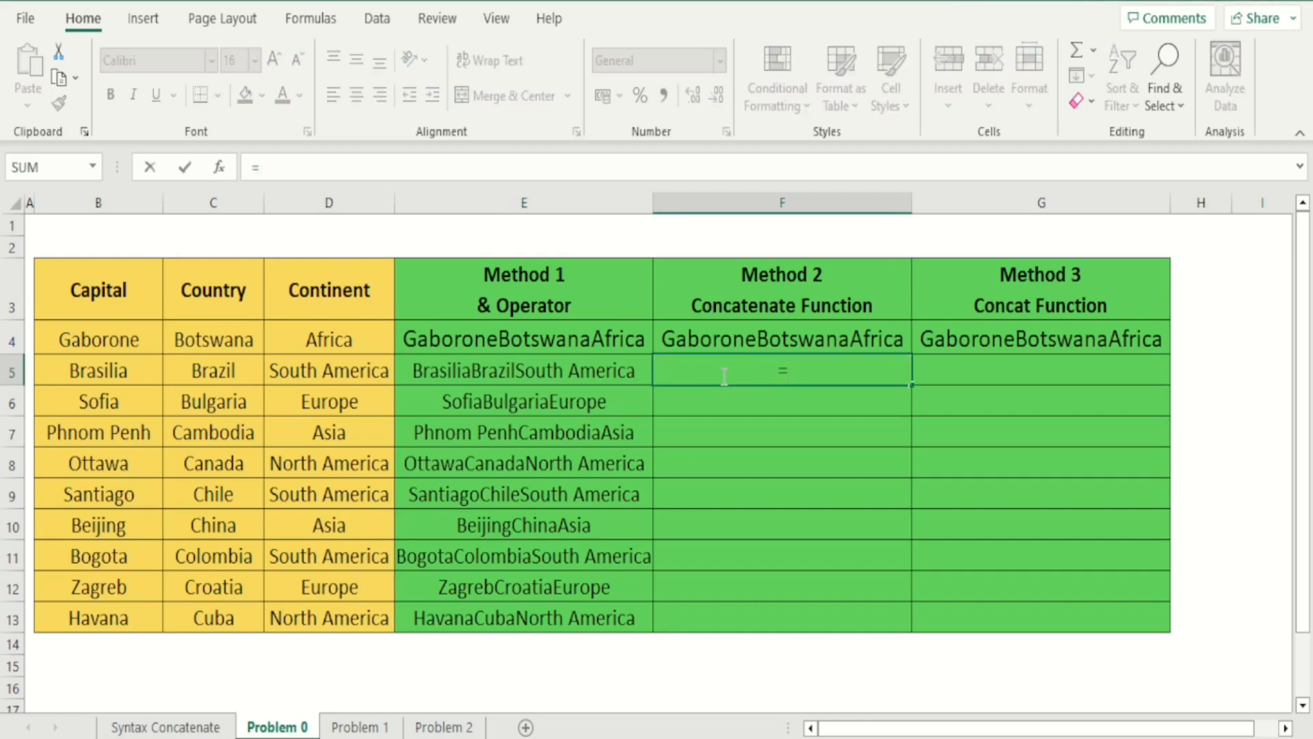
type("concaten")
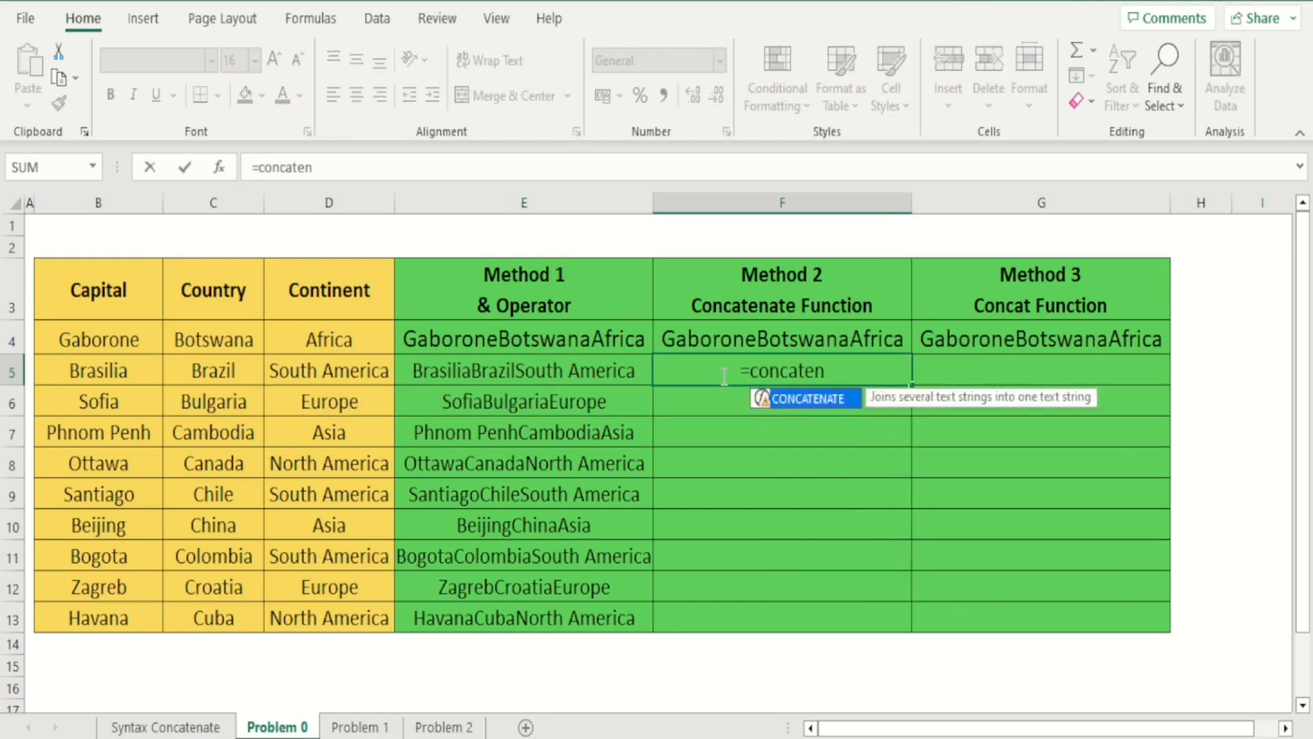
type("ate(")
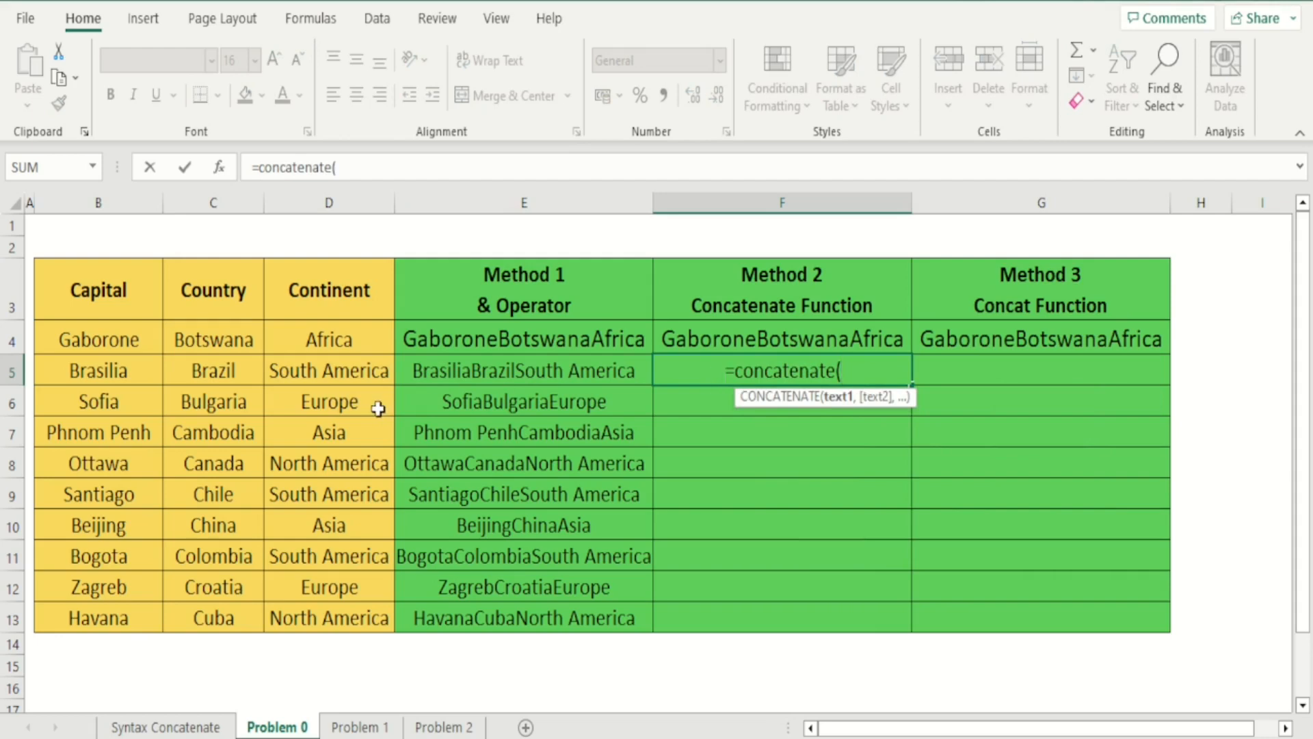
left_click(146, 374)
type(",")
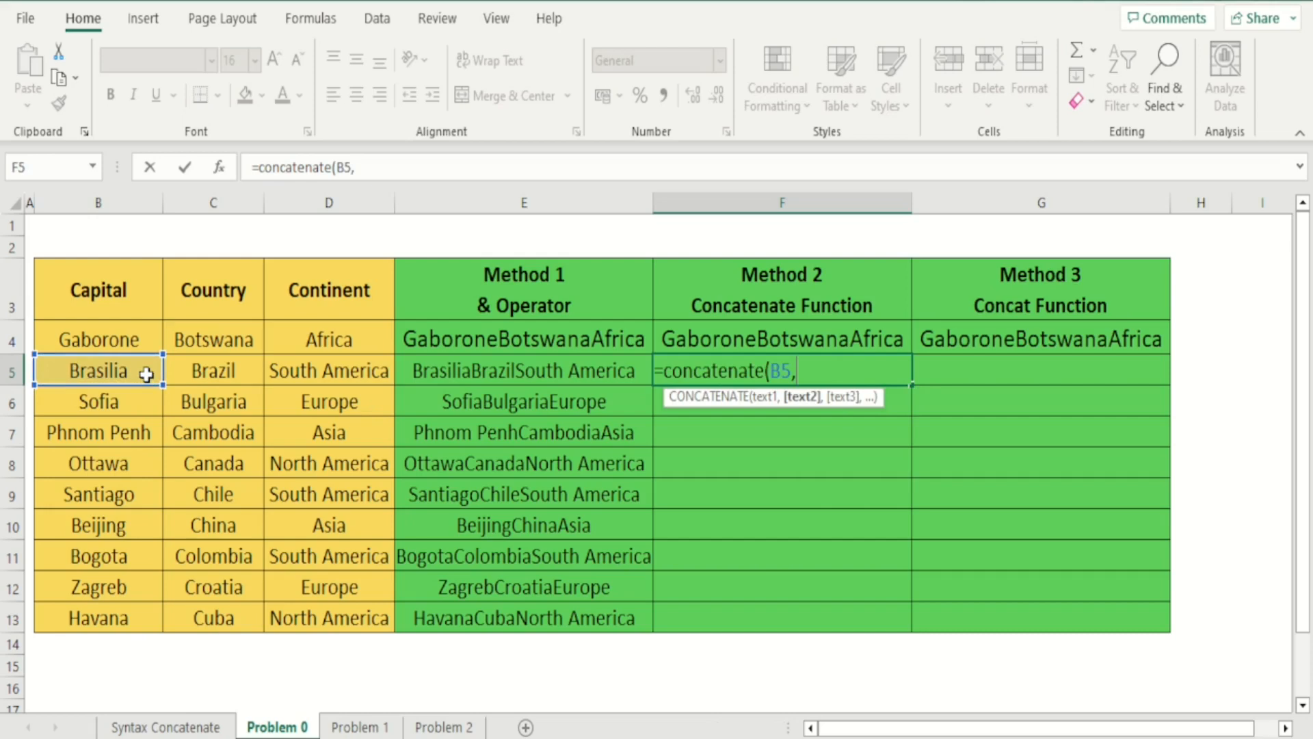
left_click(240, 376)
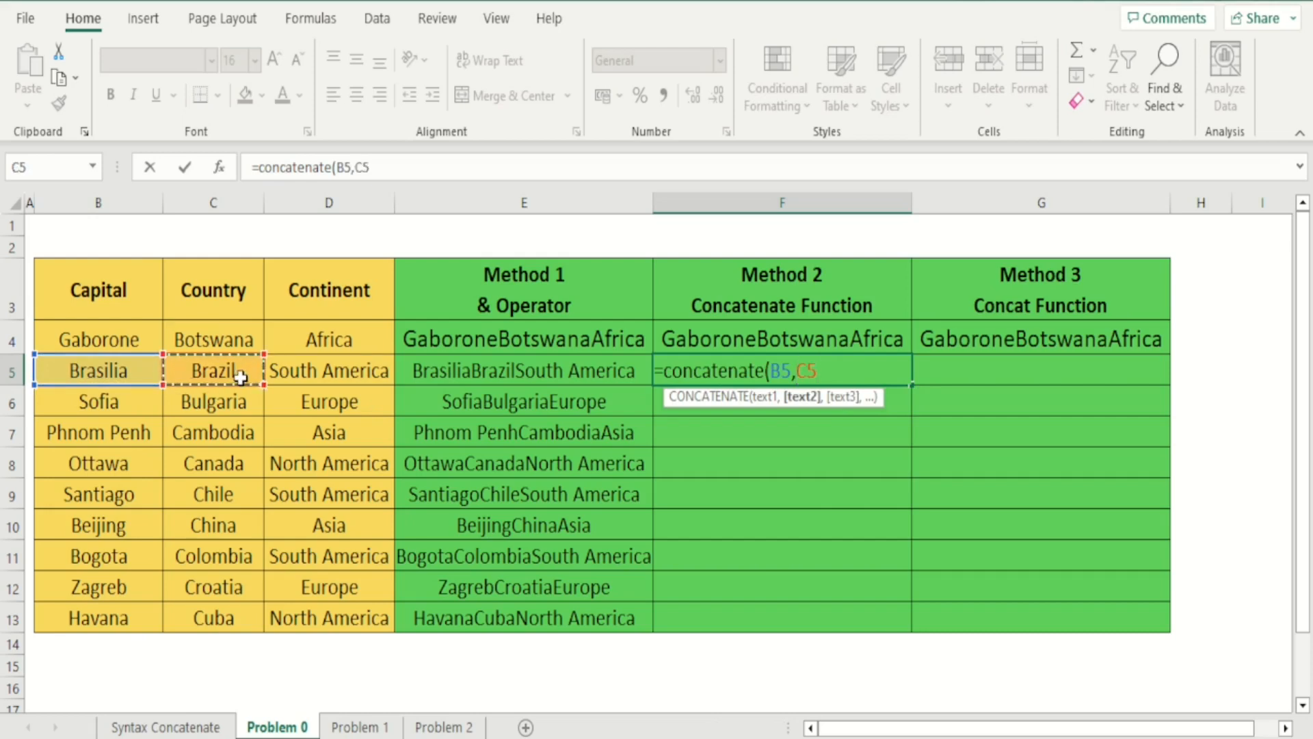
type(",")
left_click(311, 370)
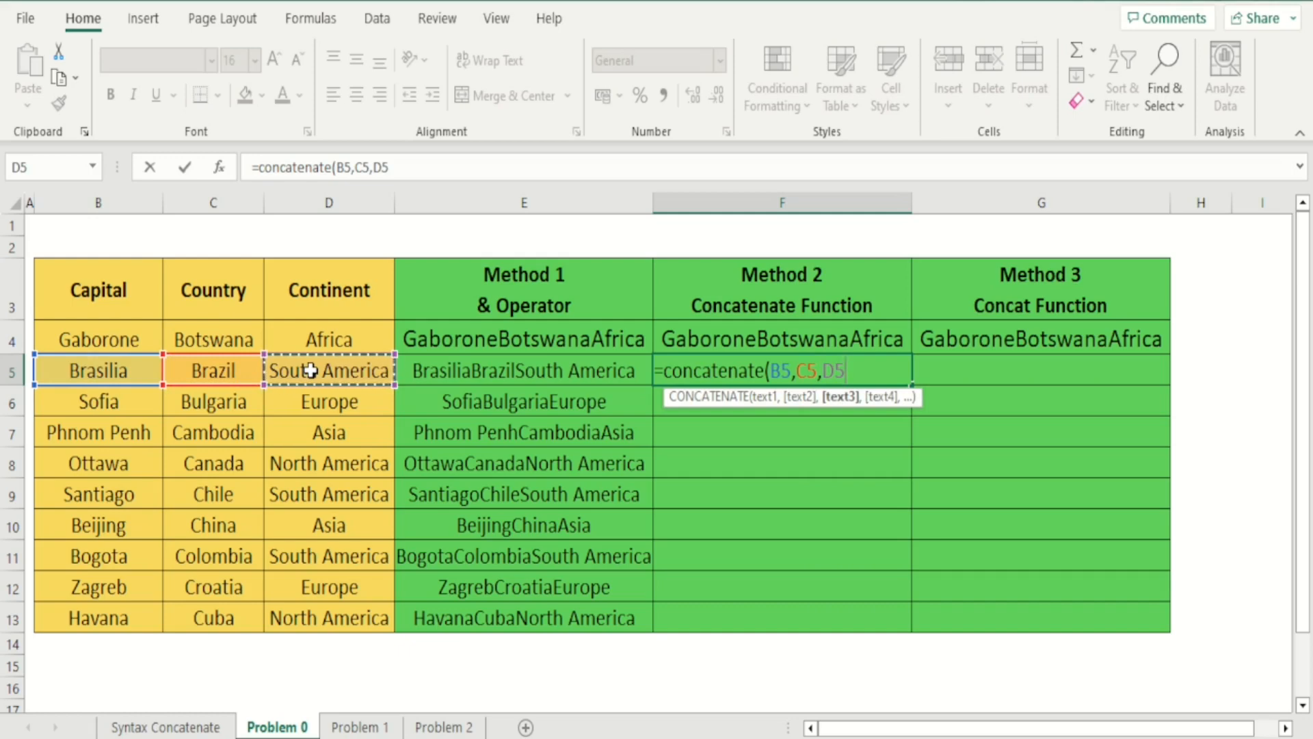
type(")")
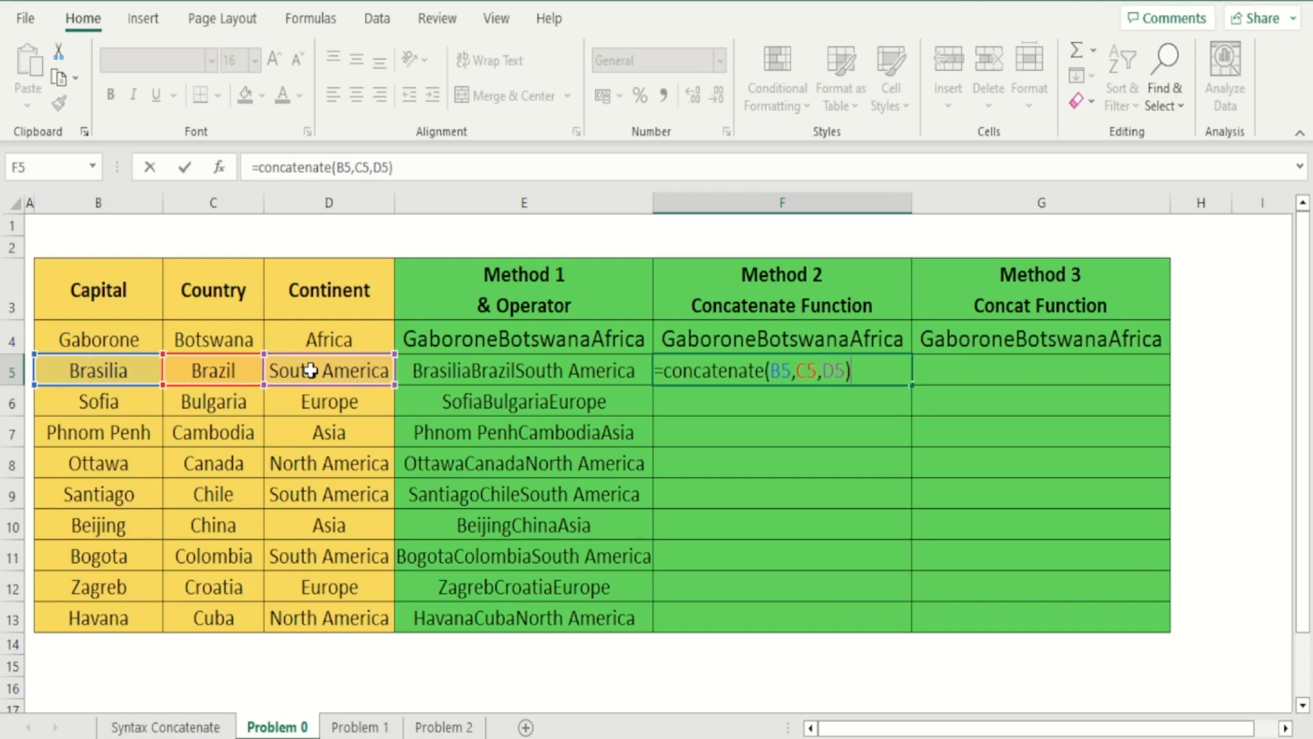
key("Return")
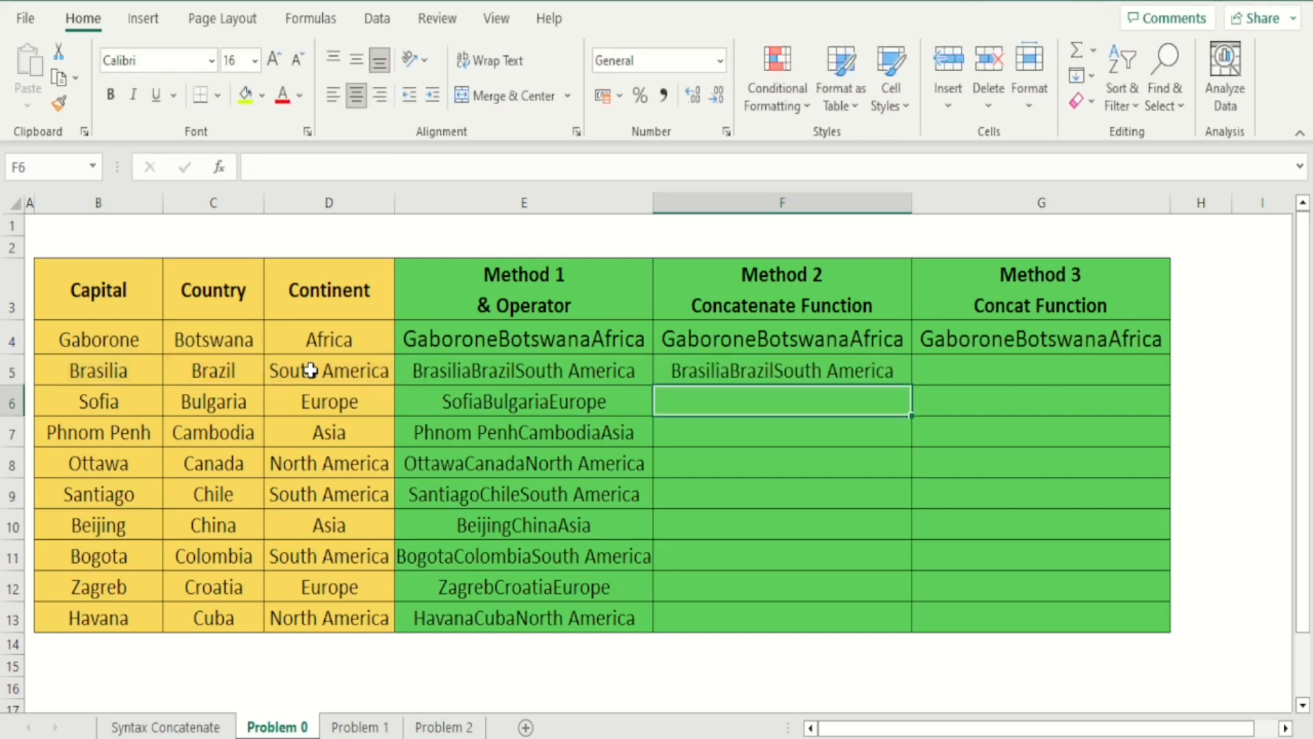
key("Up")
key("Left")
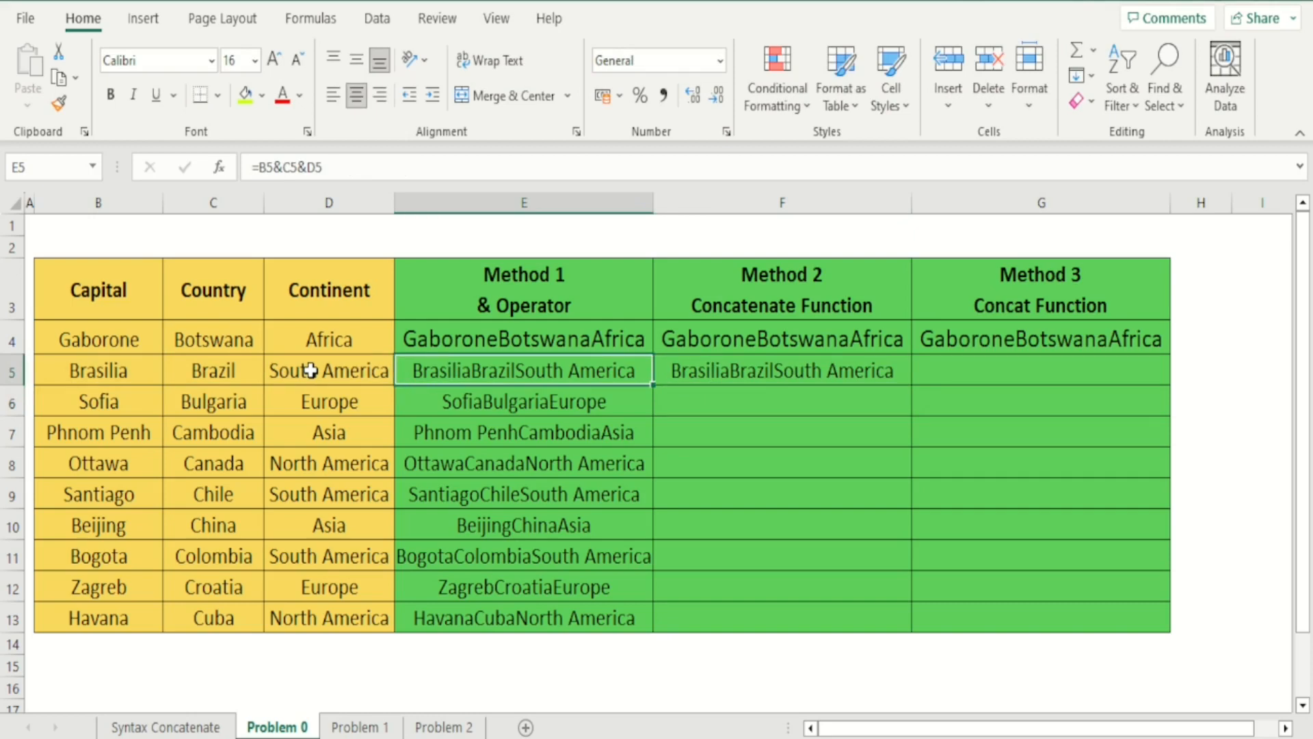
Fill the CONCATENATE formula from F5 down through F13 and autofit the width of column F.
key("Right")
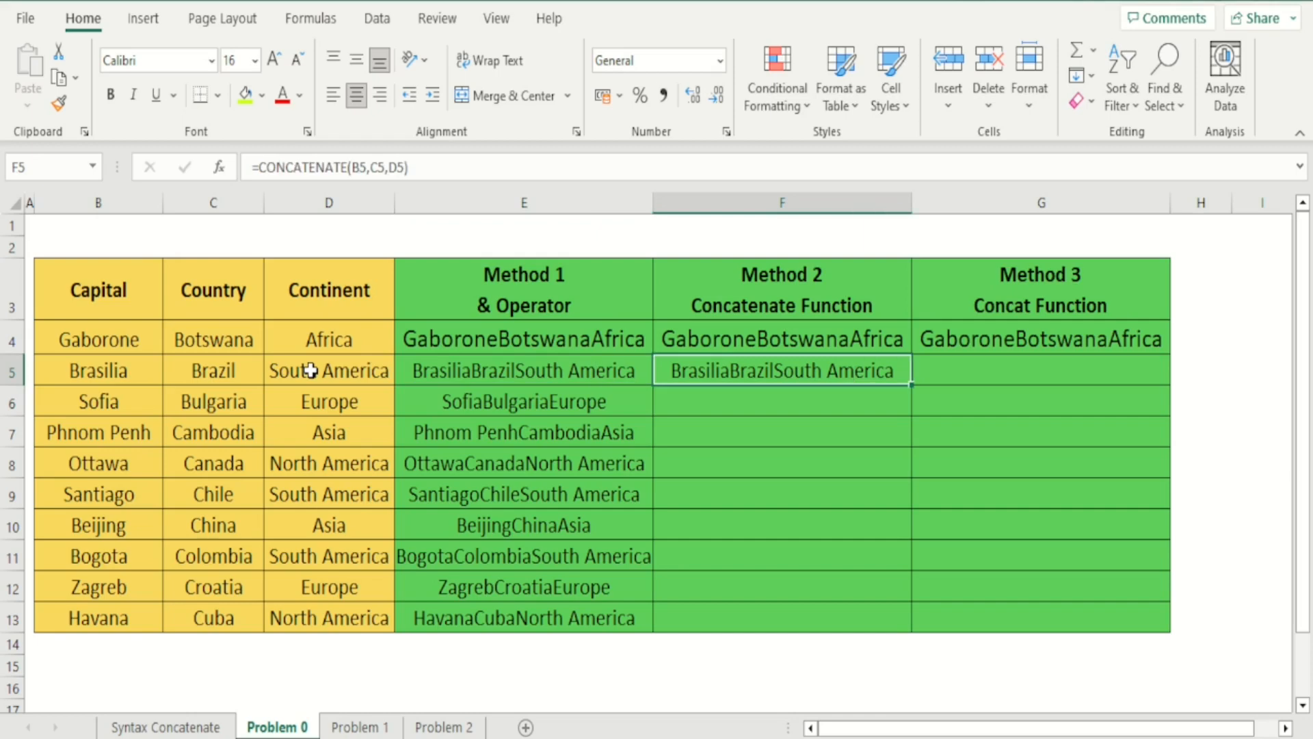
left_click_drag(914, 387, 899, 623)
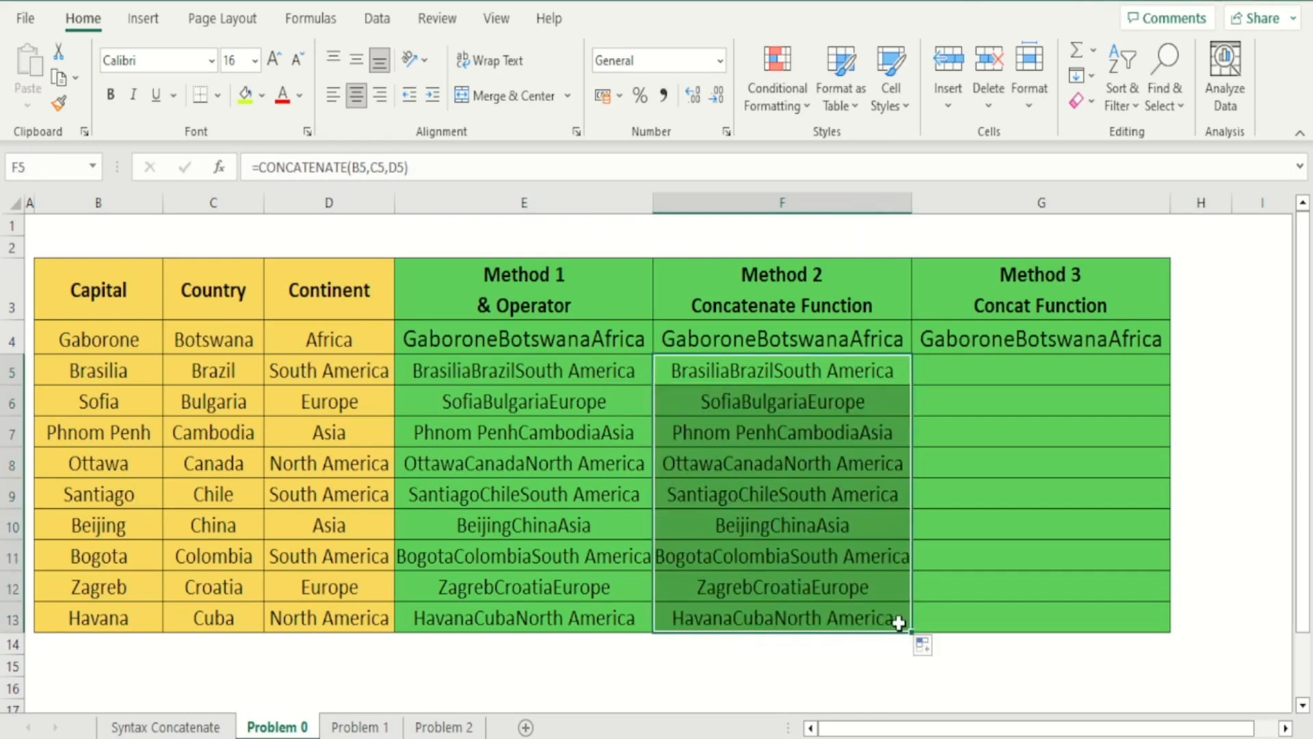
left_click(950, 522)
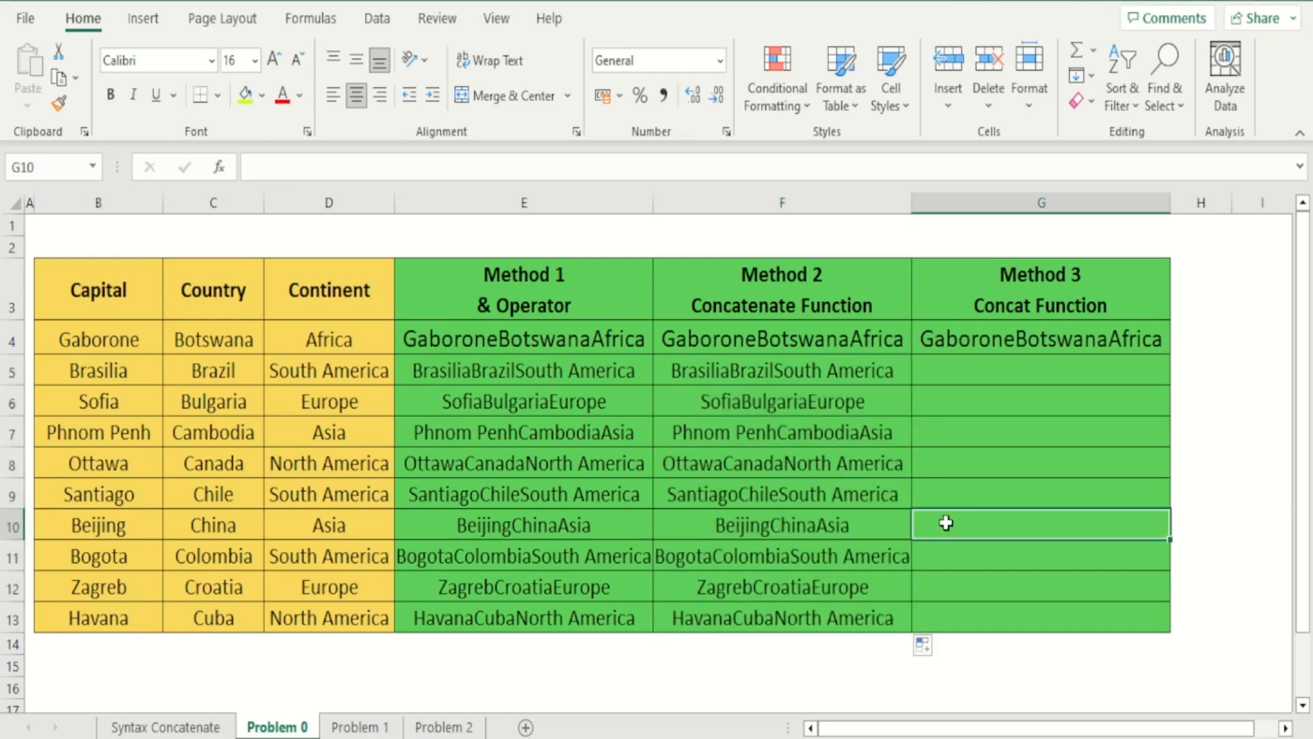
double_click(915, 206)
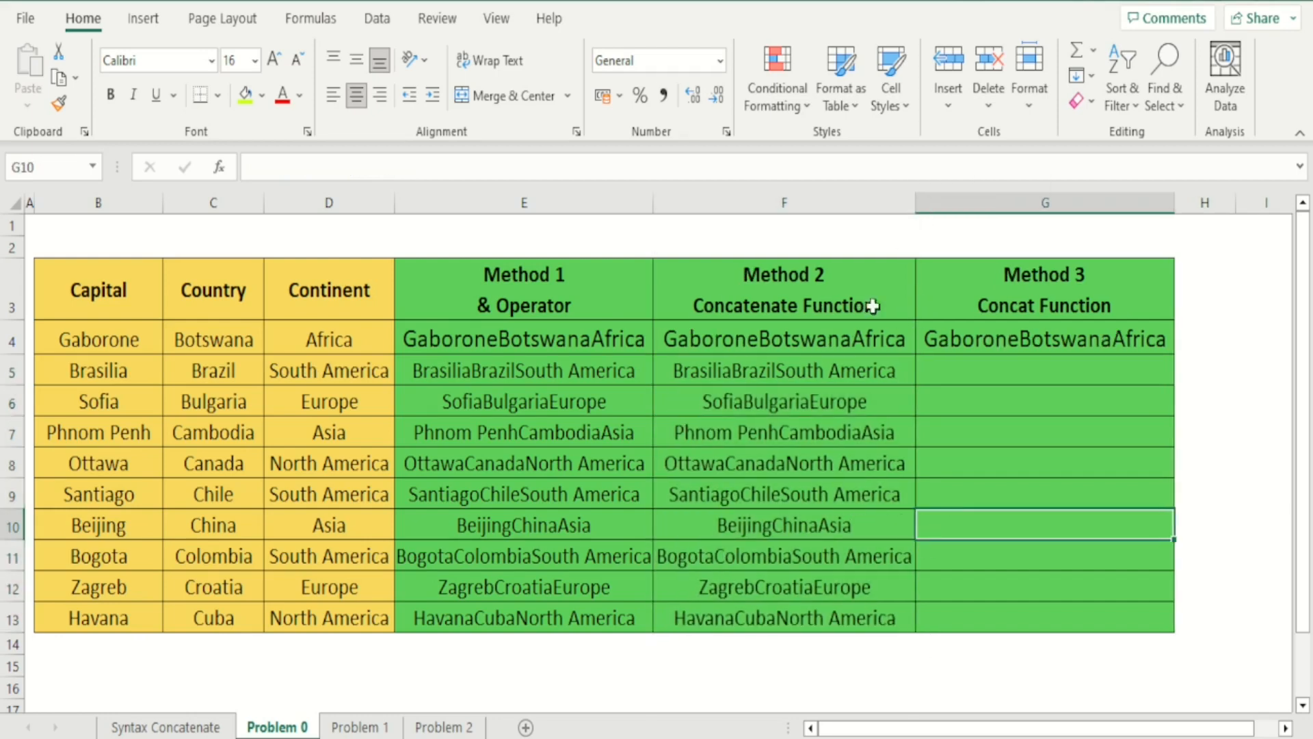
left_click(813, 399)
double_click(973, 500)
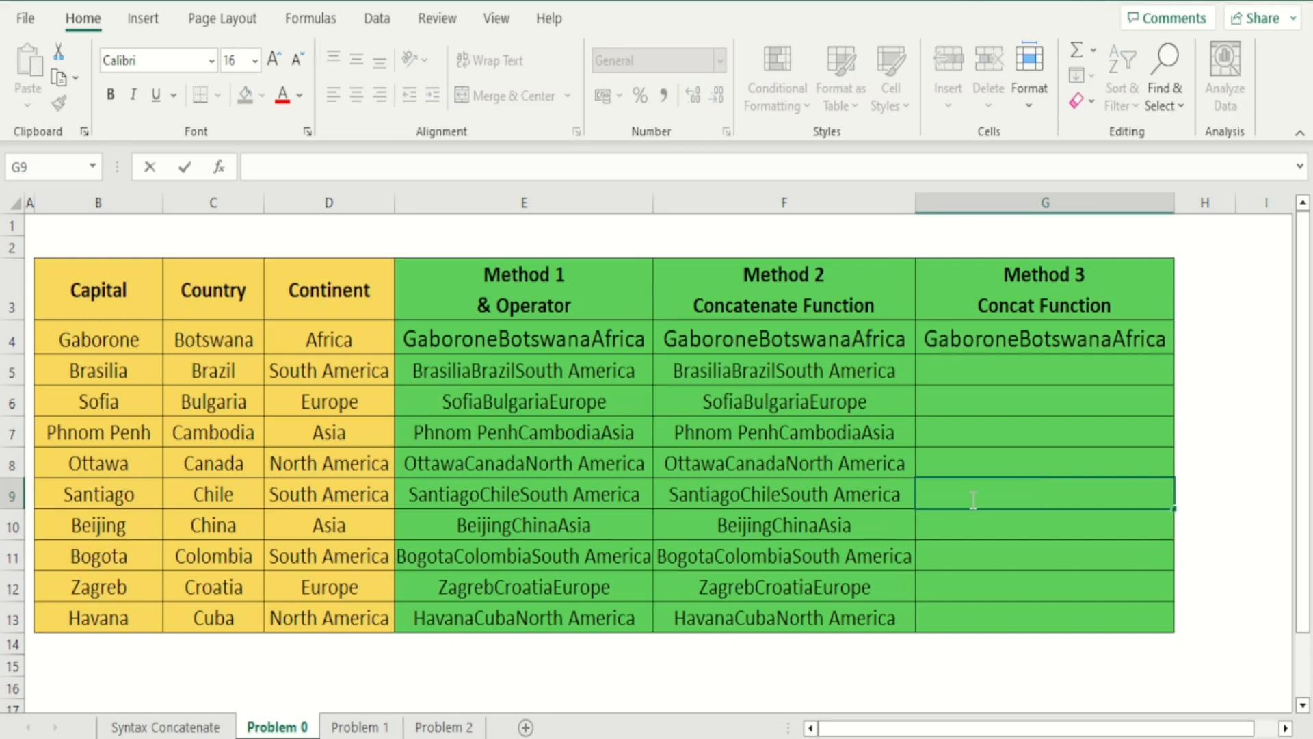
left_click(829, 662)
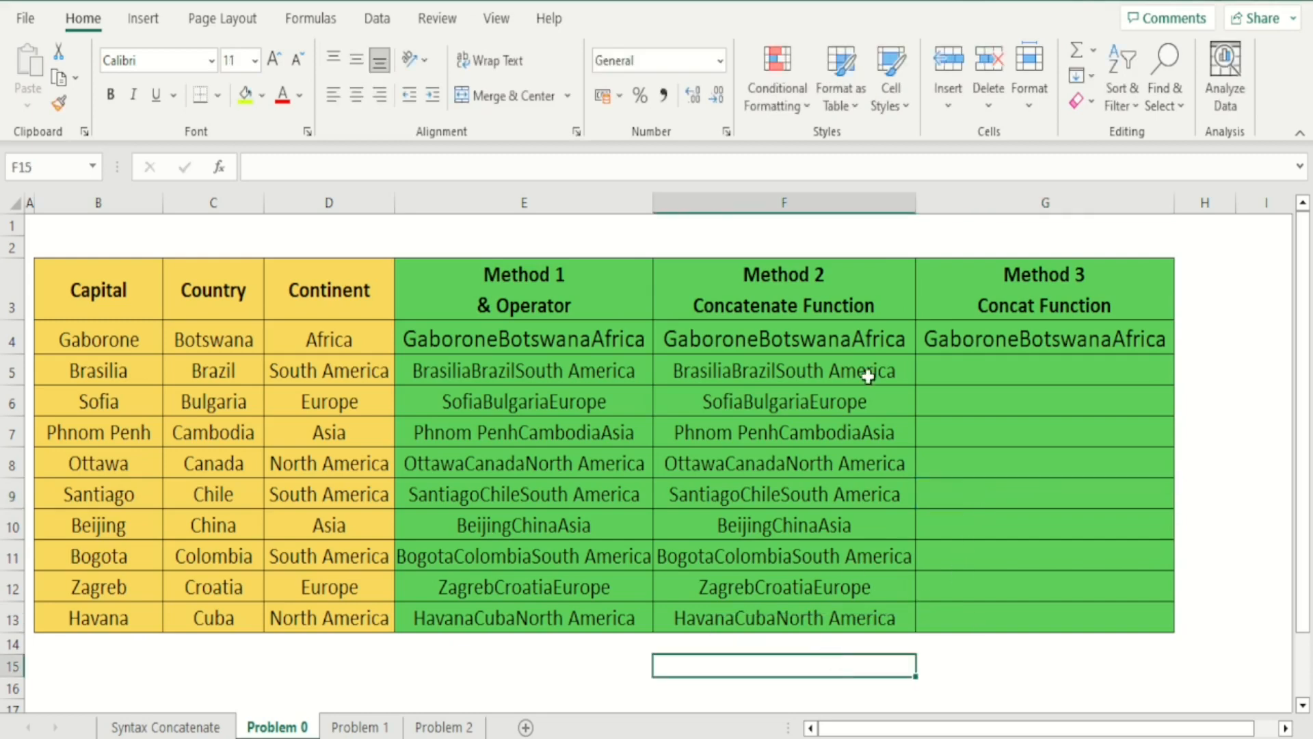
Review the Method 1 and Method 2 headings and compare the formulas in E5 and F5.
left_click(781, 295)
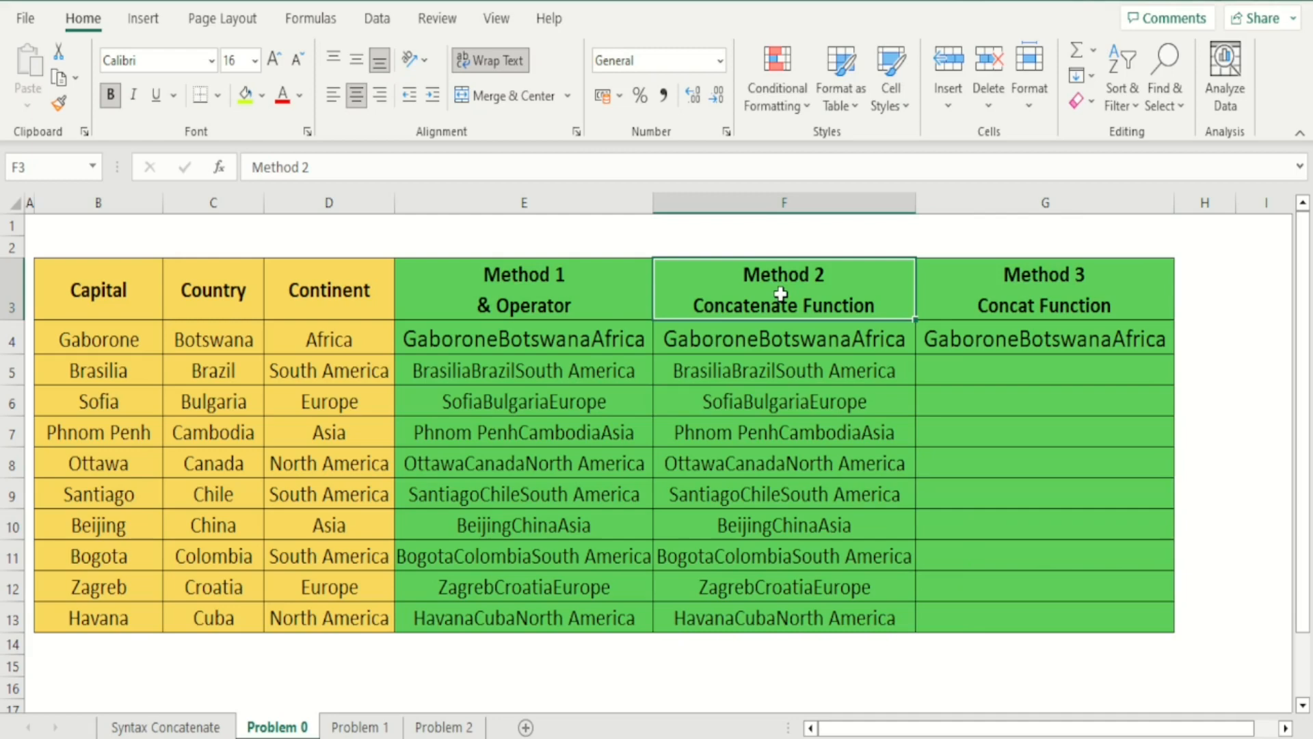
left_click(619, 303)
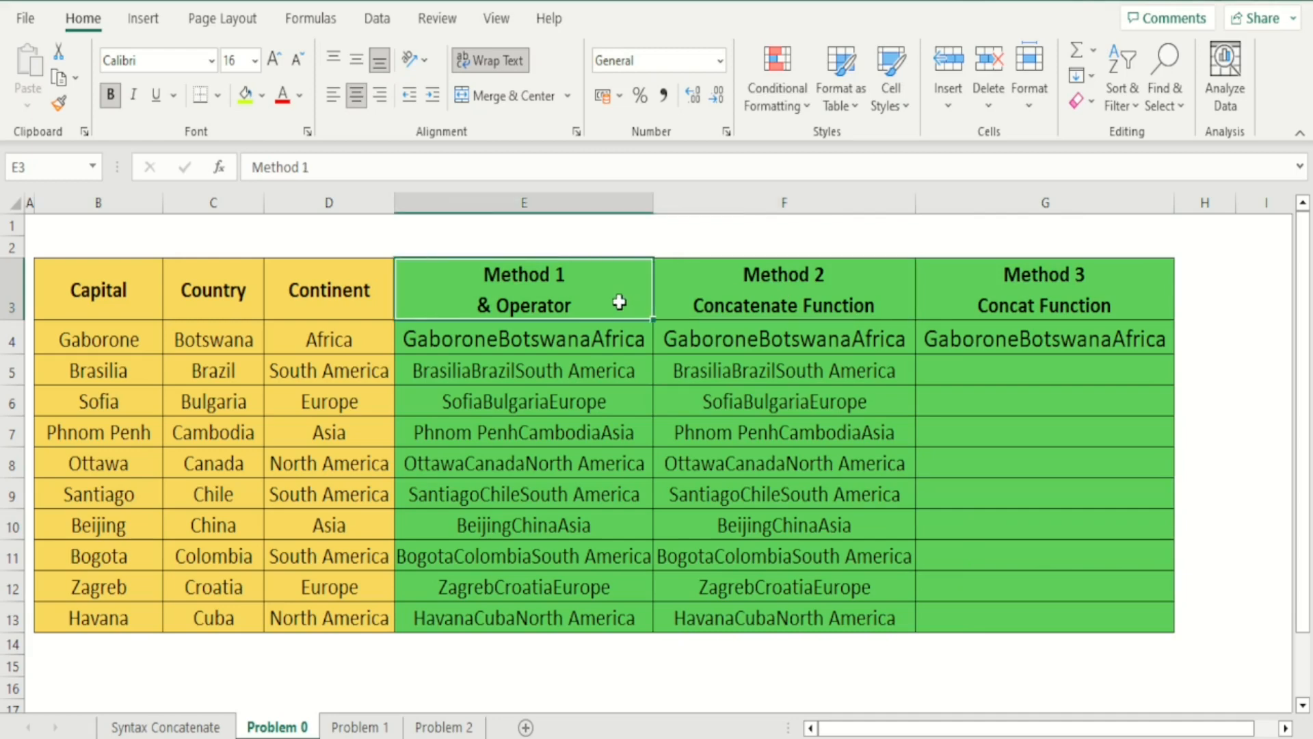
left_click(594, 337)
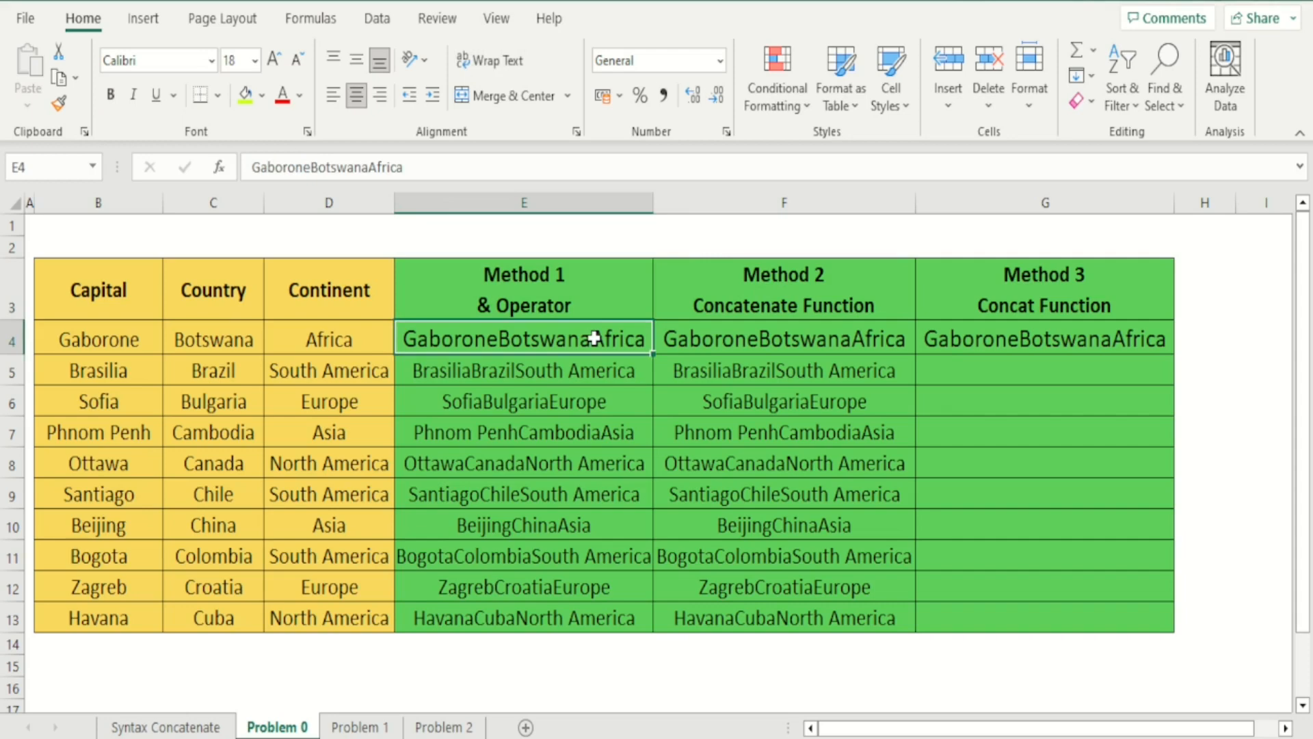
key("Down")
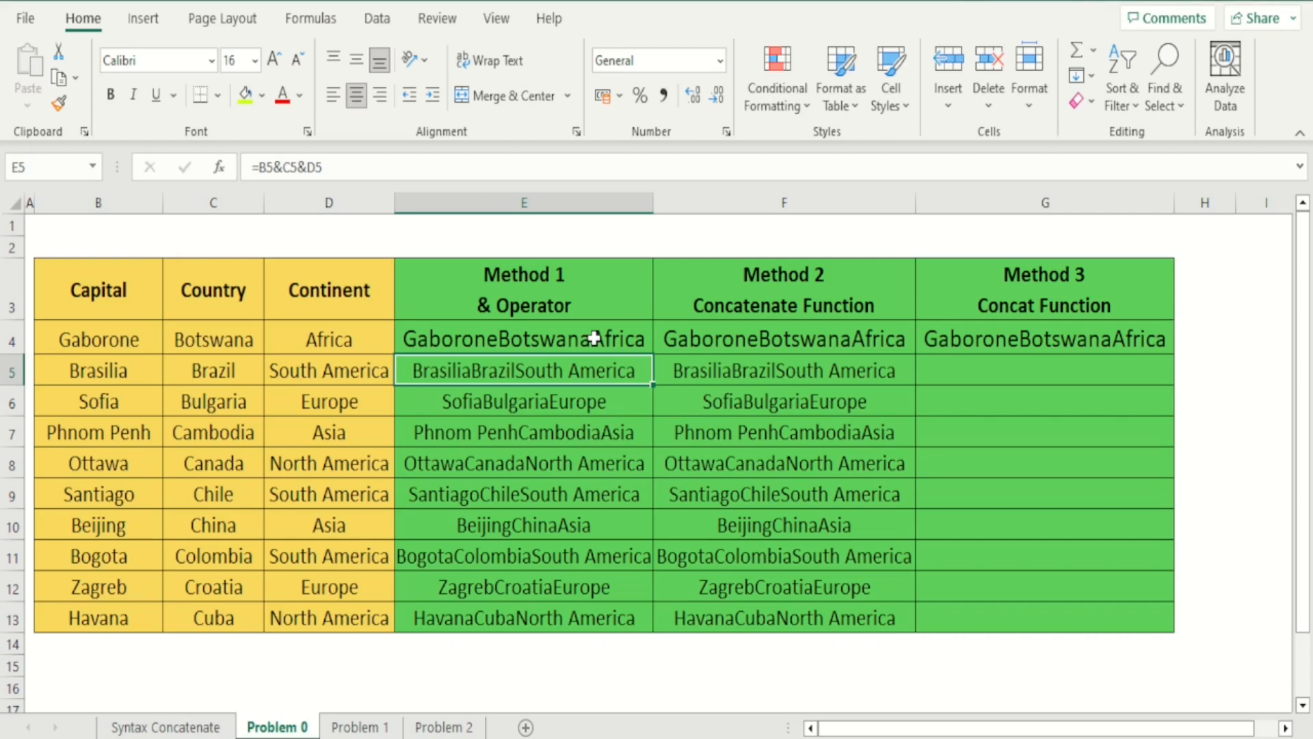
key("Right")
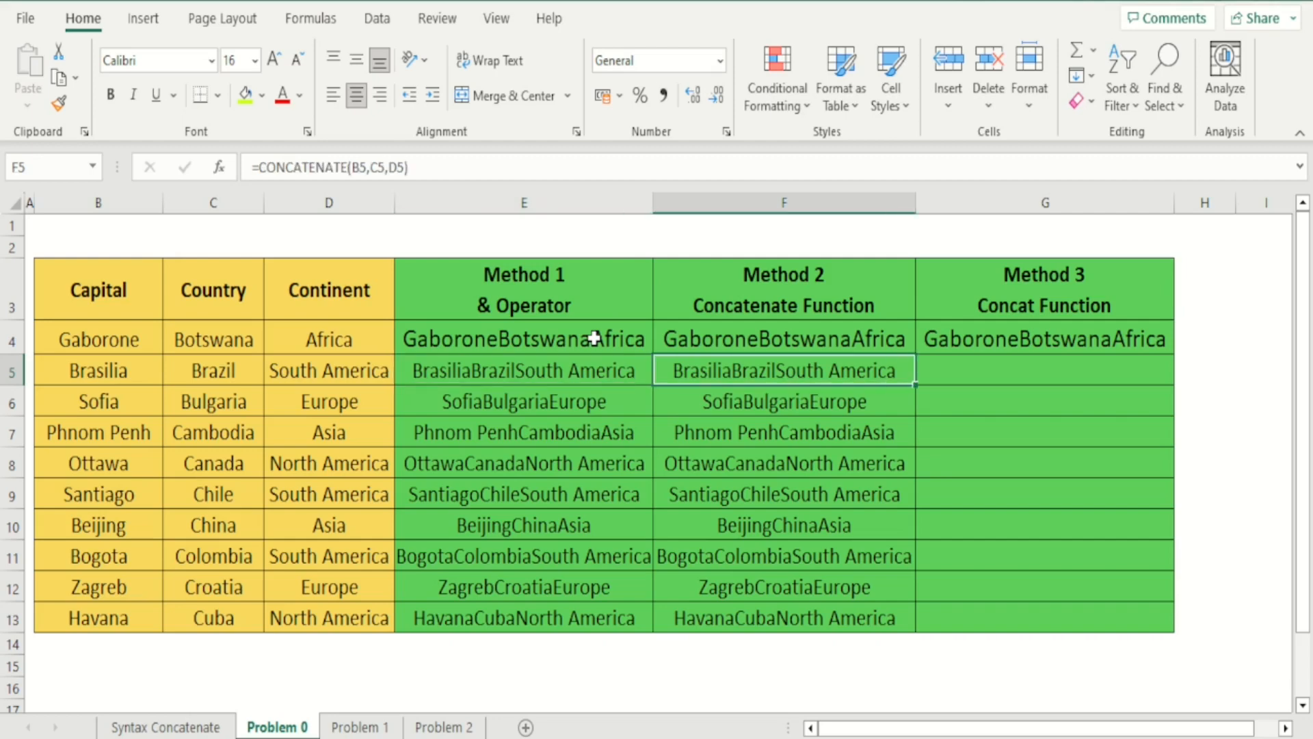
key("Up")
key("Down")
Switch to the Syntax Concatenate sheet and select the function syntax banner in row 2.
left_click(188, 729)
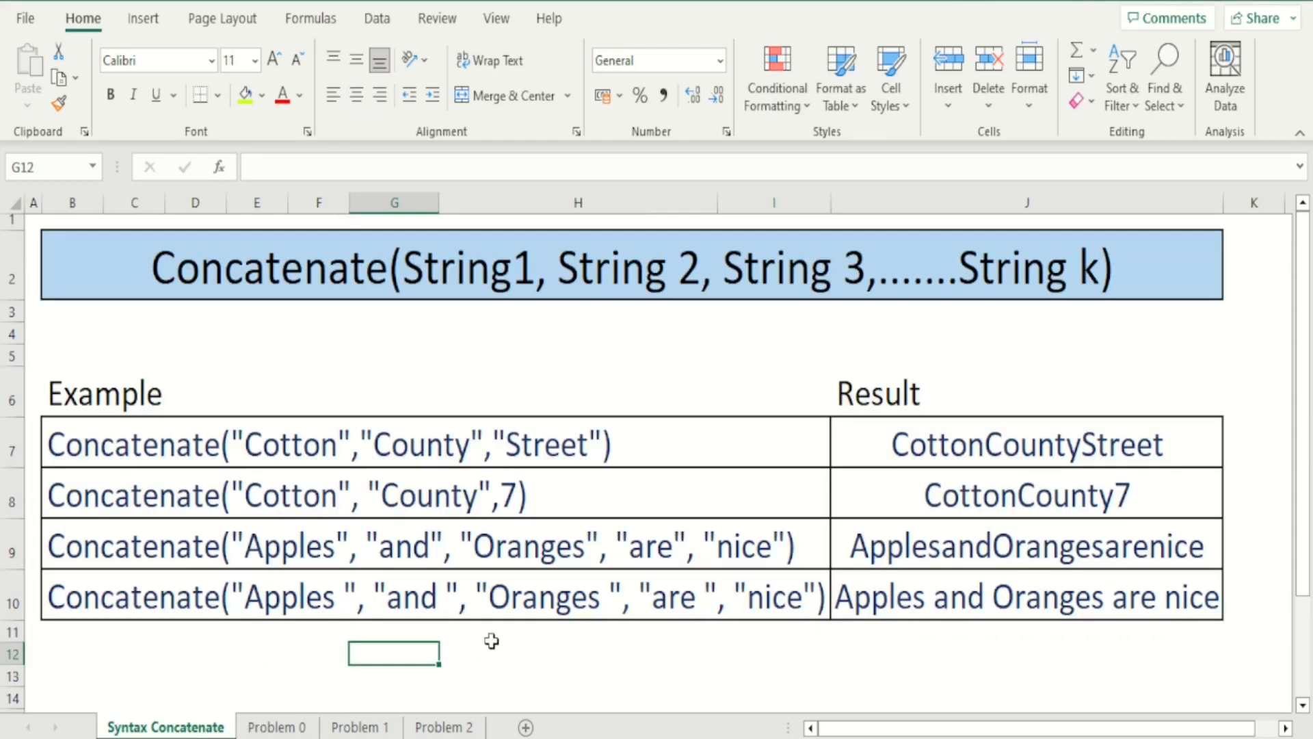
left_click(586, 284)
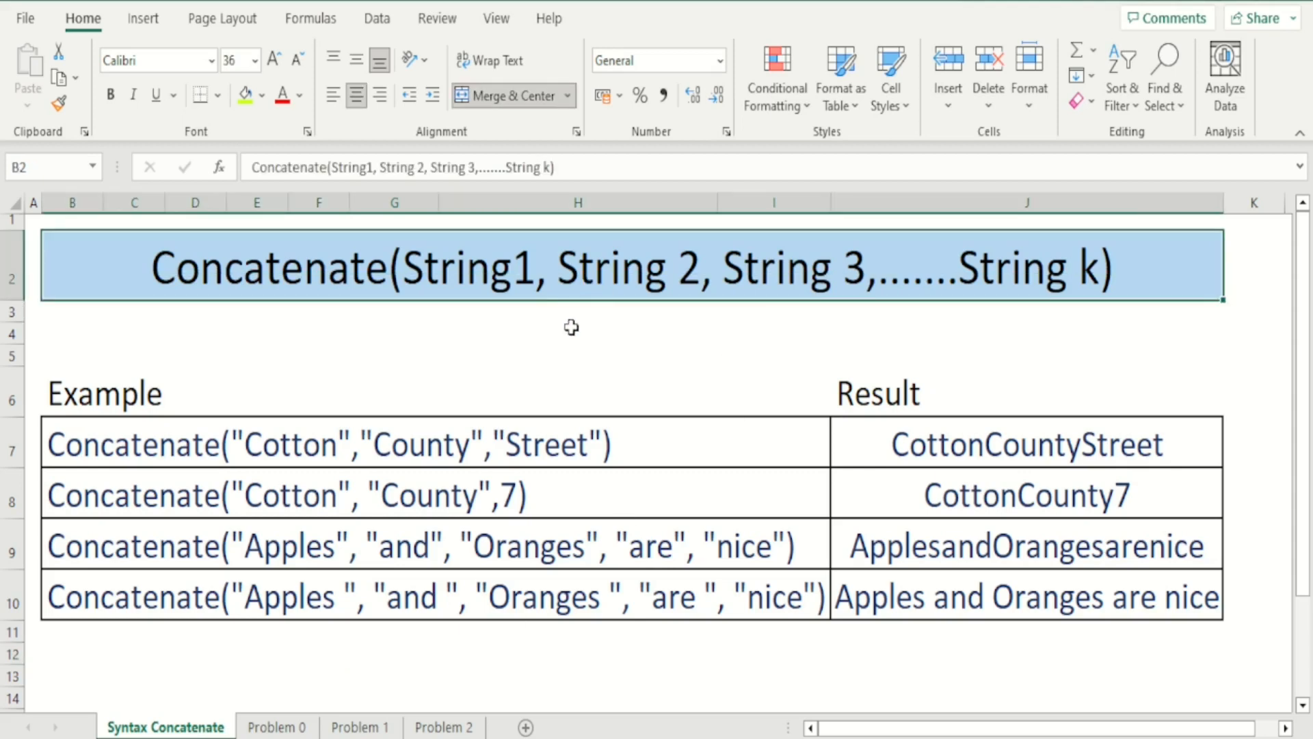
left_click(571, 328)
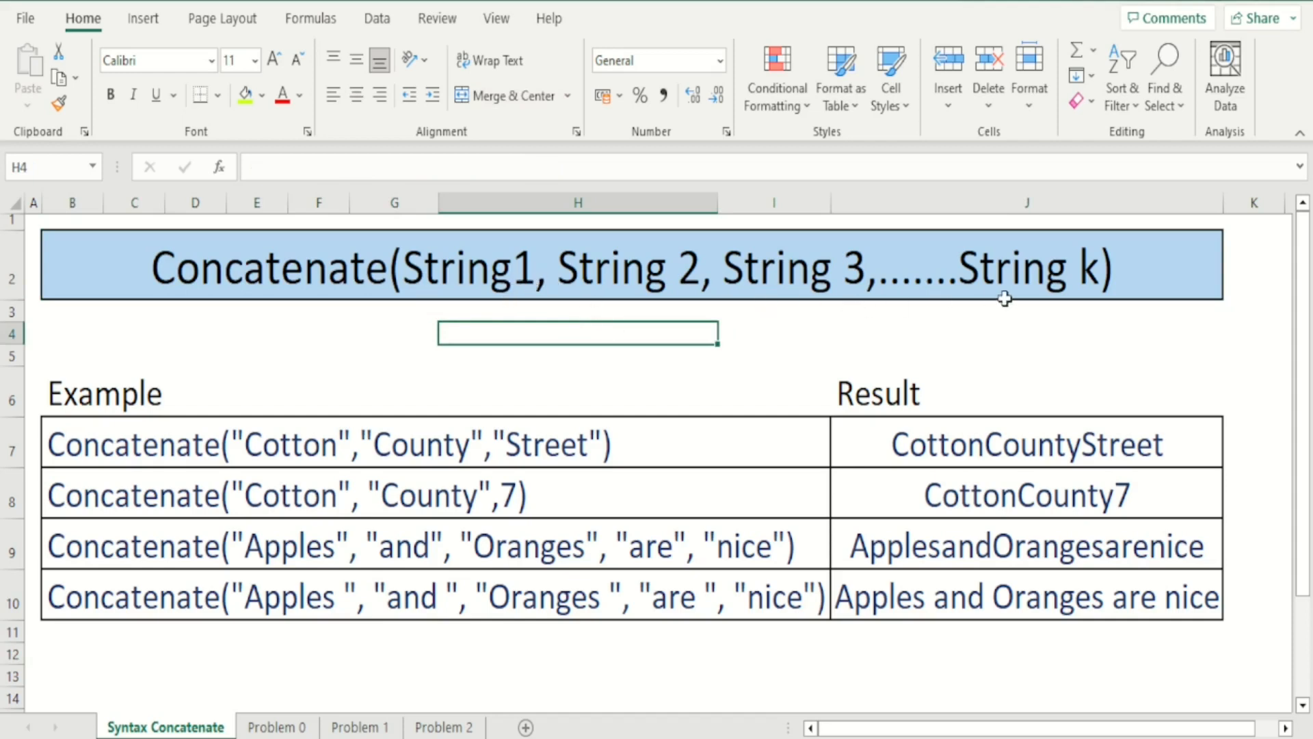
type("=con")
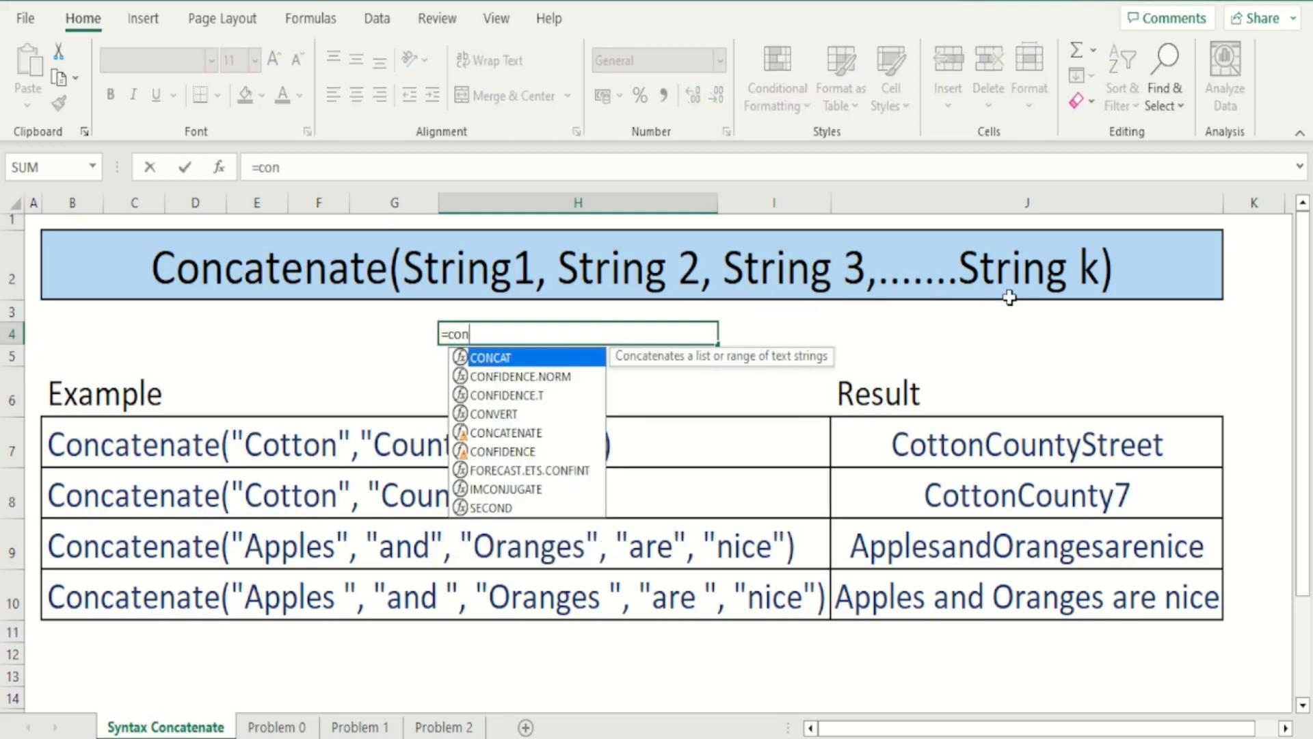
type("cate")
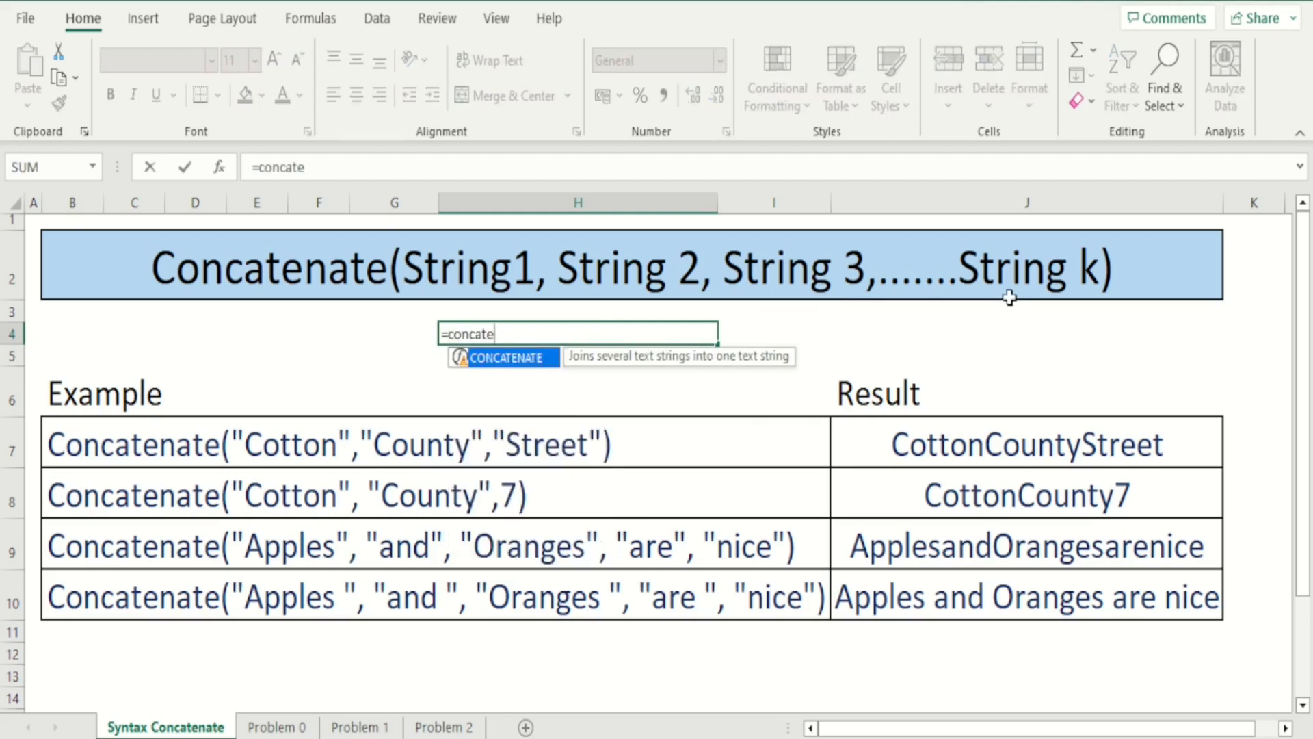
type("nate(")
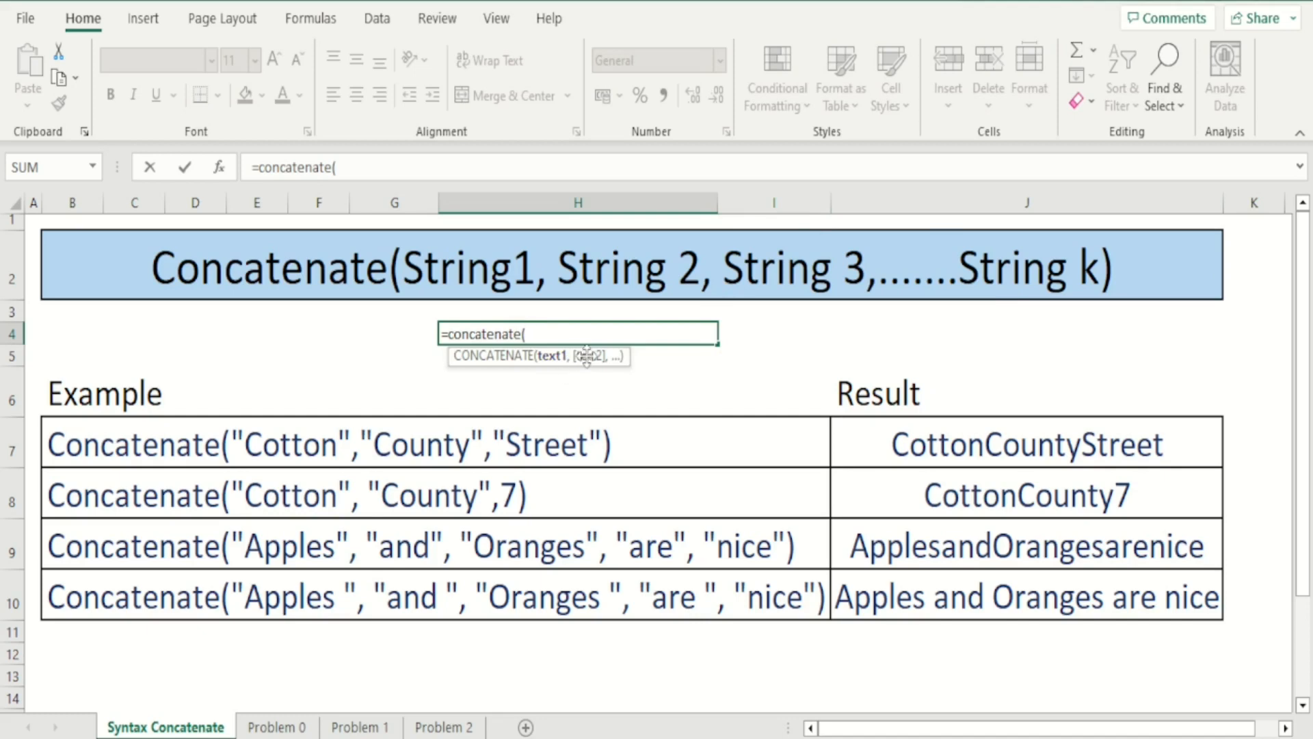
key("BackSpace")
key("BackSpace")
key("BackSpace")
key("BackSpace")
key("BackSpace")
key("BackSpace")
key("BackSpace")
key("BackSpace")
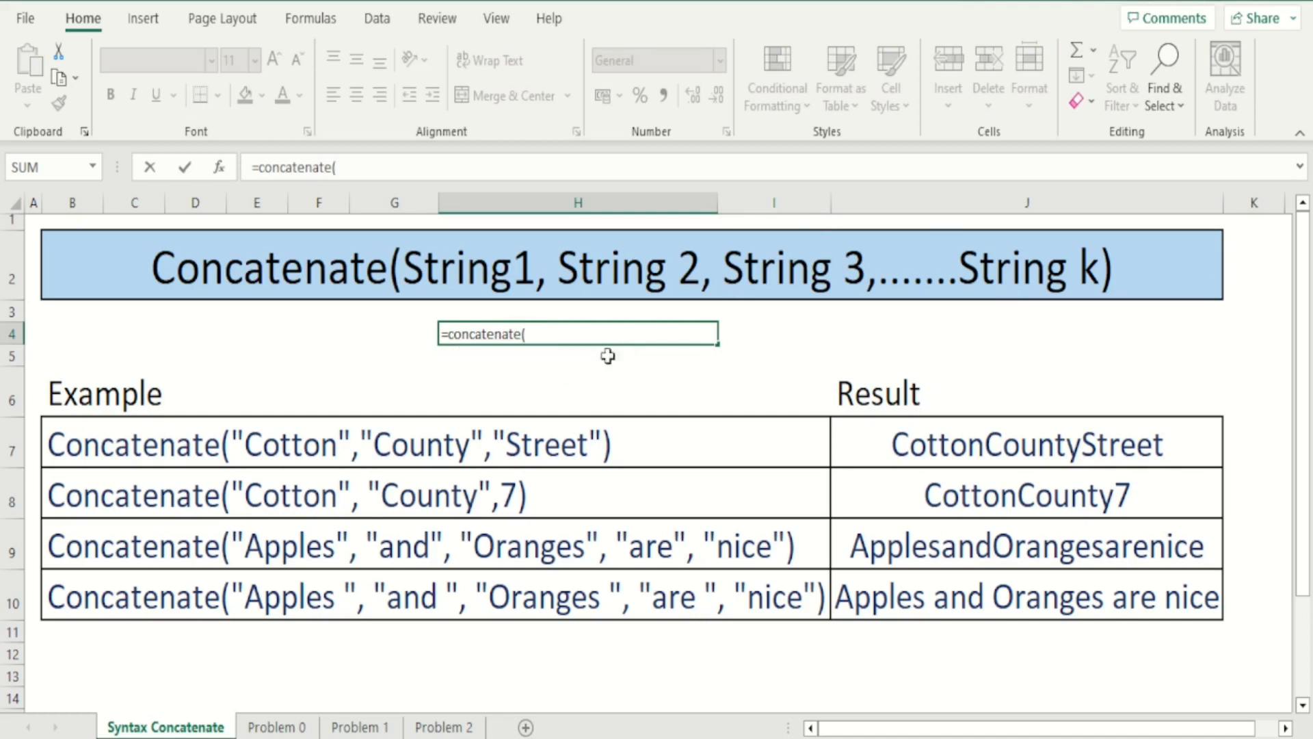
key("BackSpace")
key("BackSpace")
key("BackSpace")
key("BackSpace")
key("BackSpace")
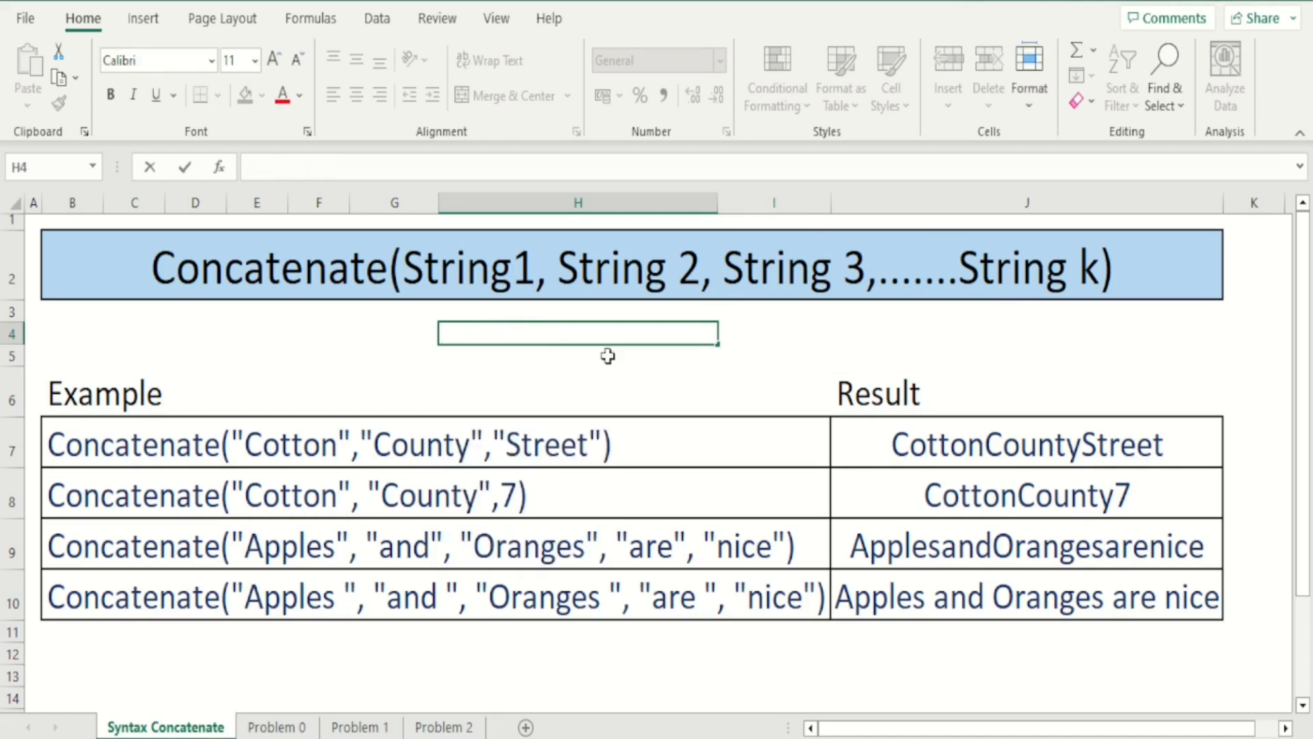
key("Return")
Examine the CONCATENATE examples and their results in rows 7 to 10, comparing text, number and spaced arguments.
key("Down")
key("Down")
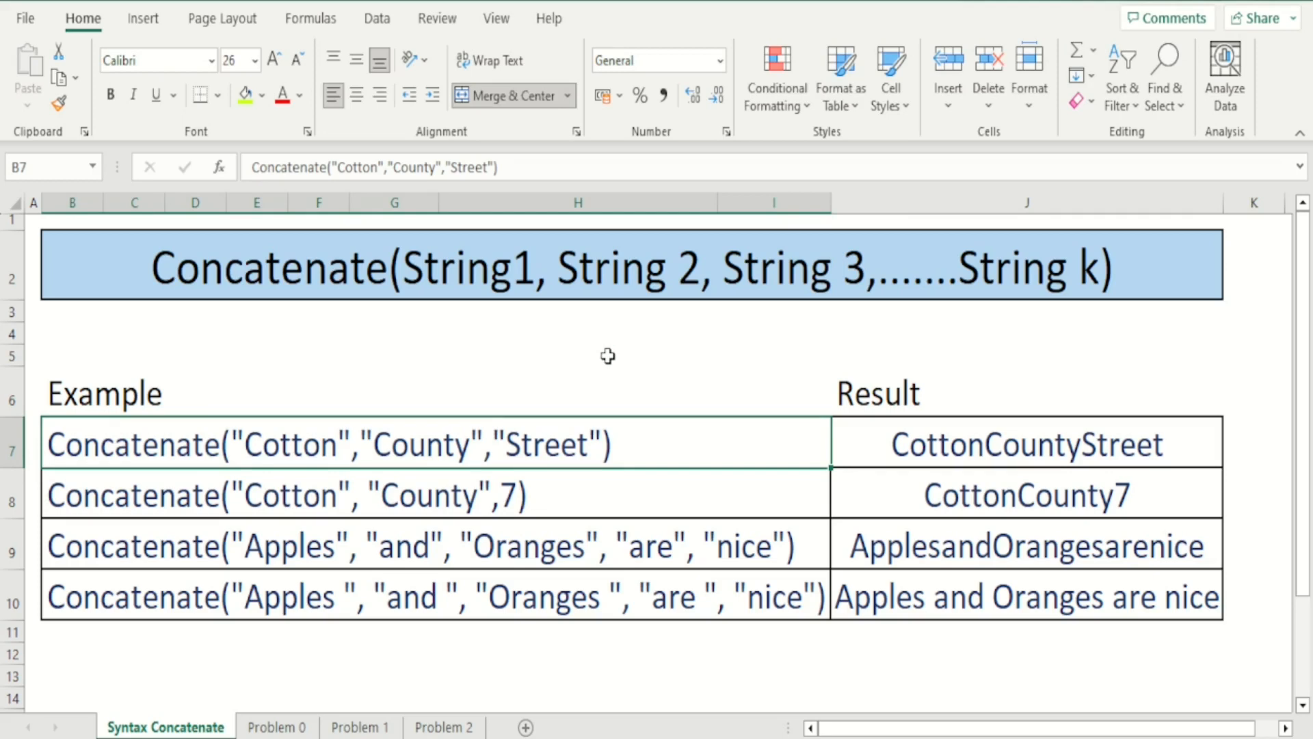
key("Right")
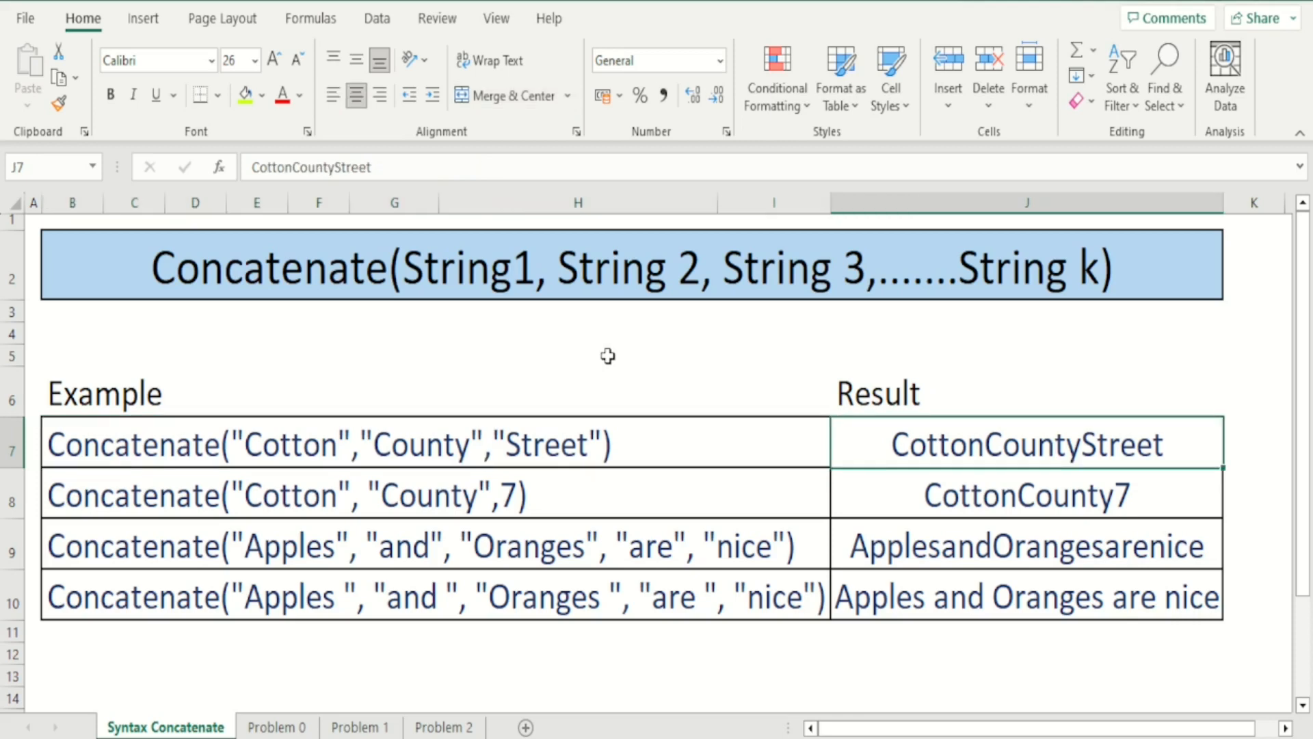
key("Left")
key("Down")
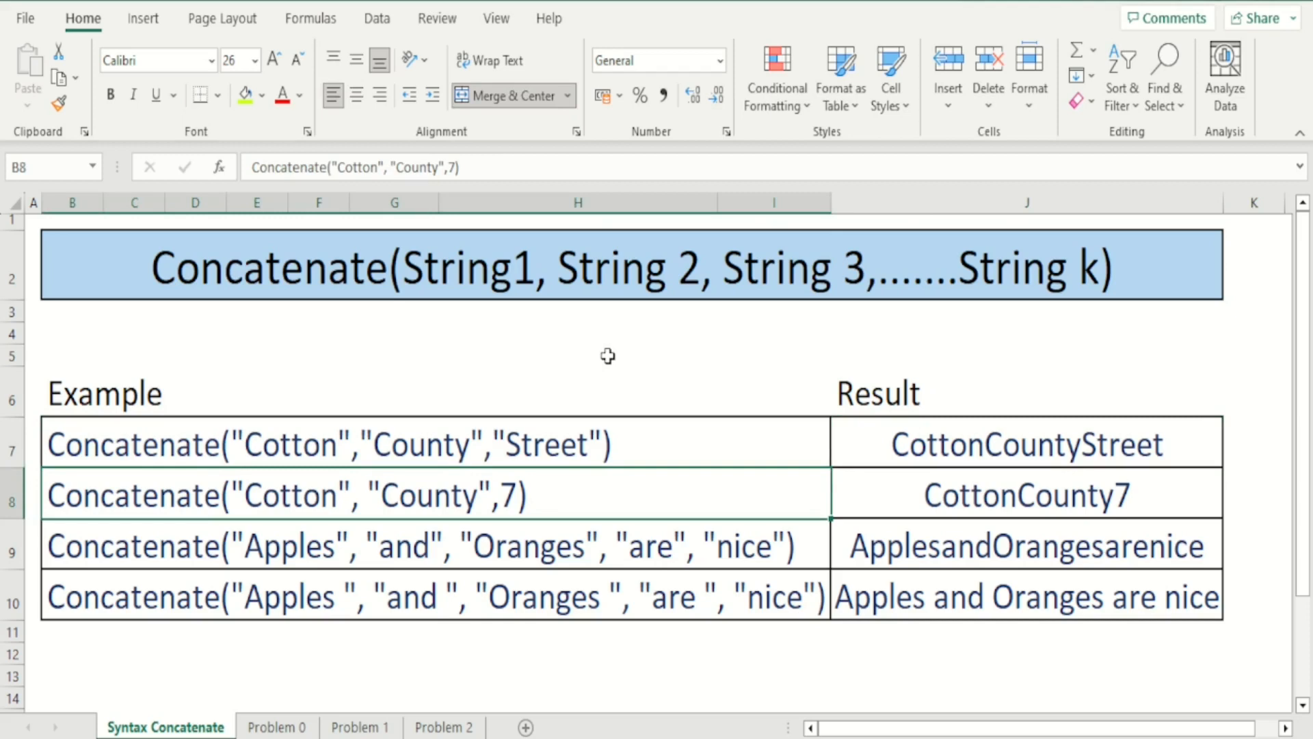
key("Right")
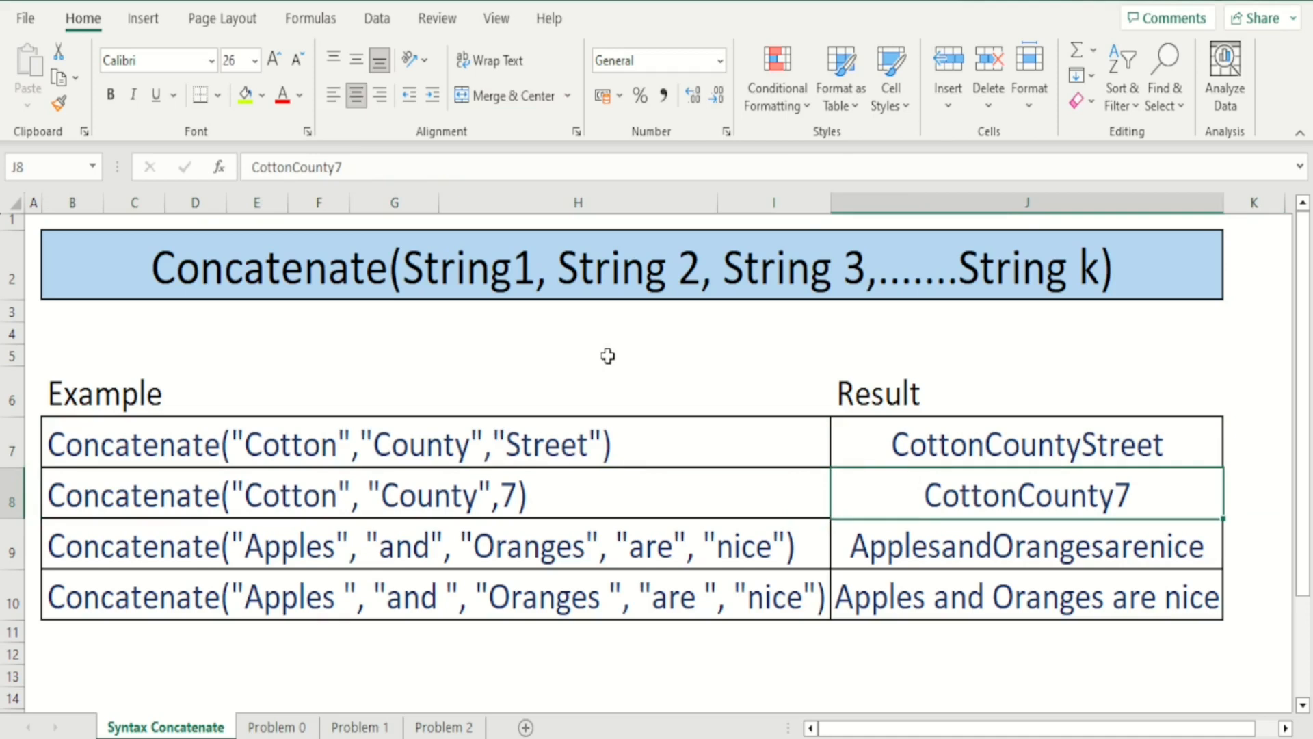
key("Left")
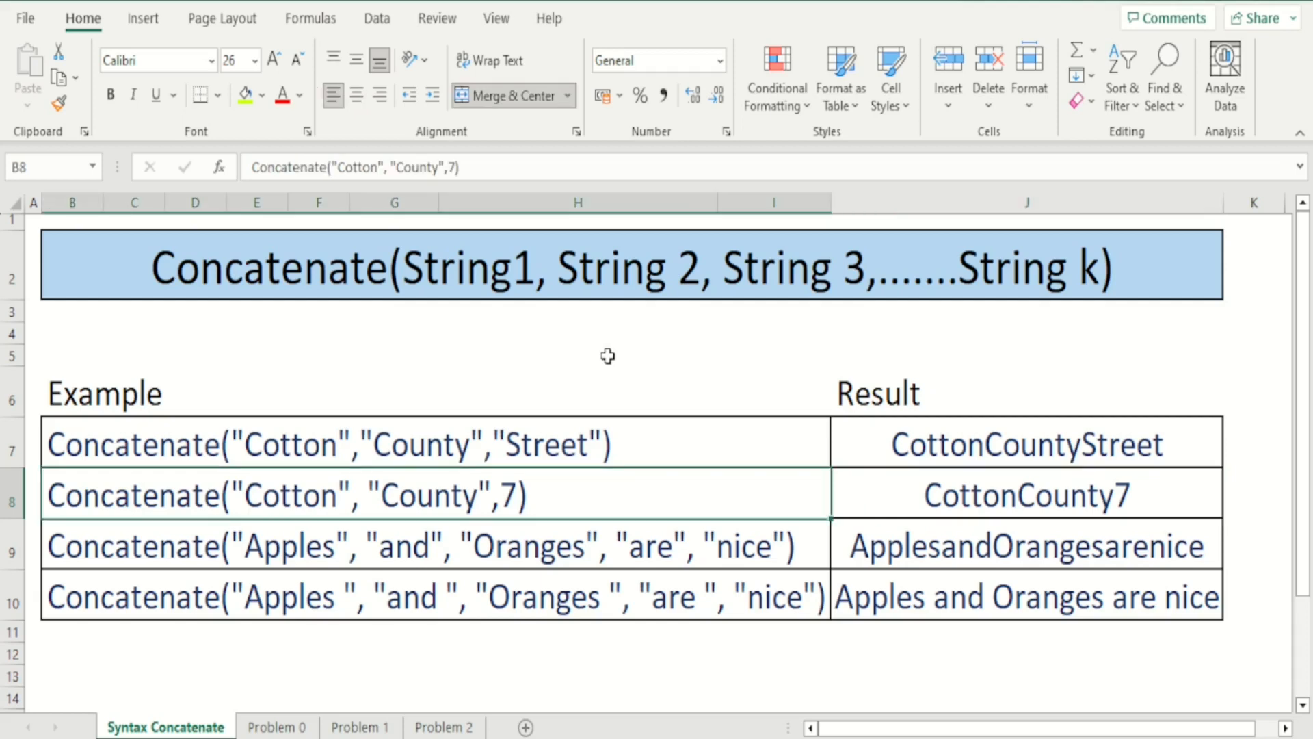
key("Up")
key("Down")
key("Down")
key("Down")
key("Down")
key("Down")
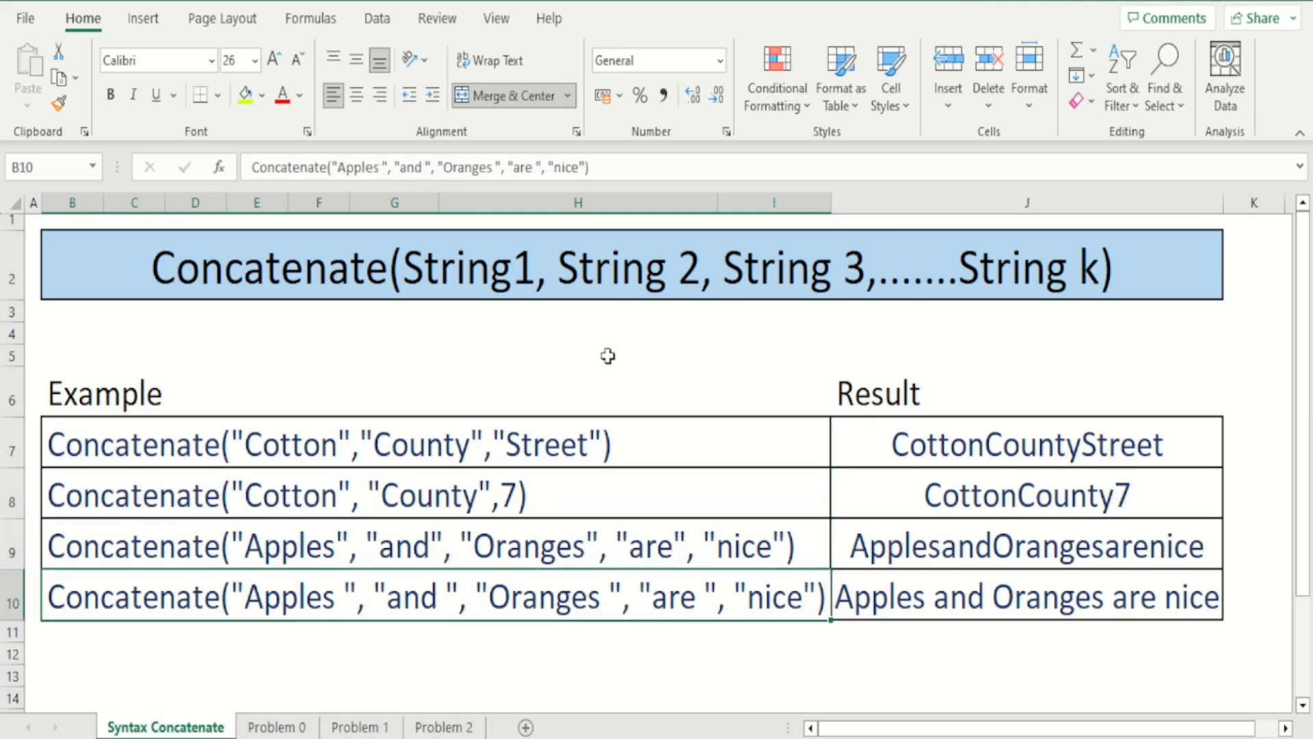
Enter =concatenate(Cotton,County) in E12 below the examples, leaving the text arguments without quotation marks.
key("Left")
key("Left")
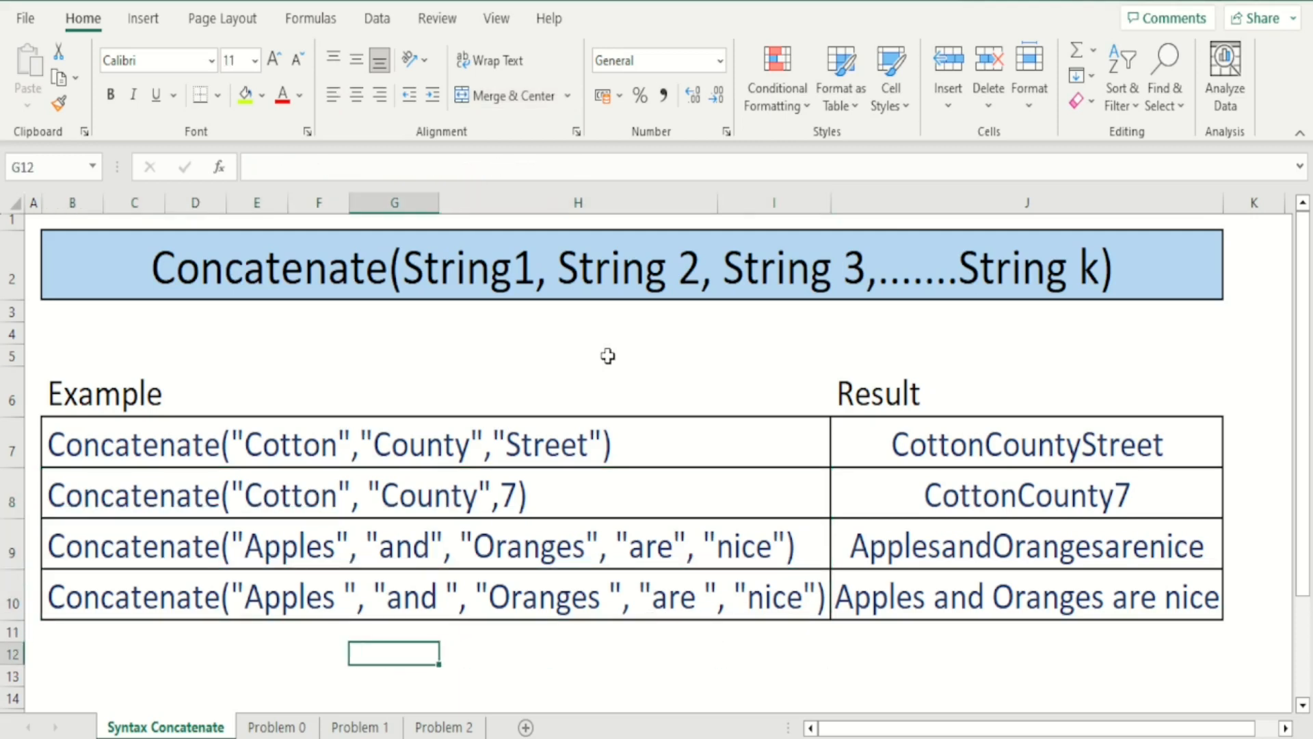
key("Left")
key("Left")
type("=")
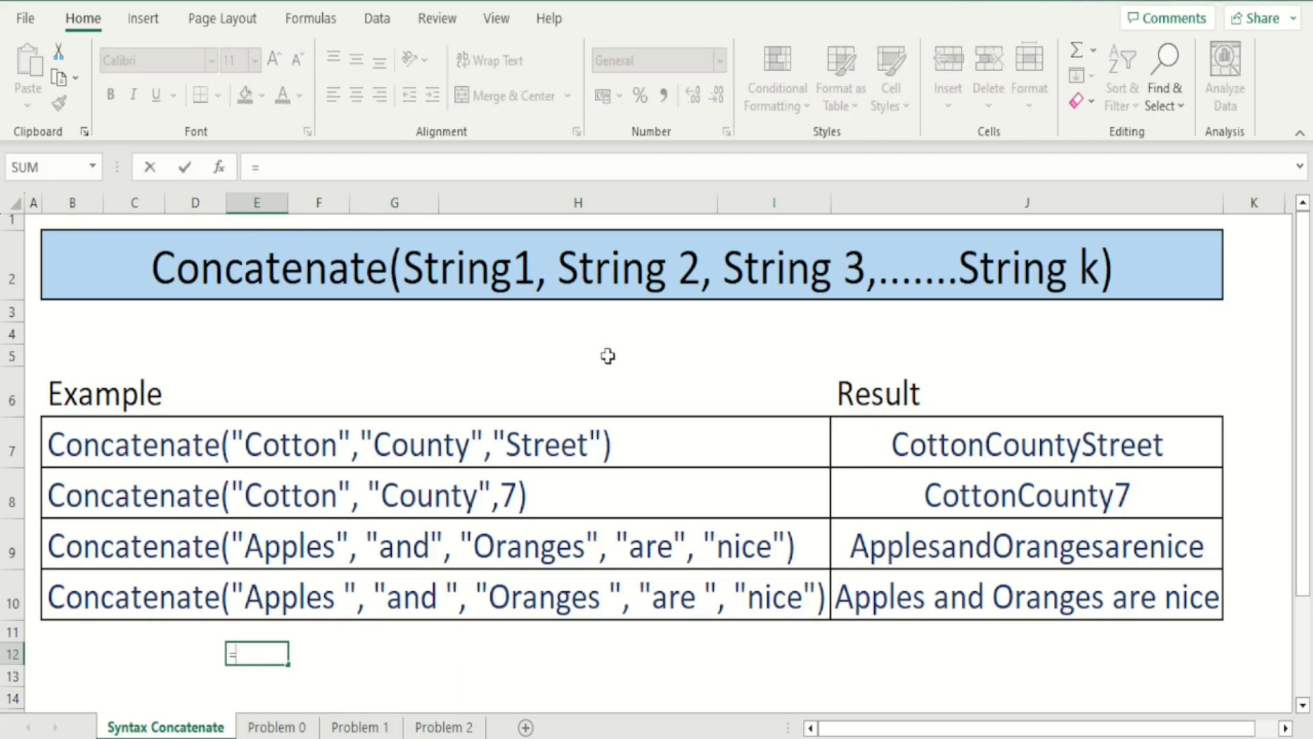
type("concatenate(")
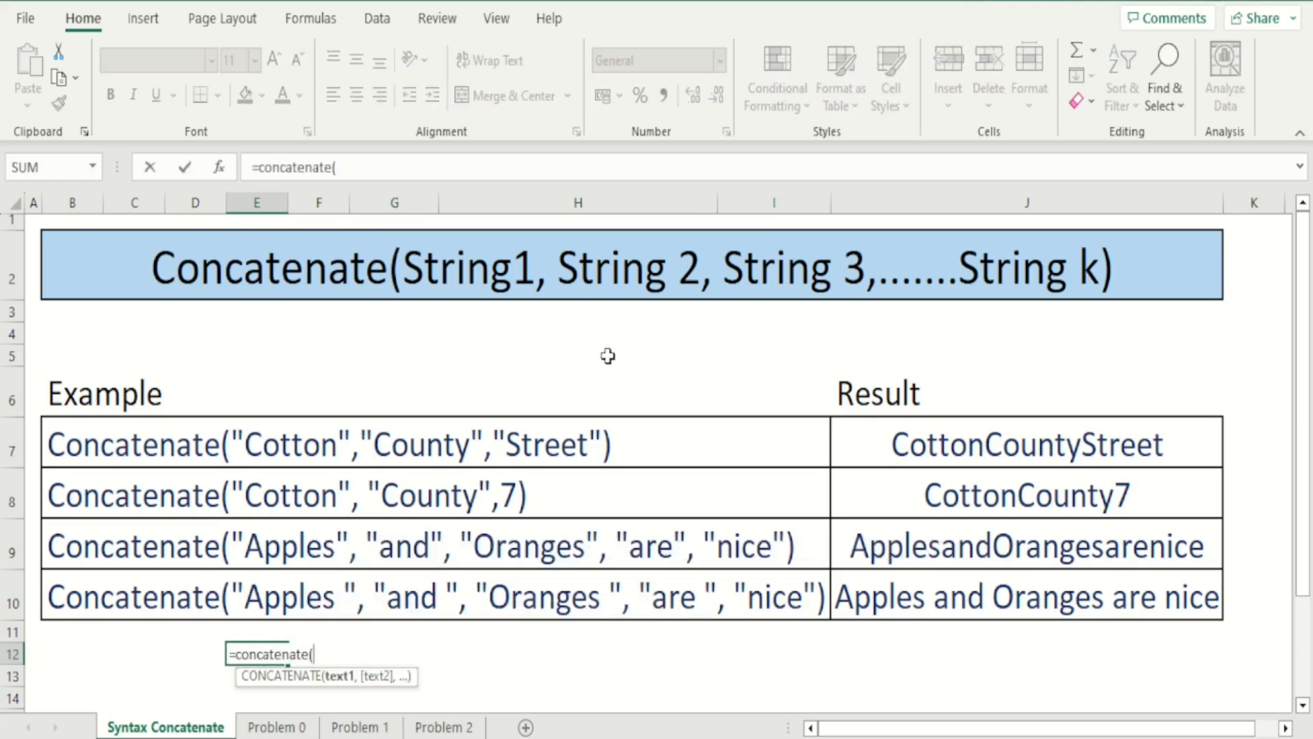
type("Coo")
key("BackSpace")
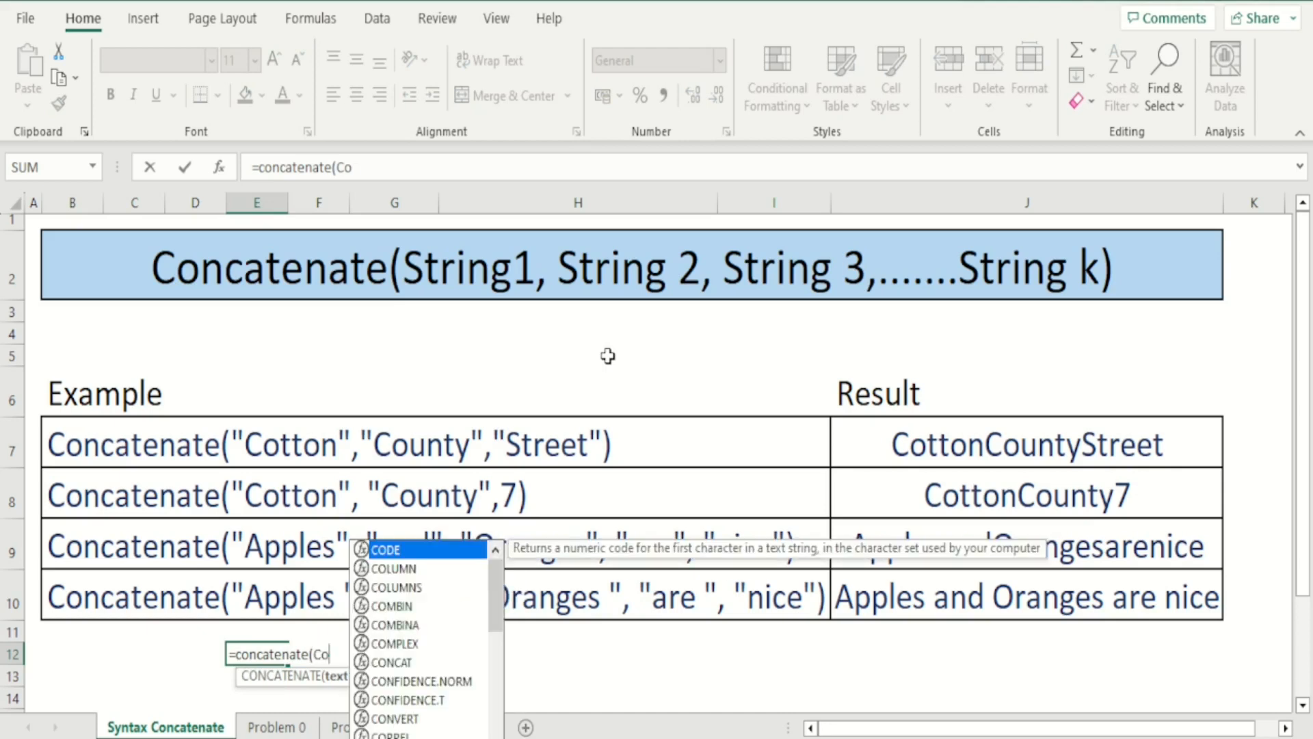
type("tton")
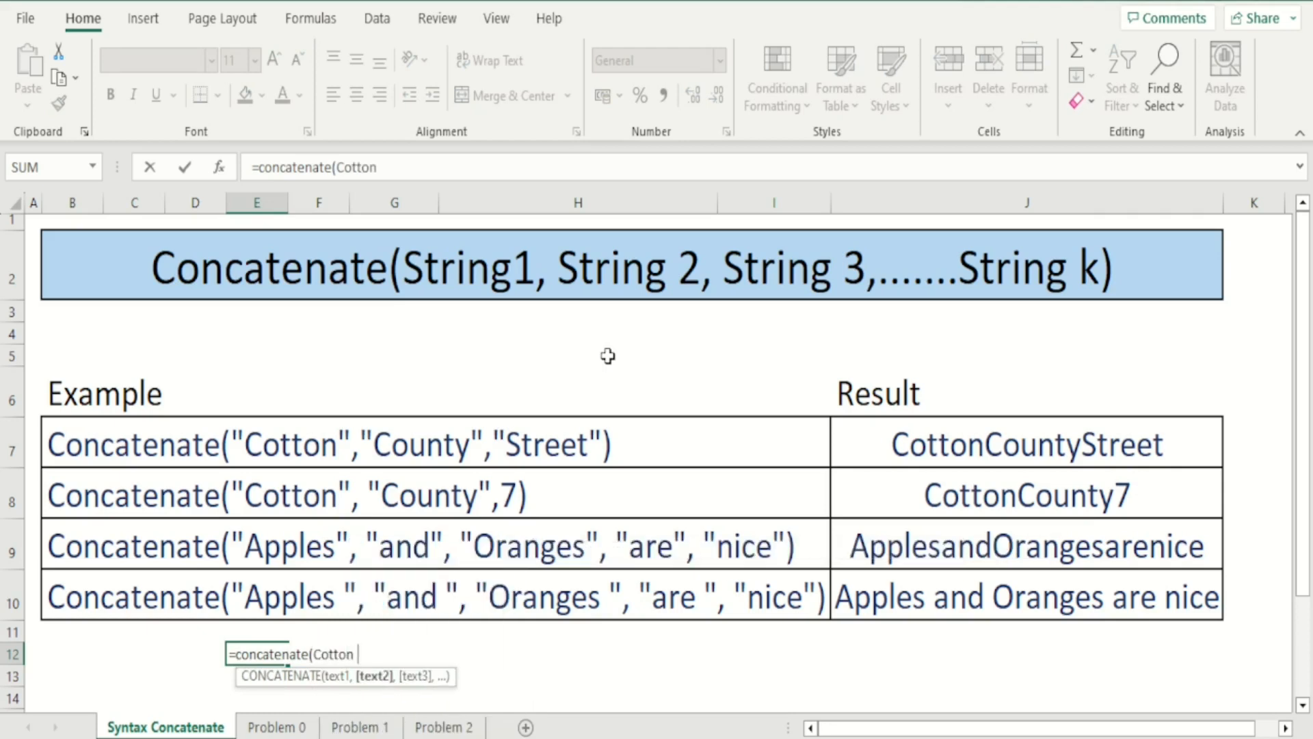
type(",Cou")
type("nty)")
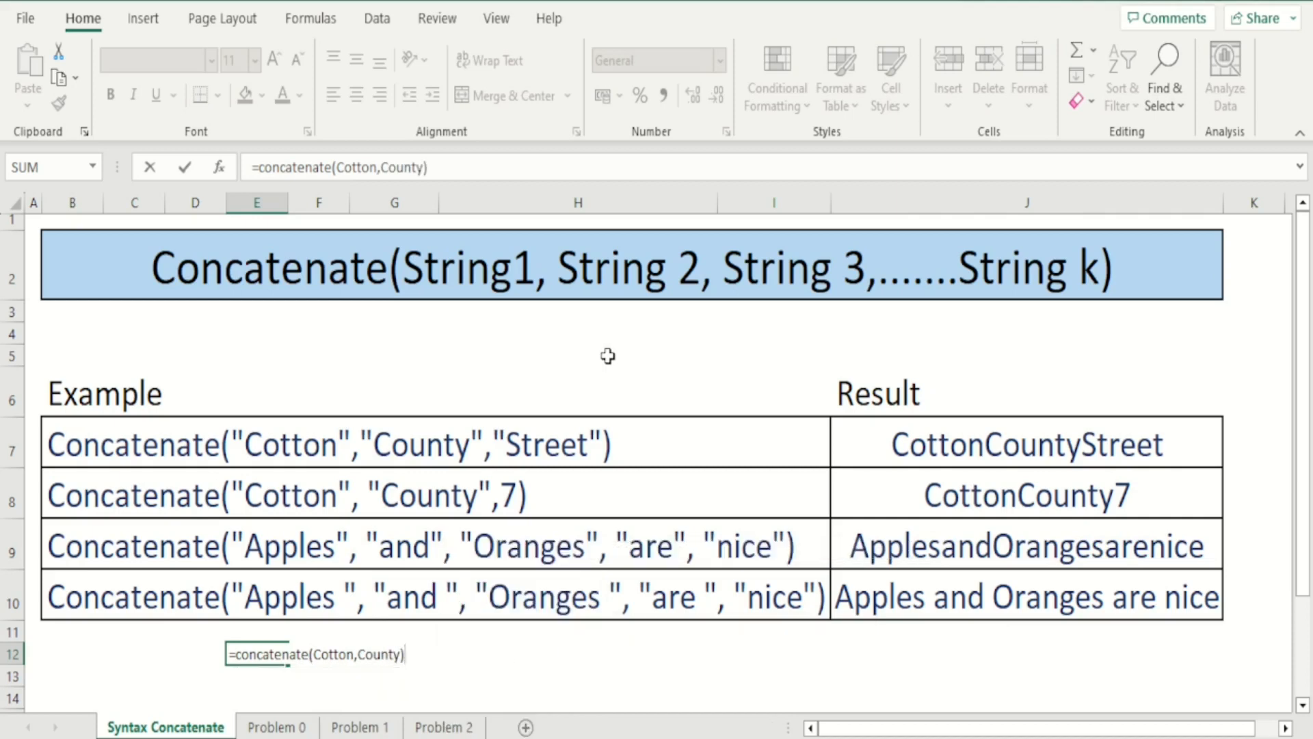
key("ctrl+Return")
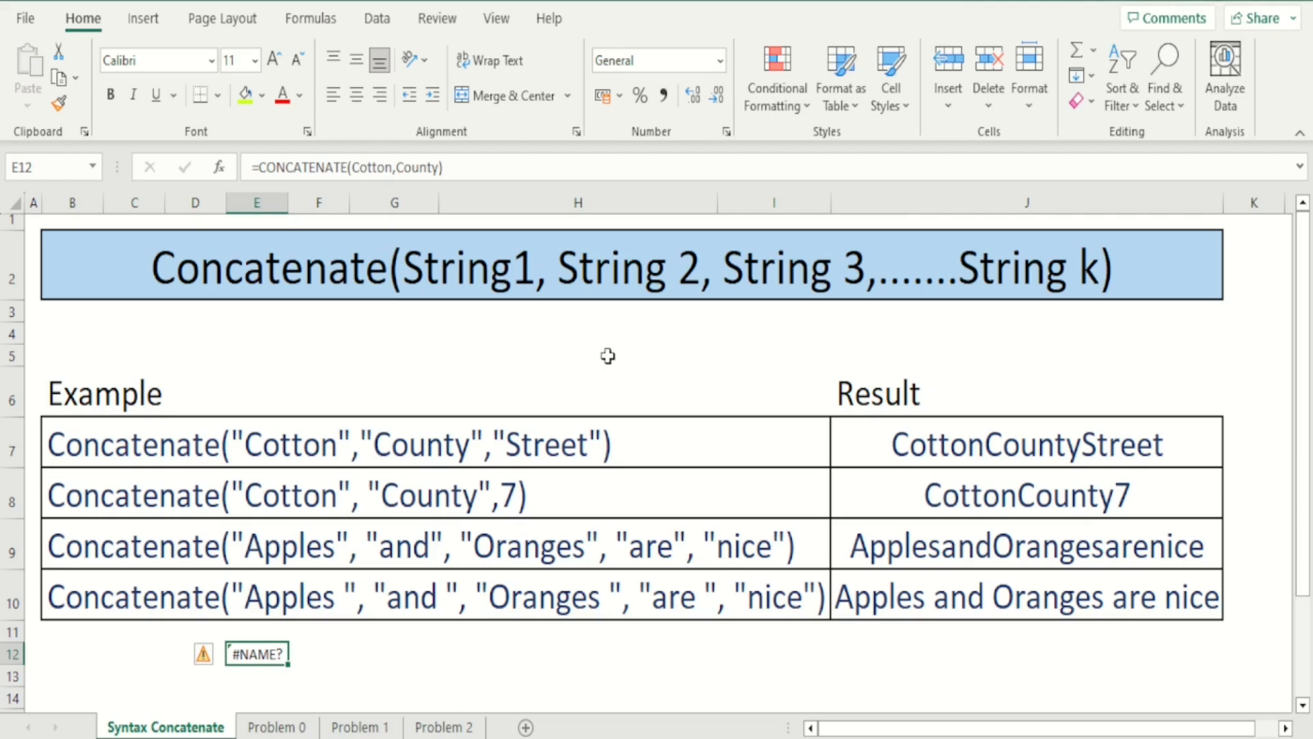
Enter =concatenate("Cotton","County") in G12, enclosing both text arguments in quotation marks.
key("Down")
key("Up")
key("Right")
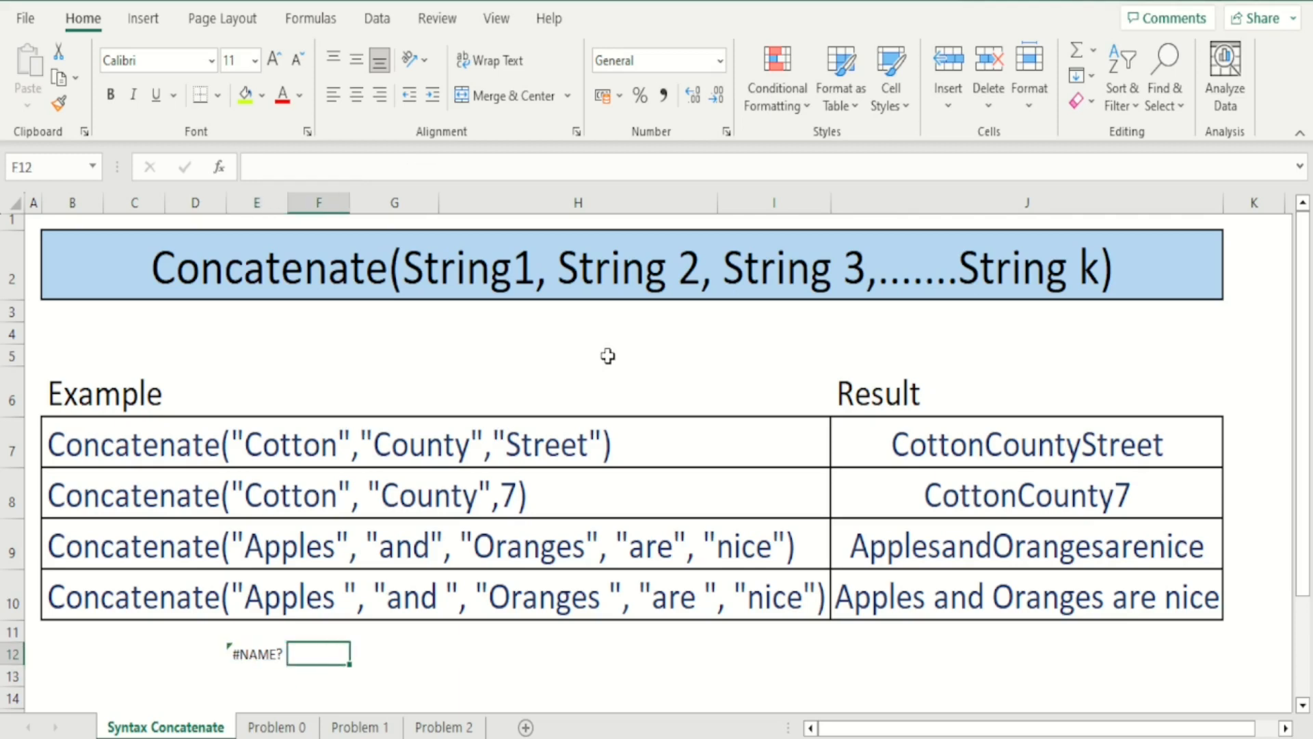
key("Right")
type("=co")
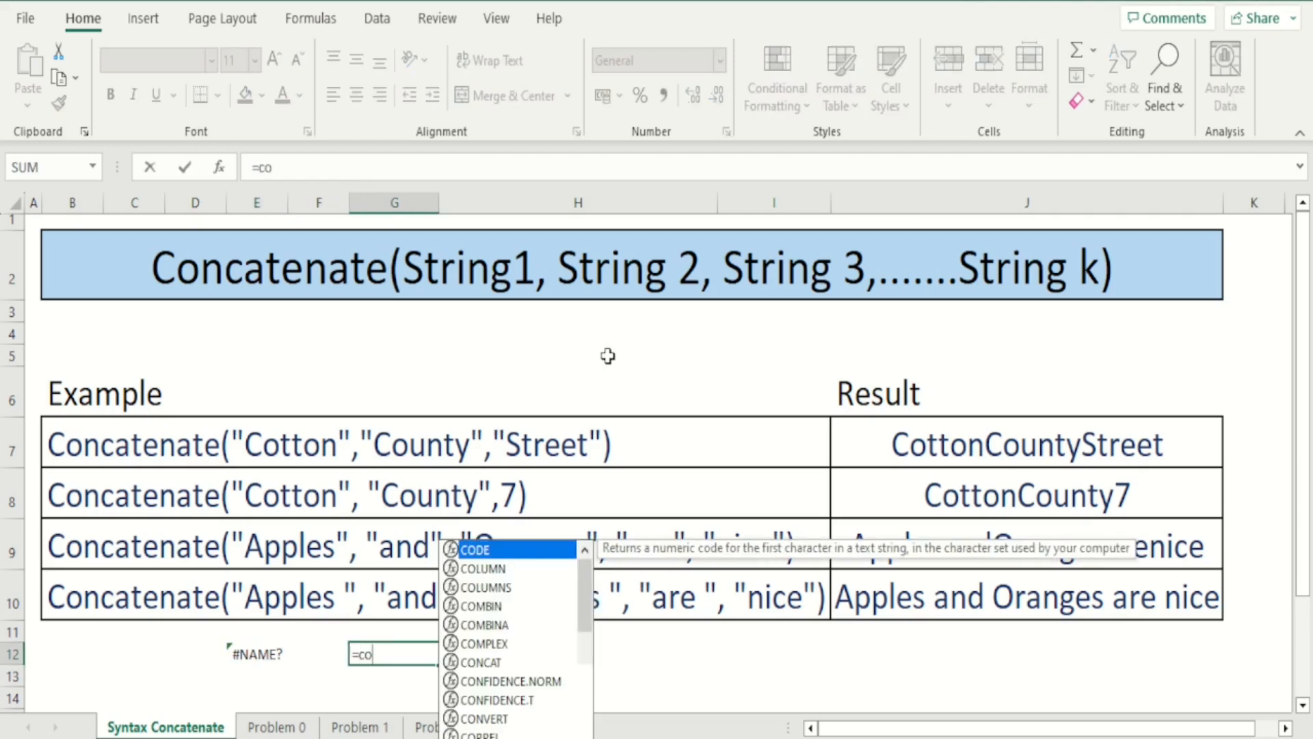
type("ncaten")
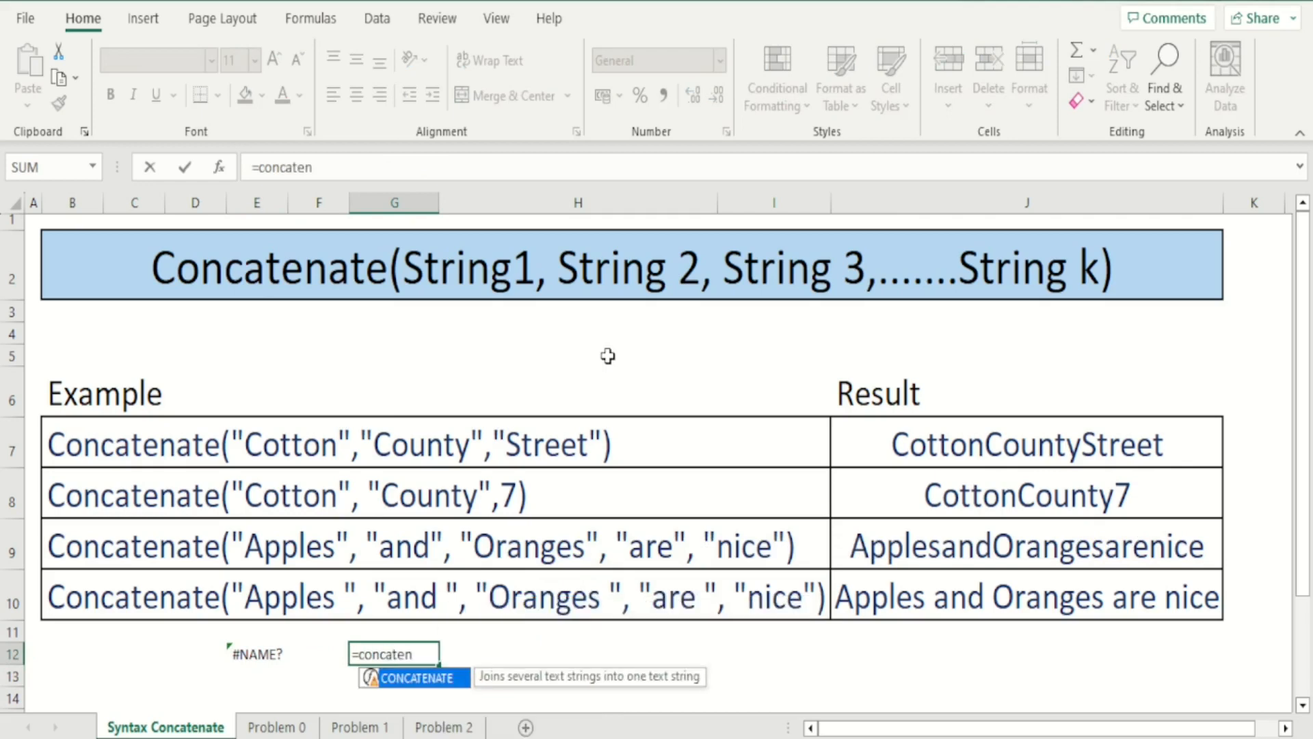
type("ate(\"Cotton")
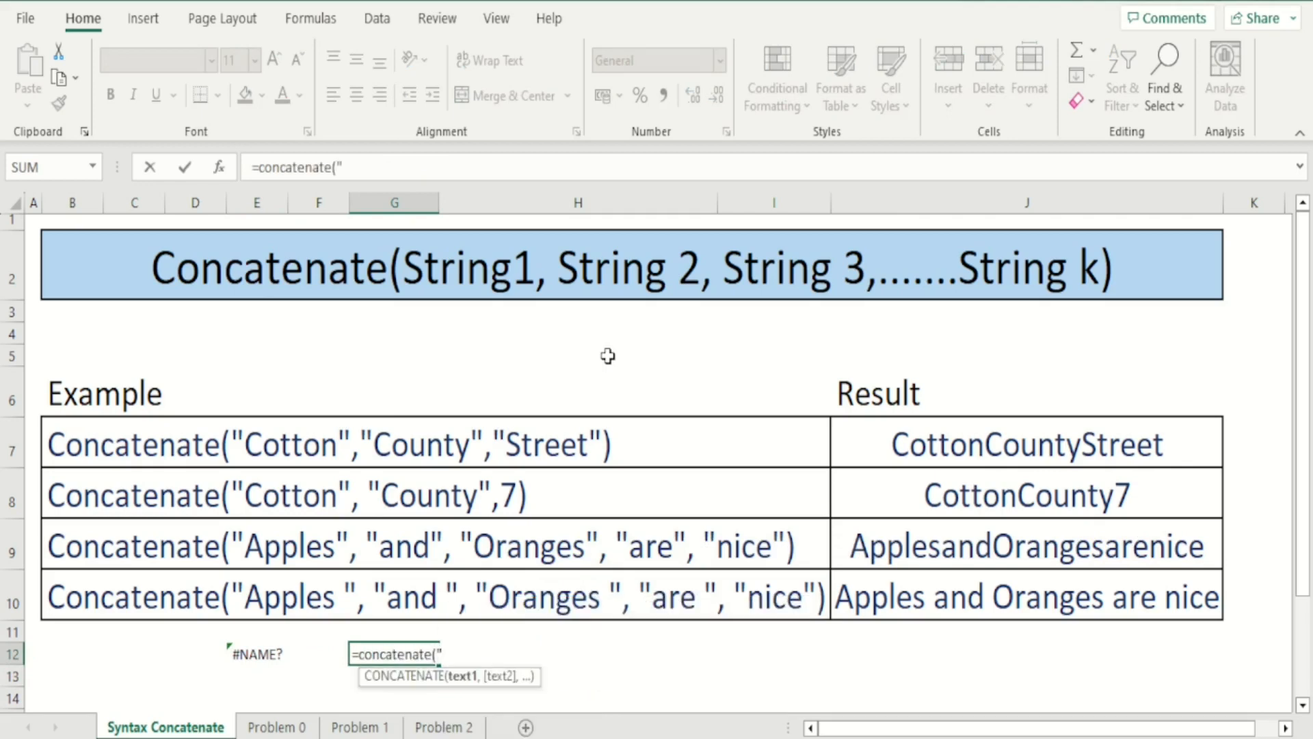
type("\",\"Co")
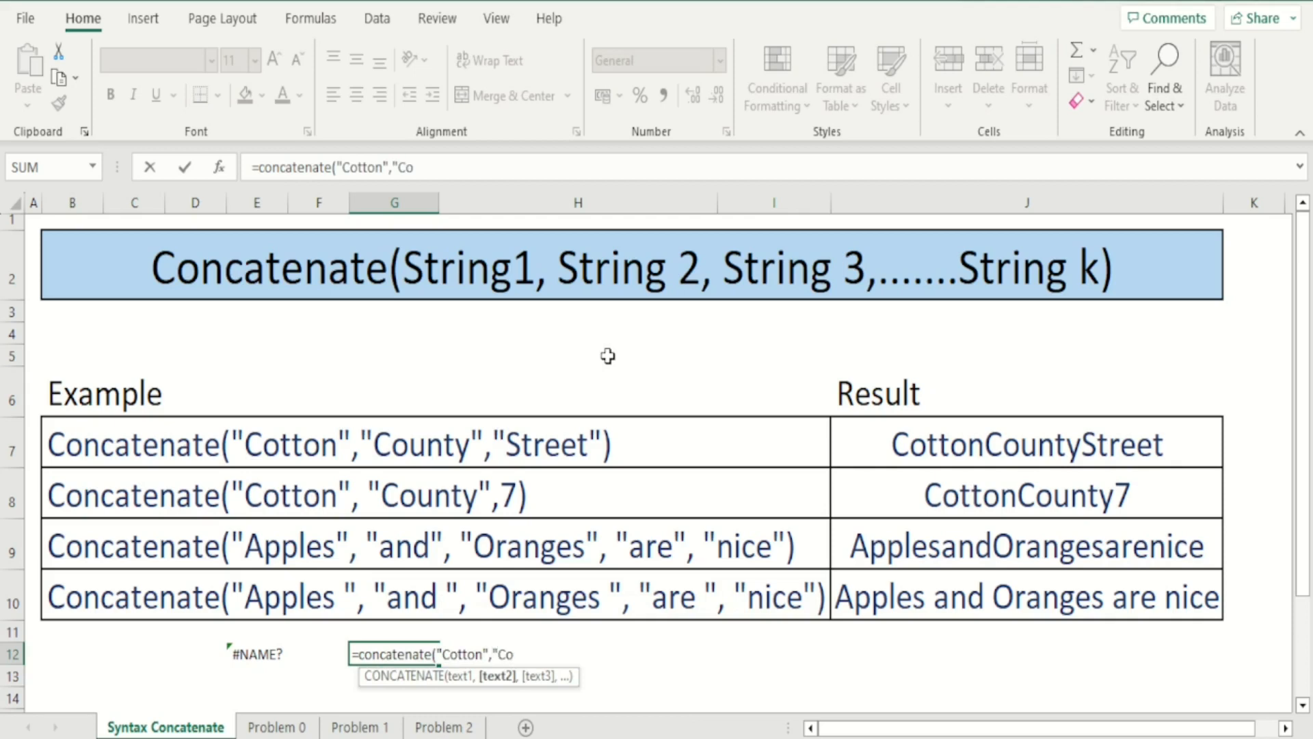
type("unty\")")
key("ctrl+Return")
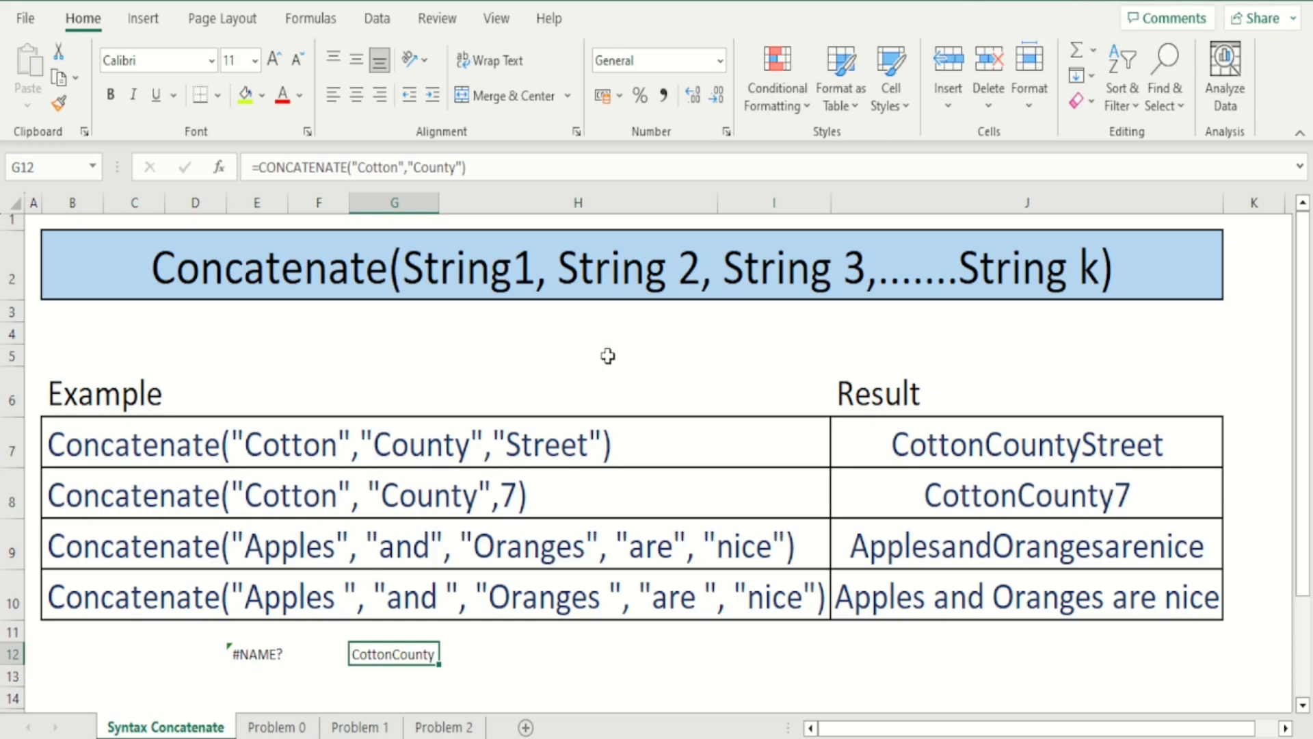
Enter =concatenate("Cotton"," ","County") in I12, adding a quoted space as a separate argument between the two words.
key("Right")
key("Right")
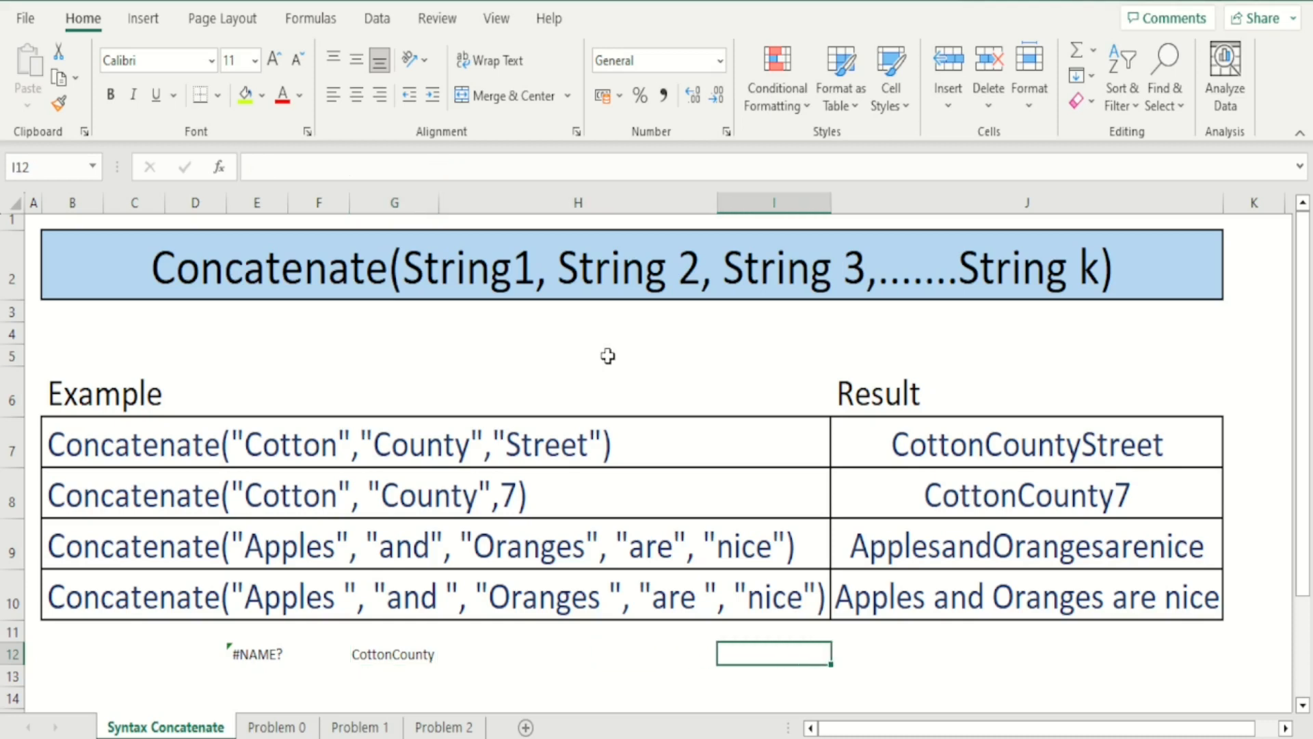
type("=conc")
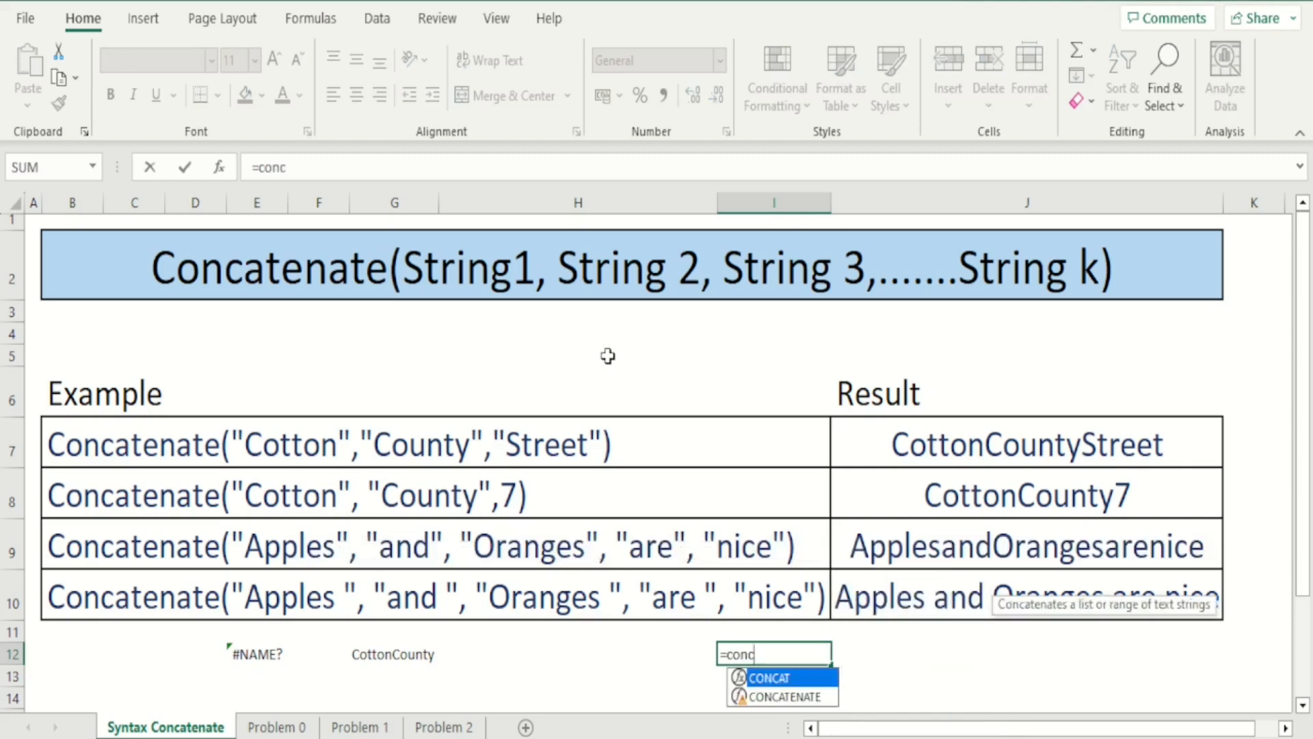
type("atenate")
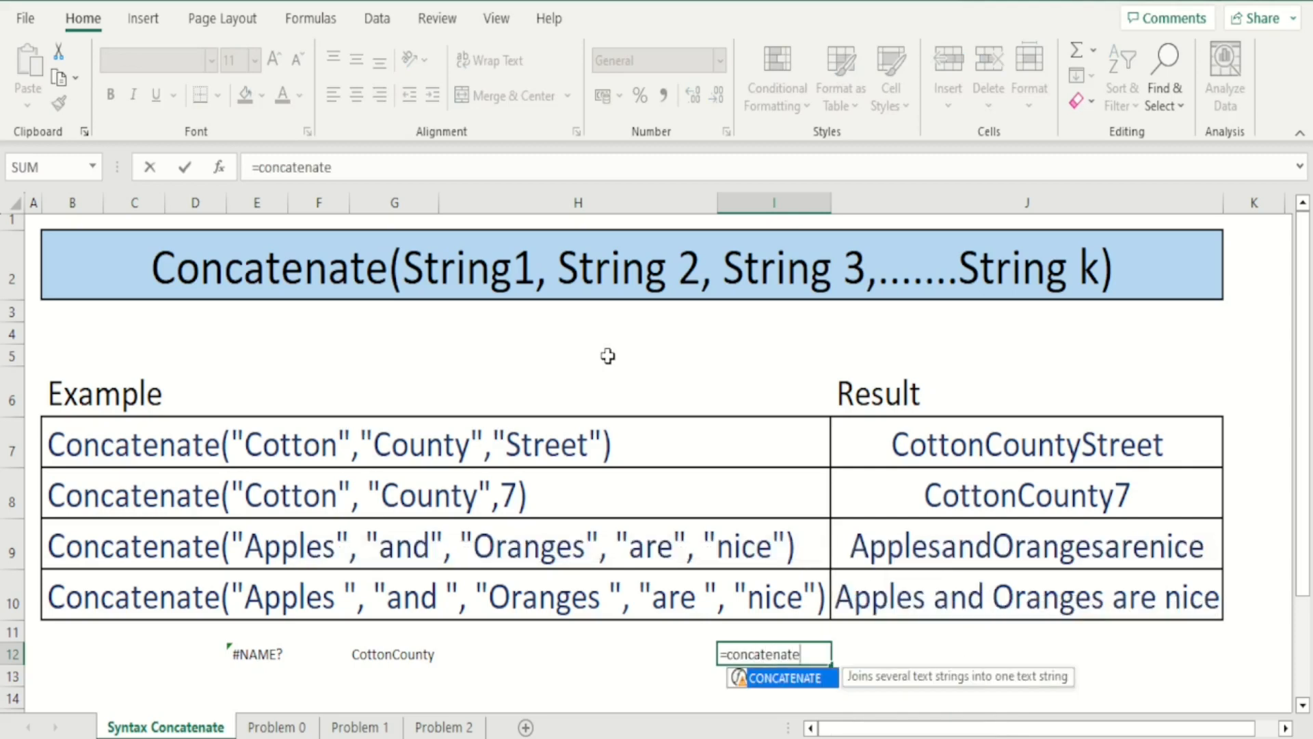
type("(\"C")
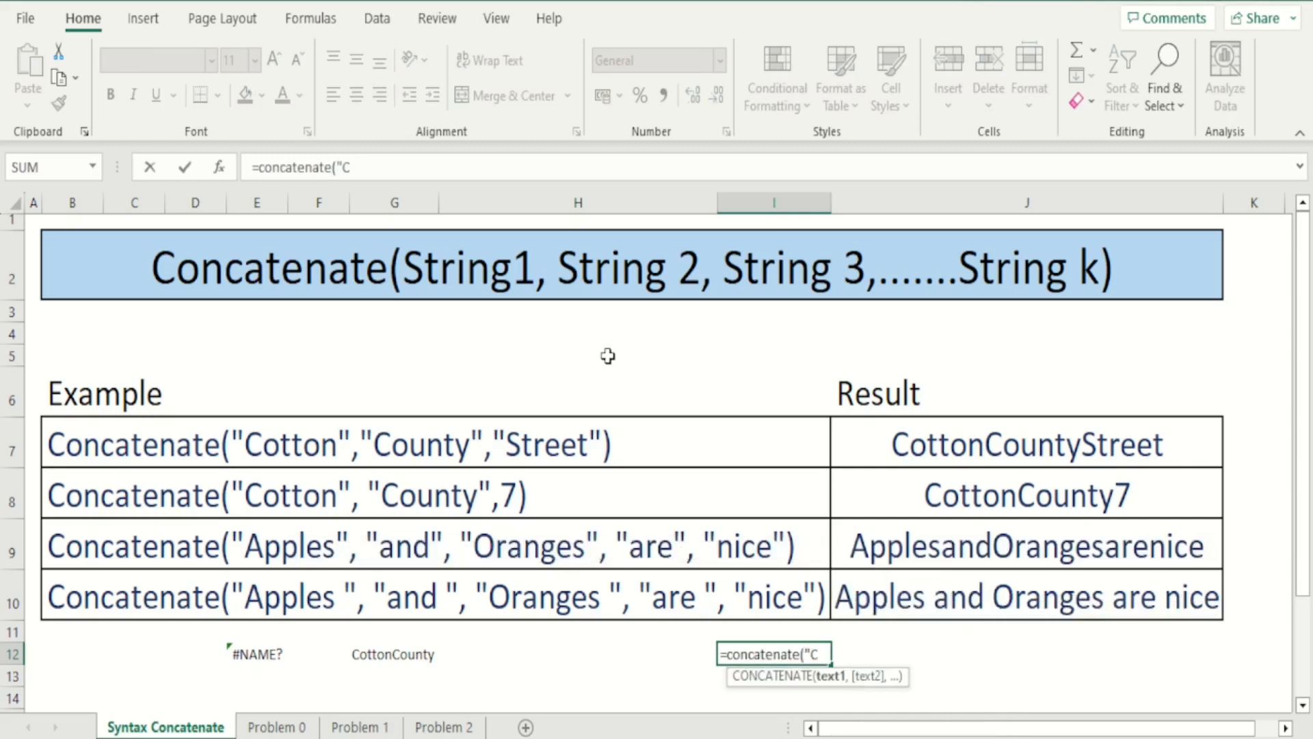
type("otton\",")
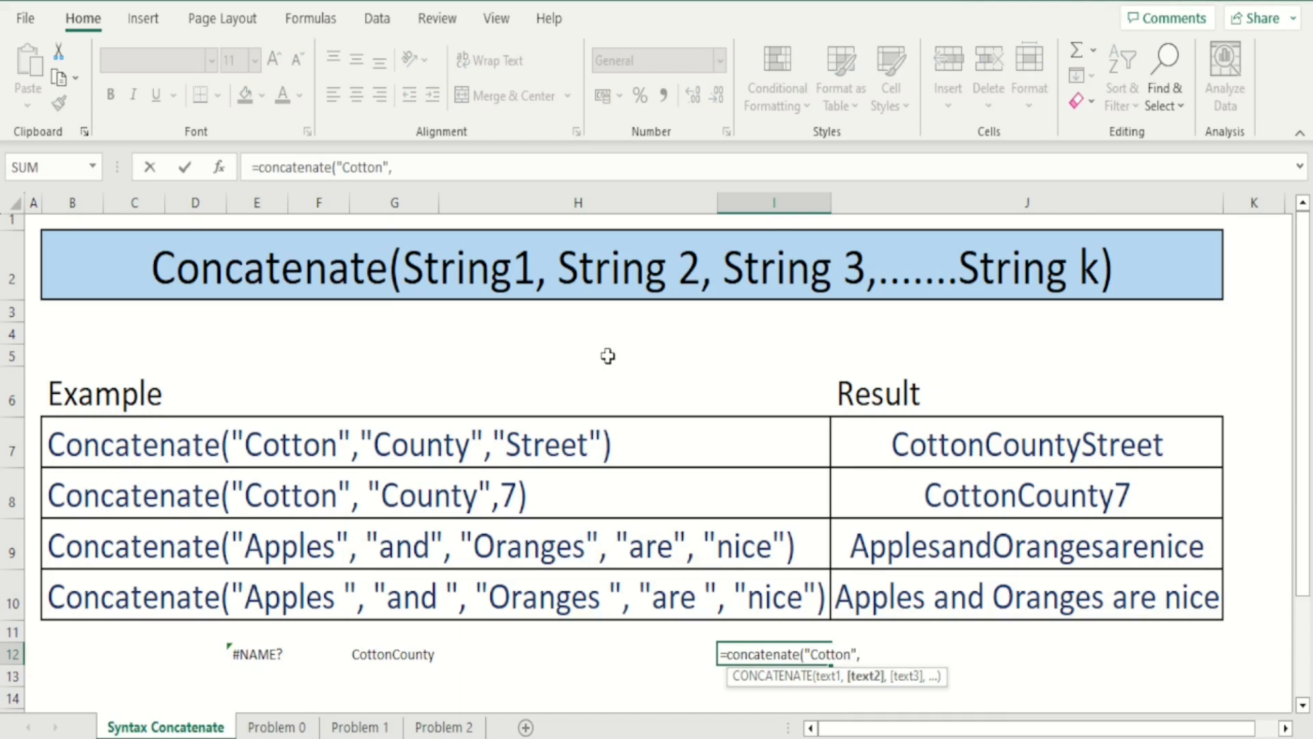
type("\" \",\"")
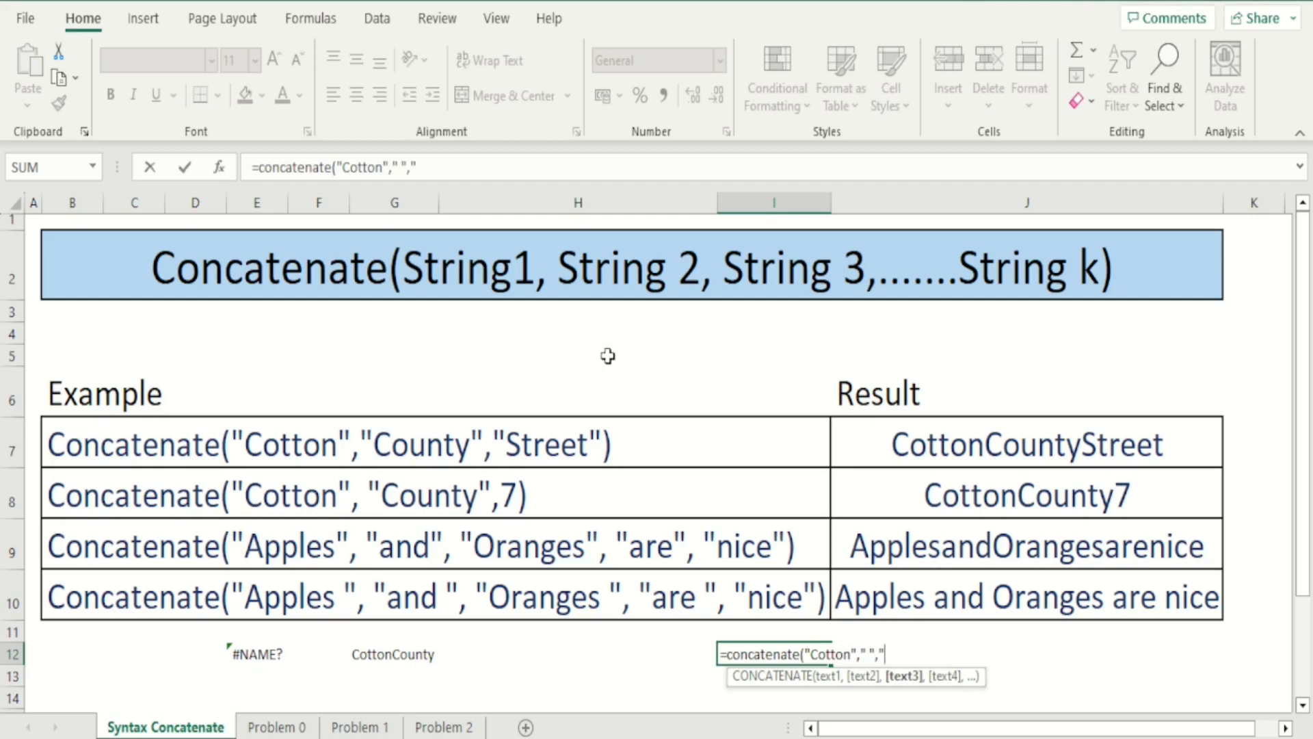
type("County\")")
key("ctrl+Return")
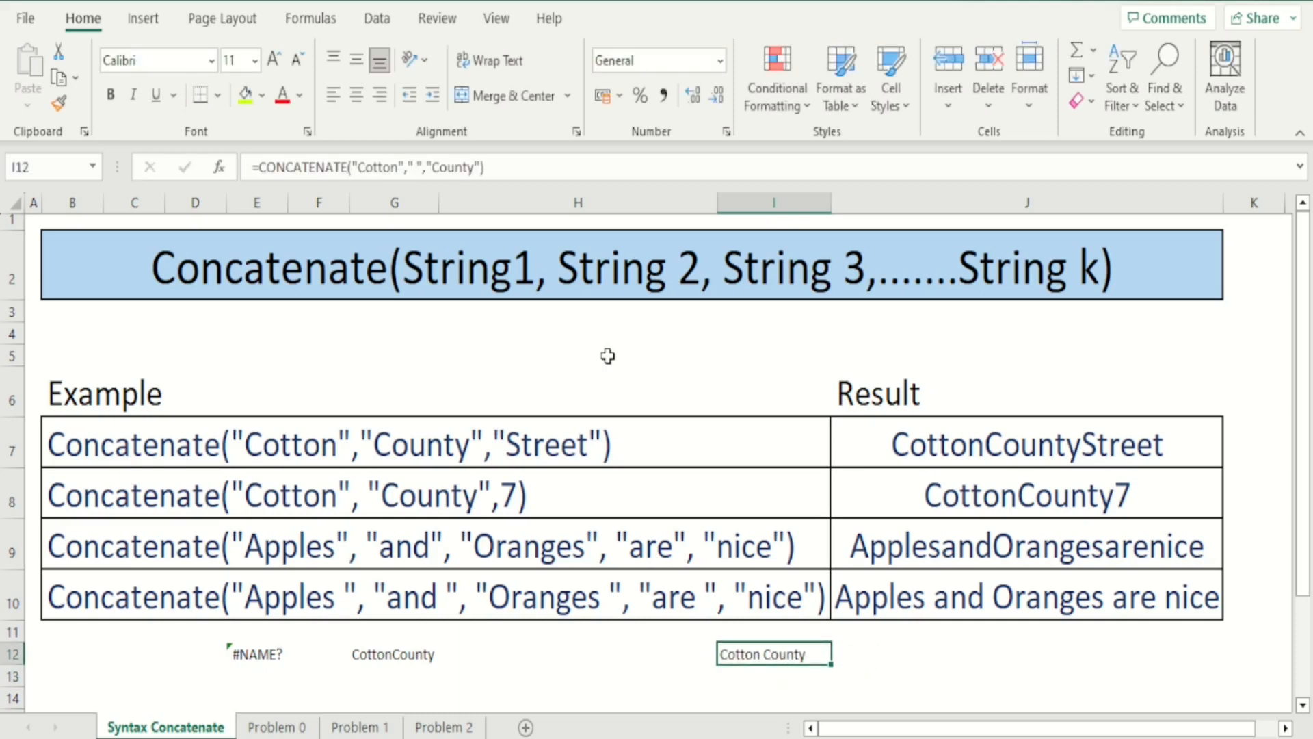
Clear the trial formulas from E12 through I12 below the examples table.
key("shift+Left")
key("shift+Left")
key("shift+Left")
key("shift+Left")
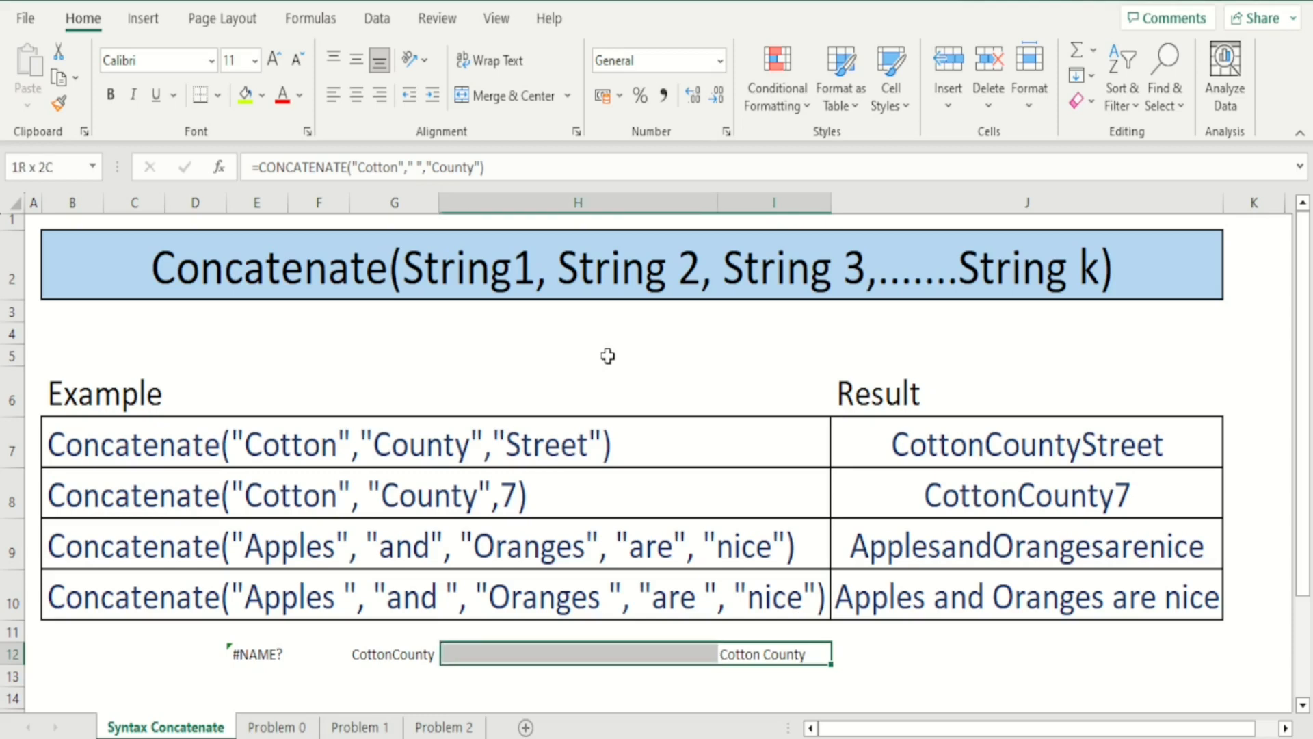
key("Delete")
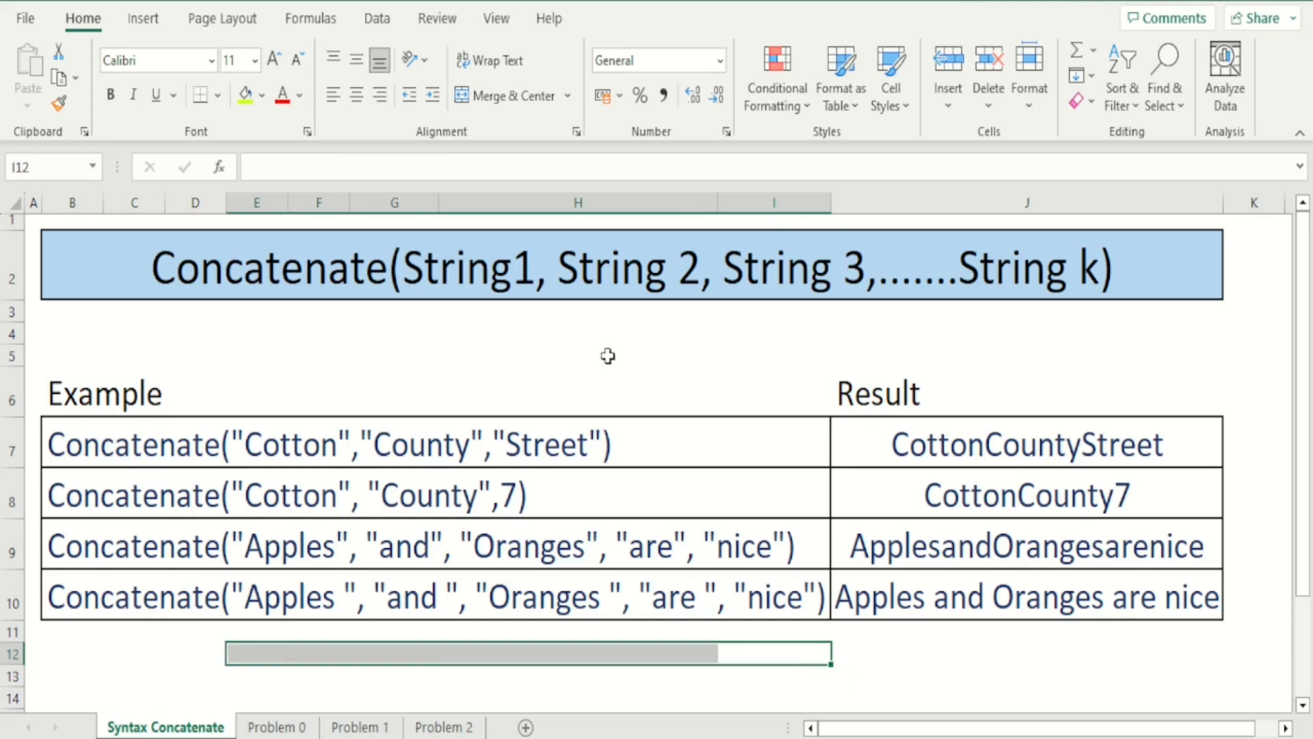
Check the unspaced row 9 example and its result, and highlight the trailing spaces after Apples, and, and Oranges in B10.
left_click(446, 533)
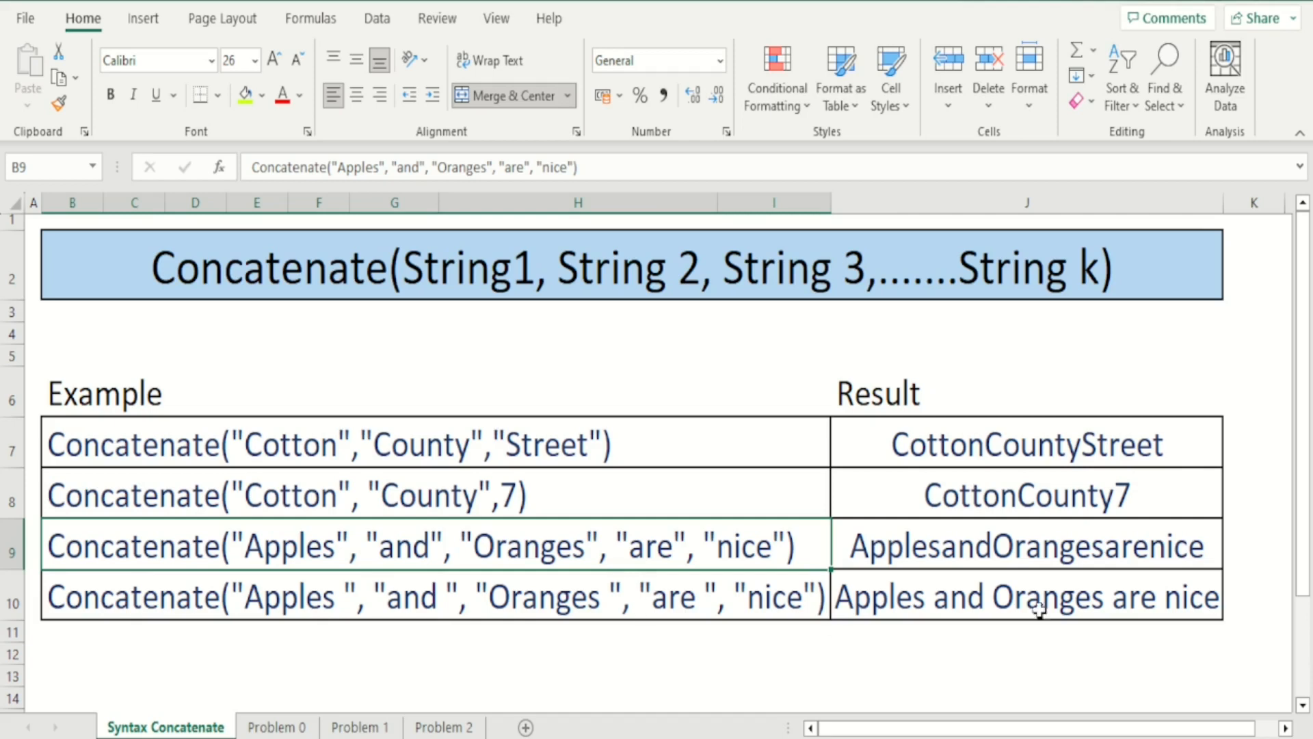
left_click(1007, 556)
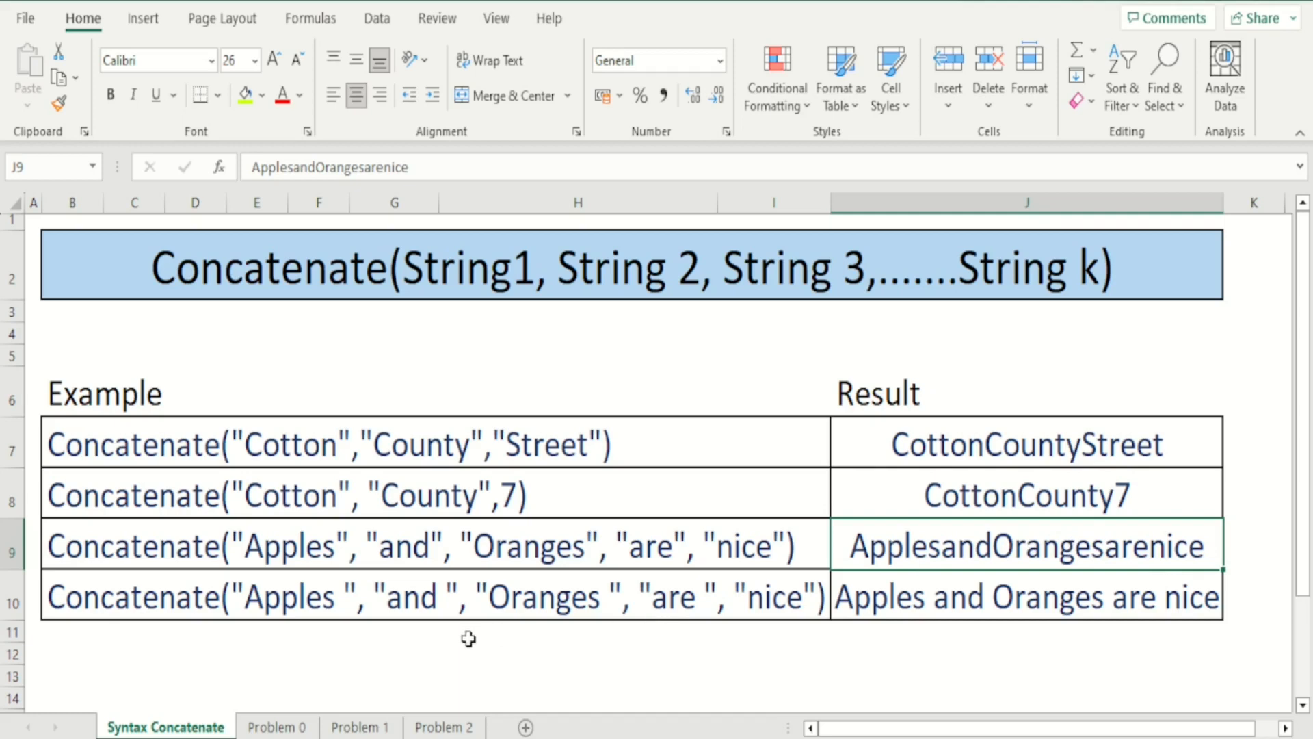
left_click(357, 611)
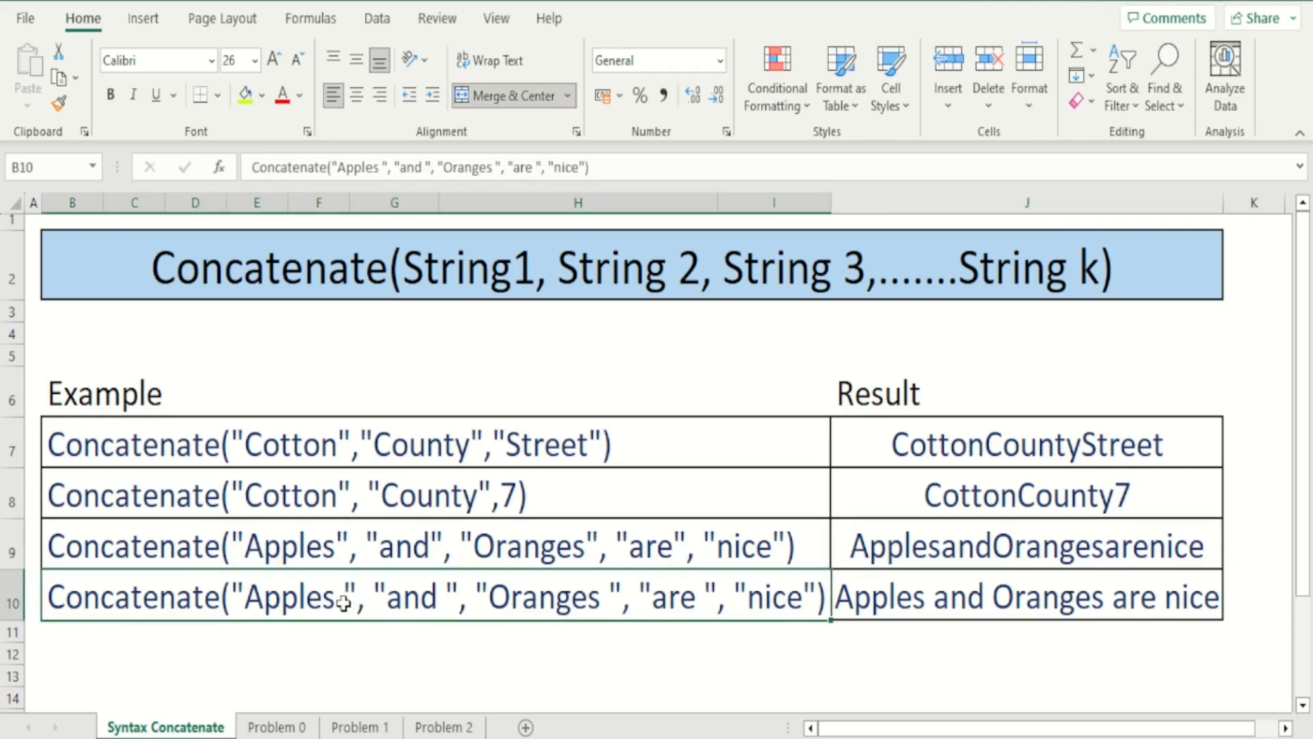
double_click(344, 602)
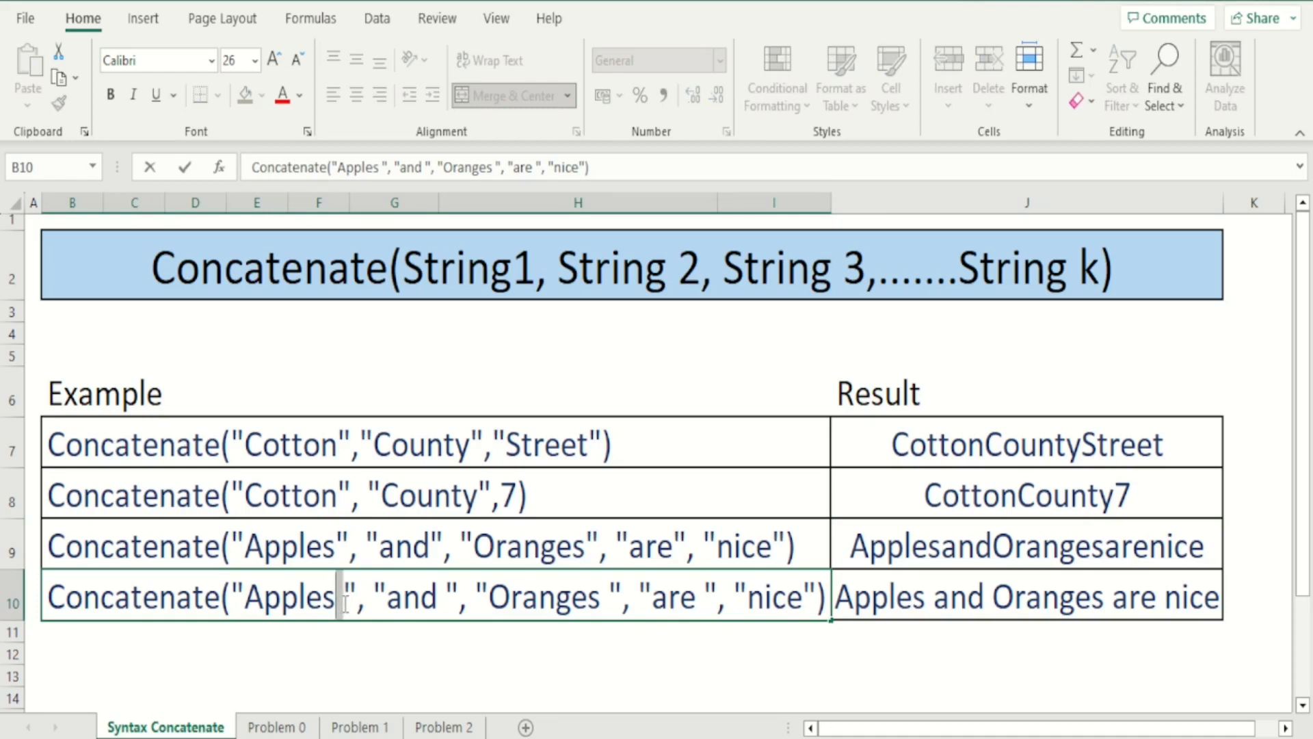
left_click(446, 597)
key("shift+Left")
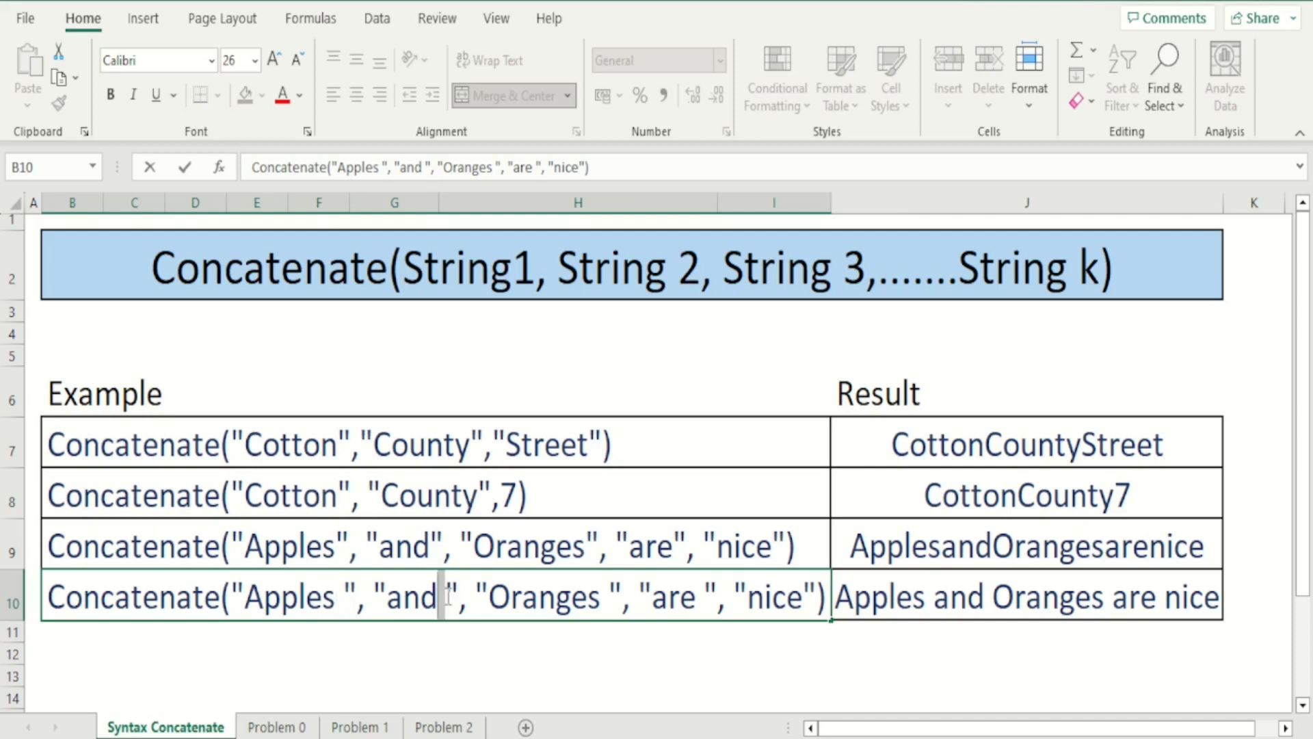
left_click(610, 599)
key("shift+Left")
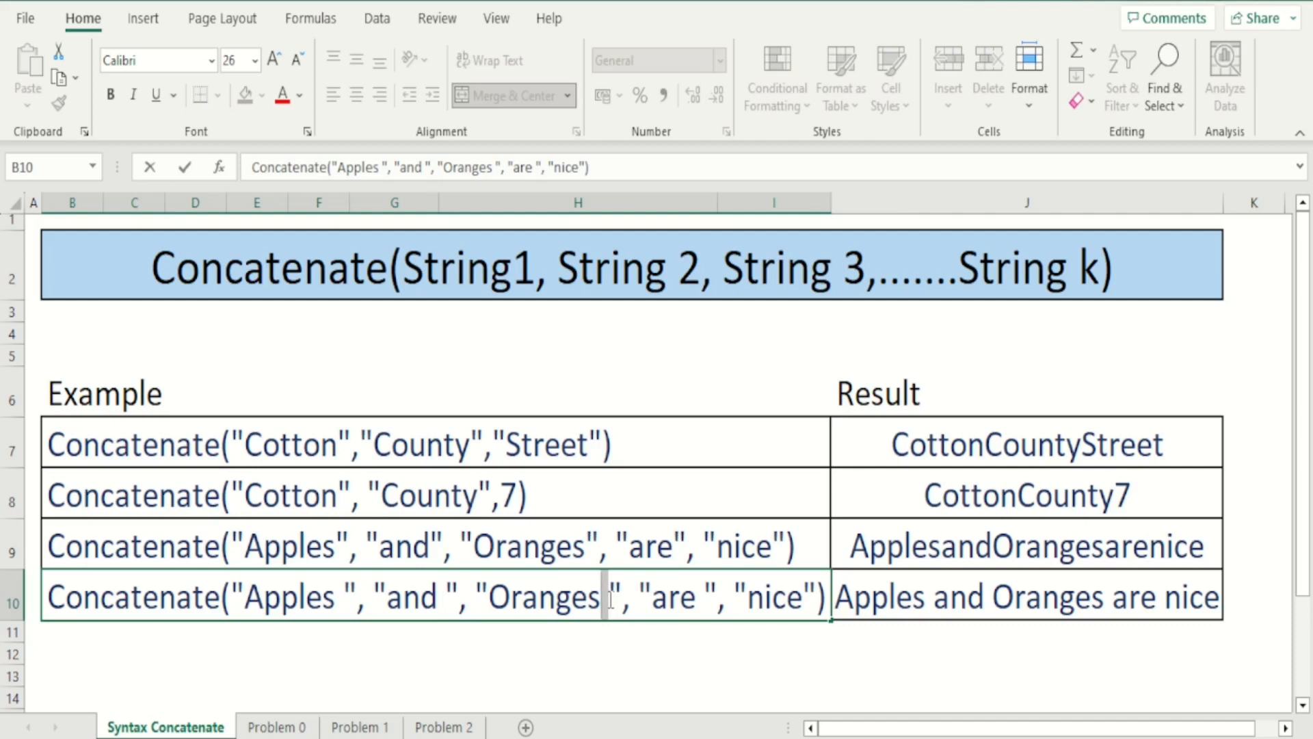
Leave B10 unedited and compare its spaced arguments with the result in J10.
left_click(884, 672)
left_click(907, 607)
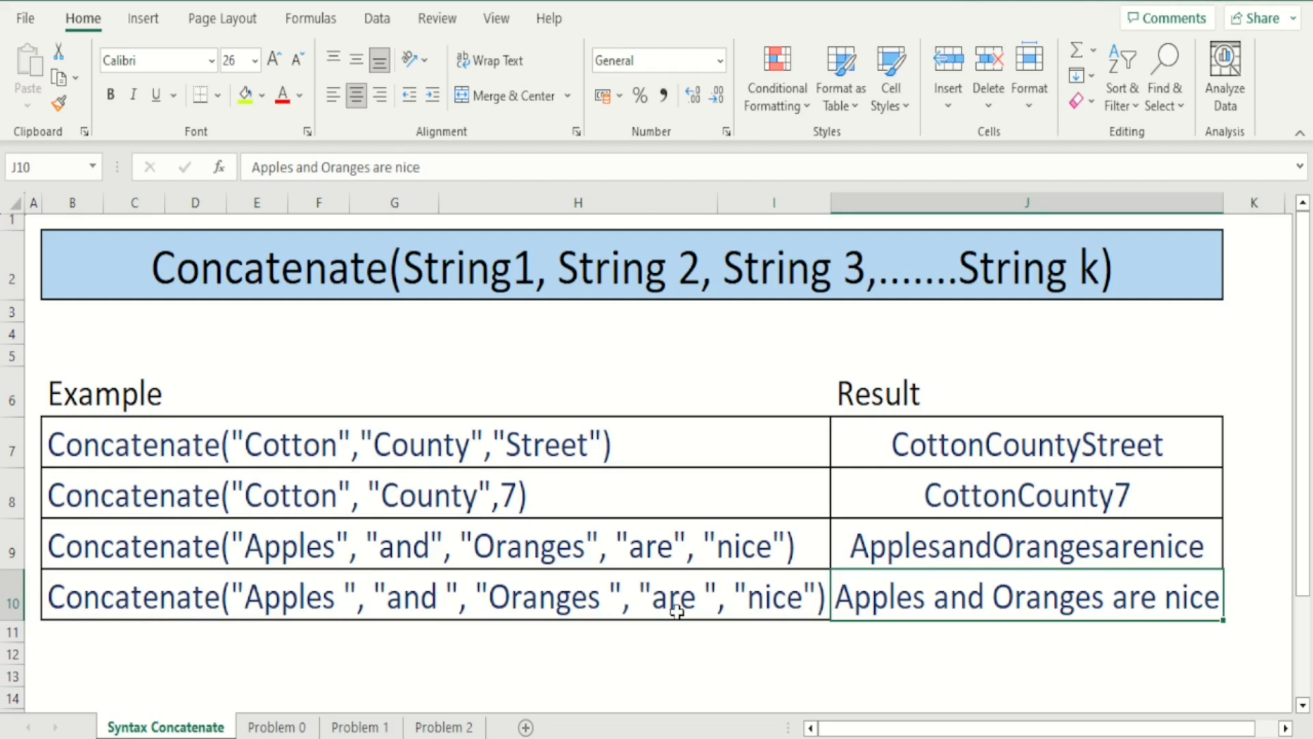
key("Right")
key("Left")
key("Left")
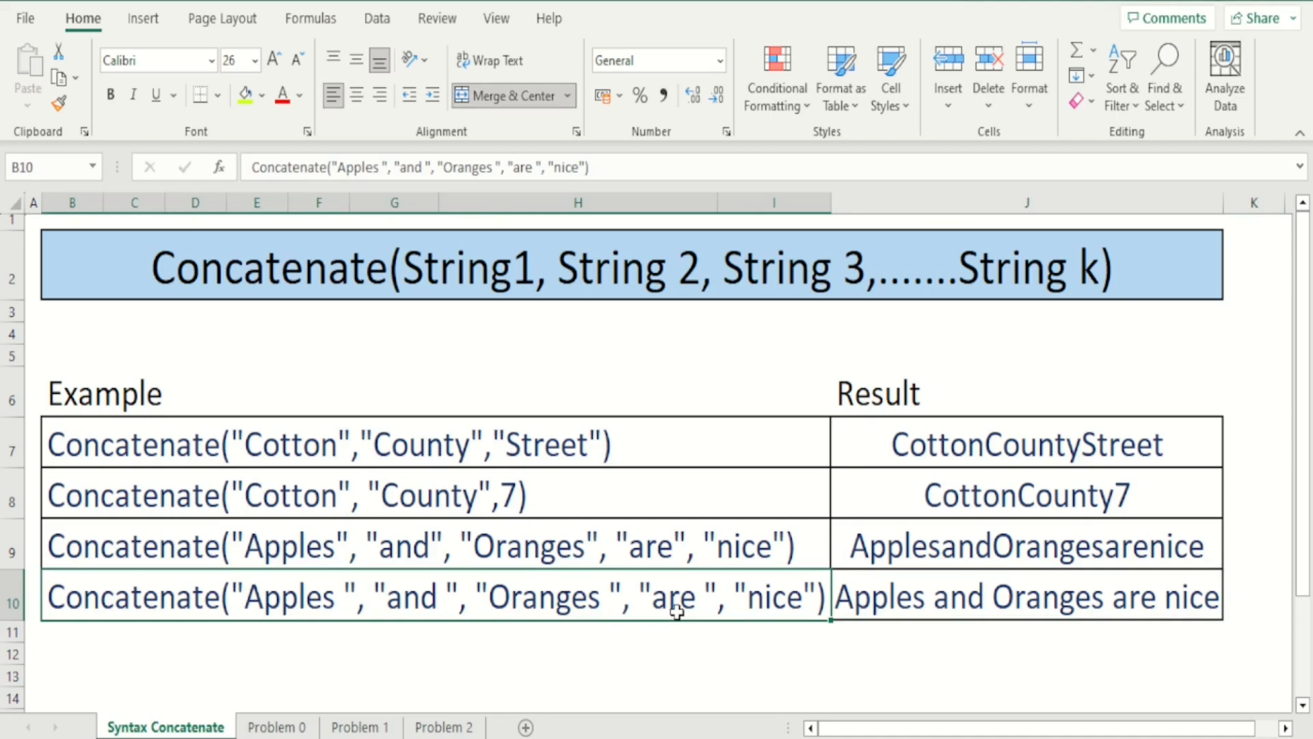
Return to the Problem 0 sheet, review the Method 2 heading in F3, and select G5 under Method 3.
left_click(301, 728)
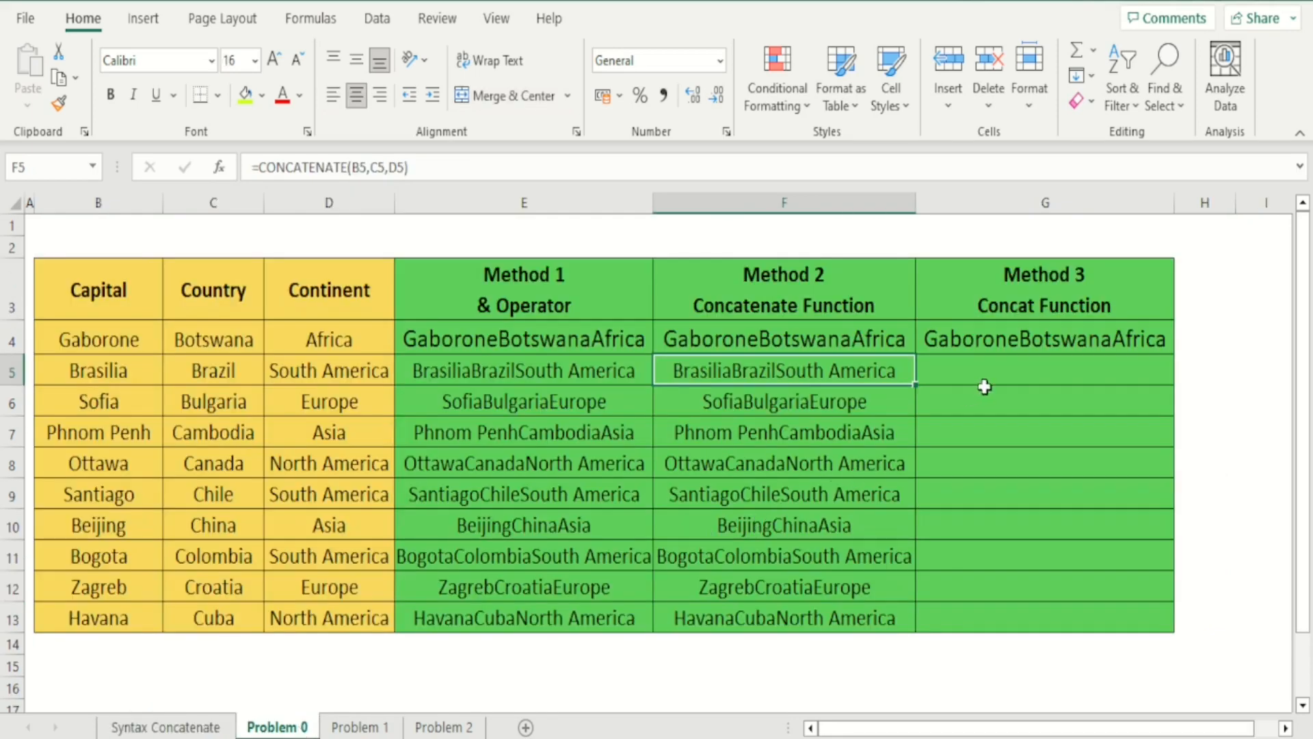
left_click(965, 363)
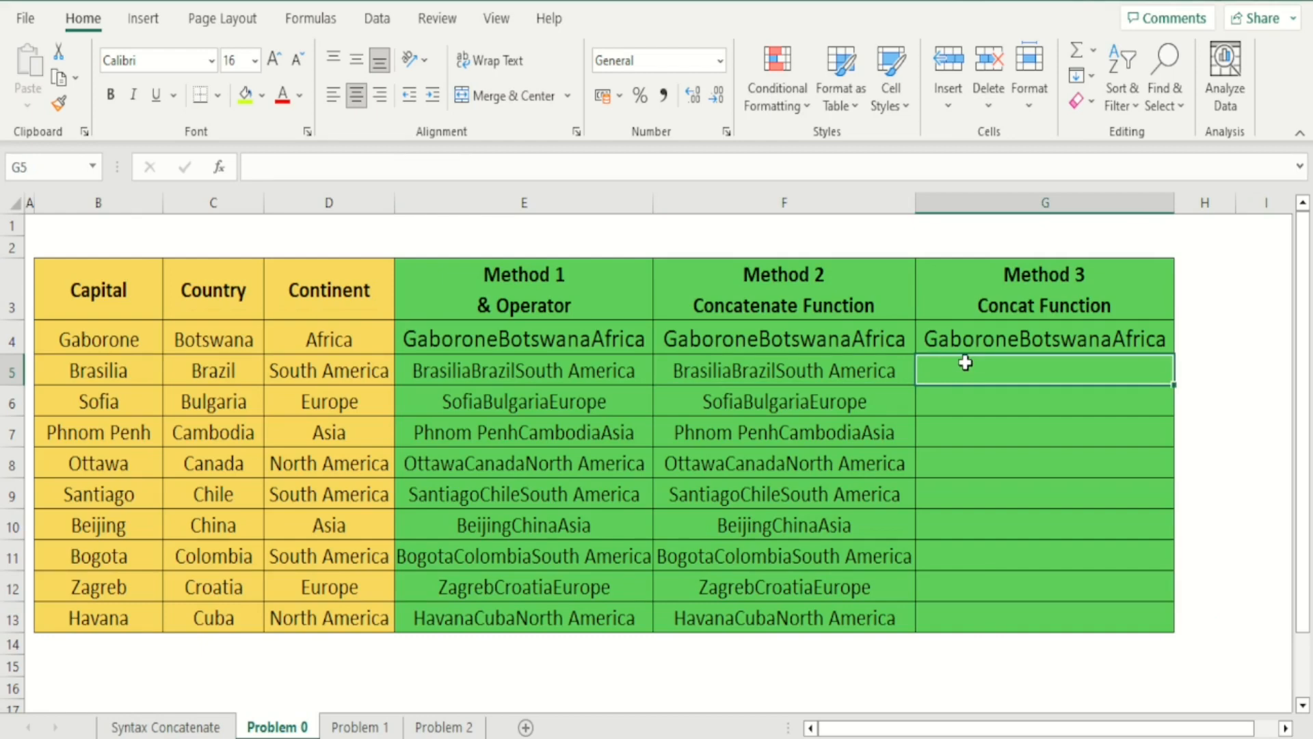
left_click(639, 286)
left_click(739, 310)
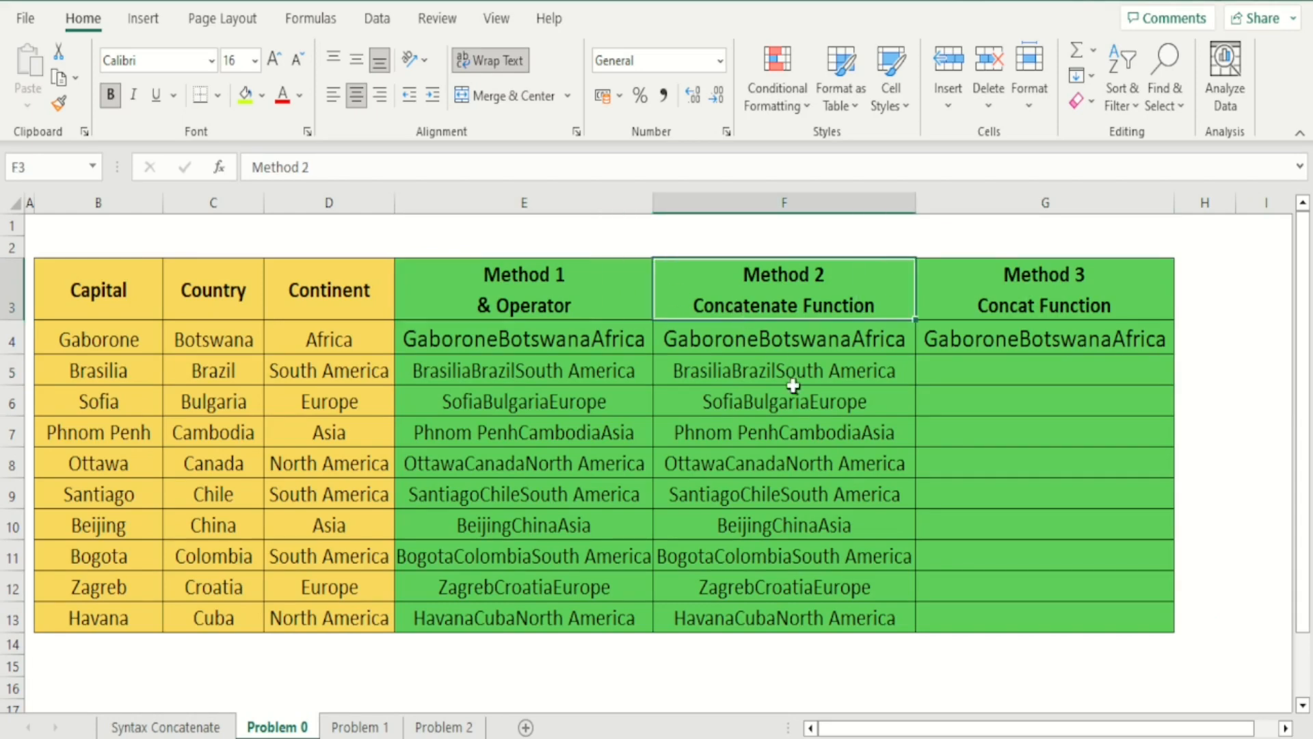
left_click(988, 377)
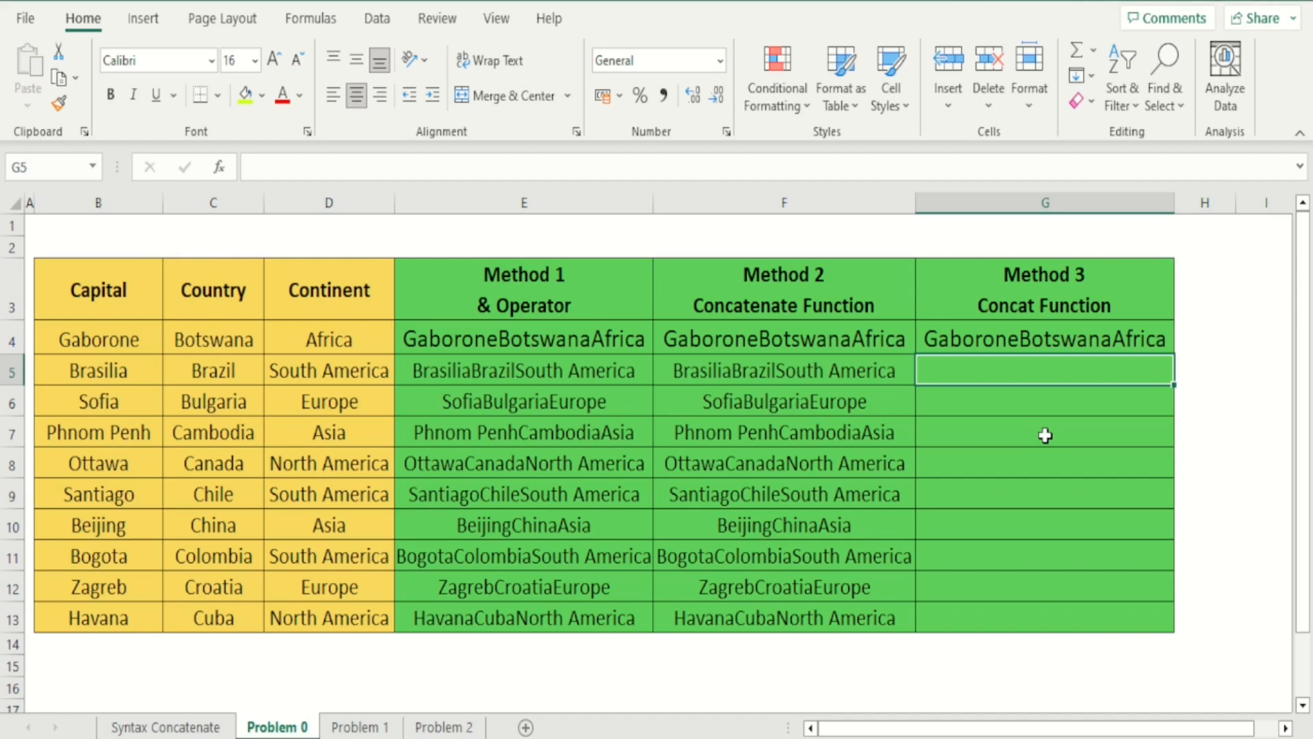
Examine the CONCATENATE formula in F5 and its separate source cells, and select B5:D5 as one continuous range.
key("Left")
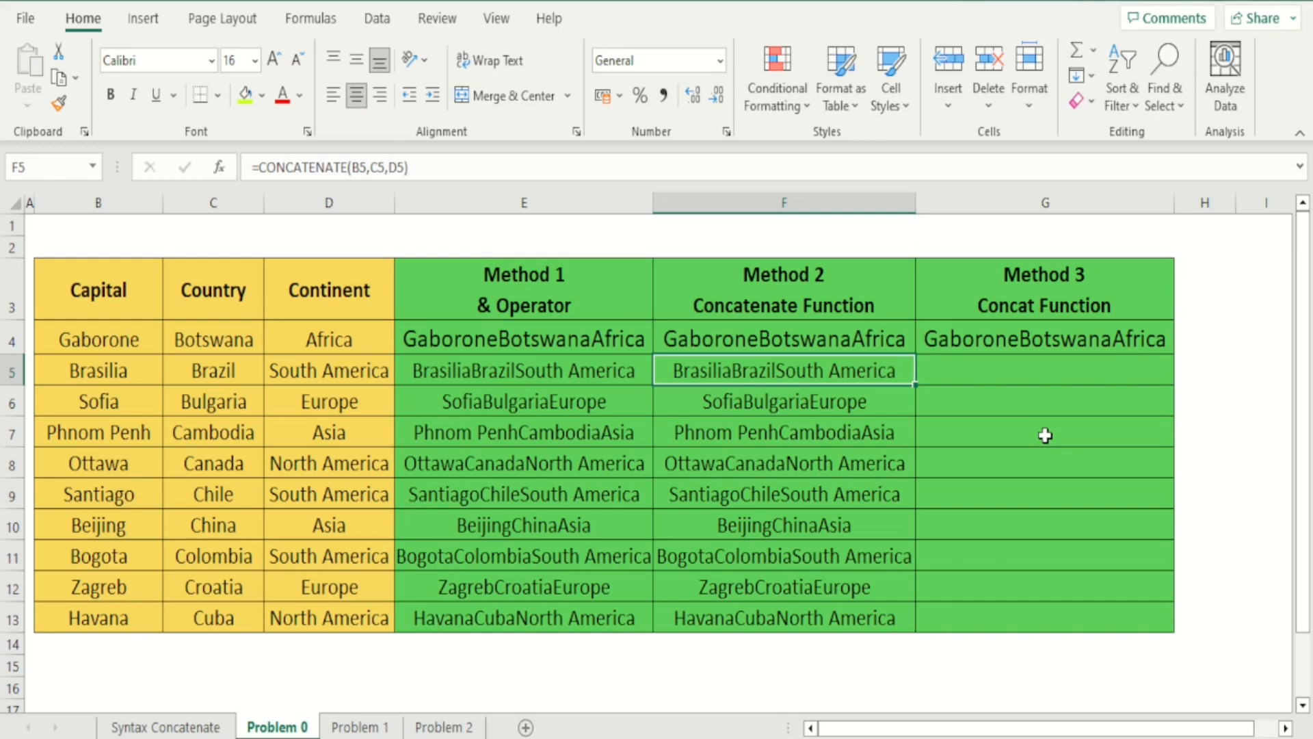
key("Left")
key("Left")
key("Left")
key("Left")
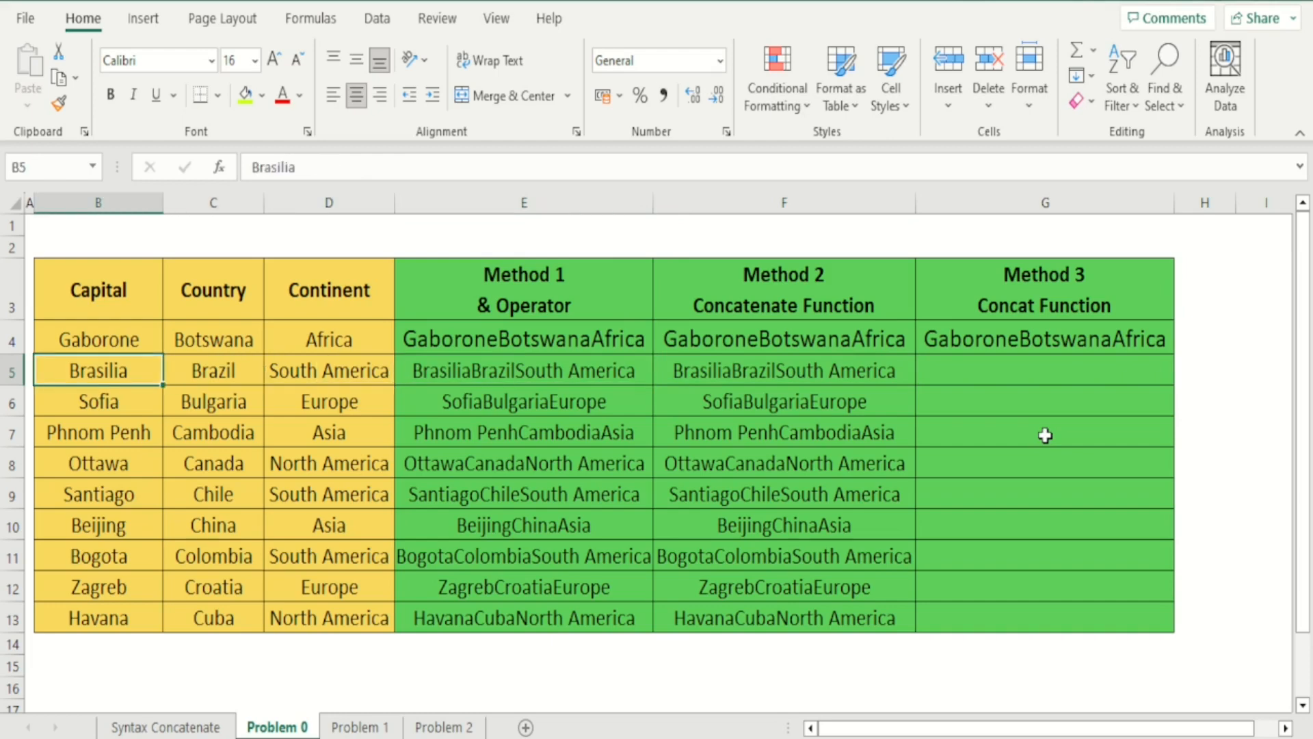
key("Right")
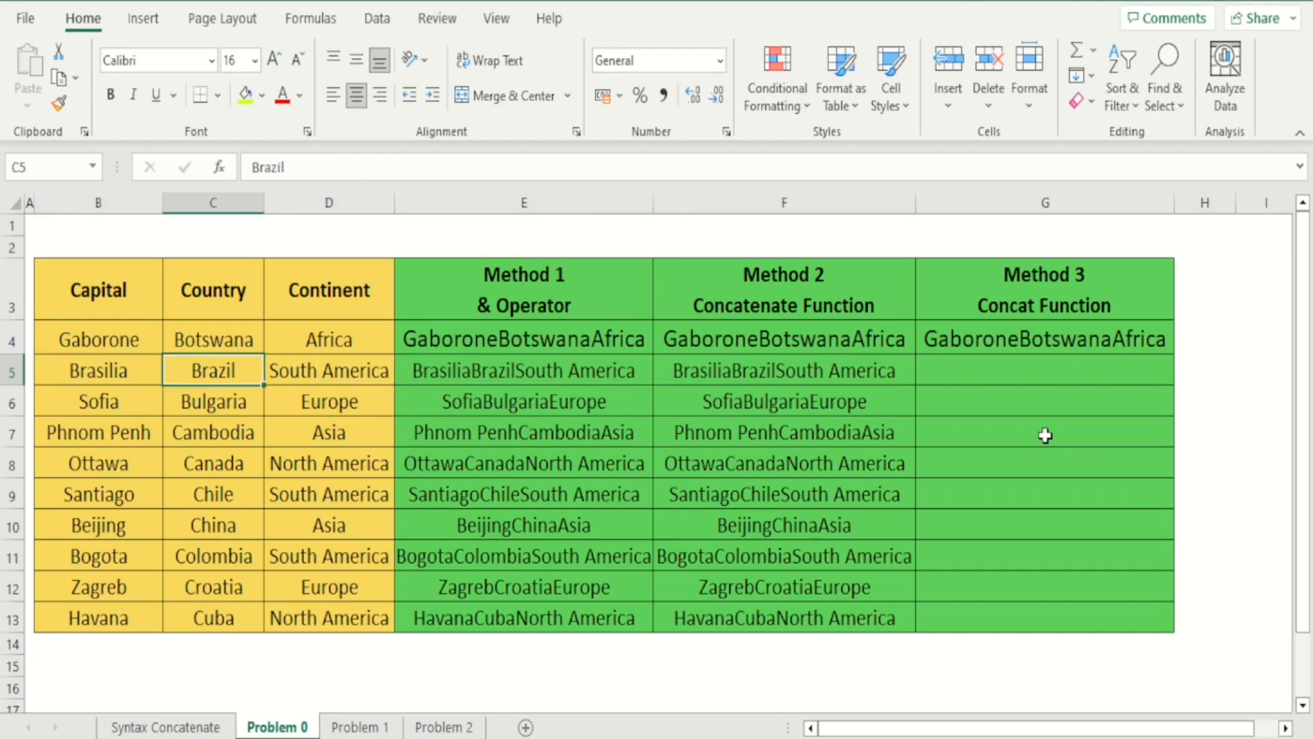
key("Right")
key("Left")
key("Left")
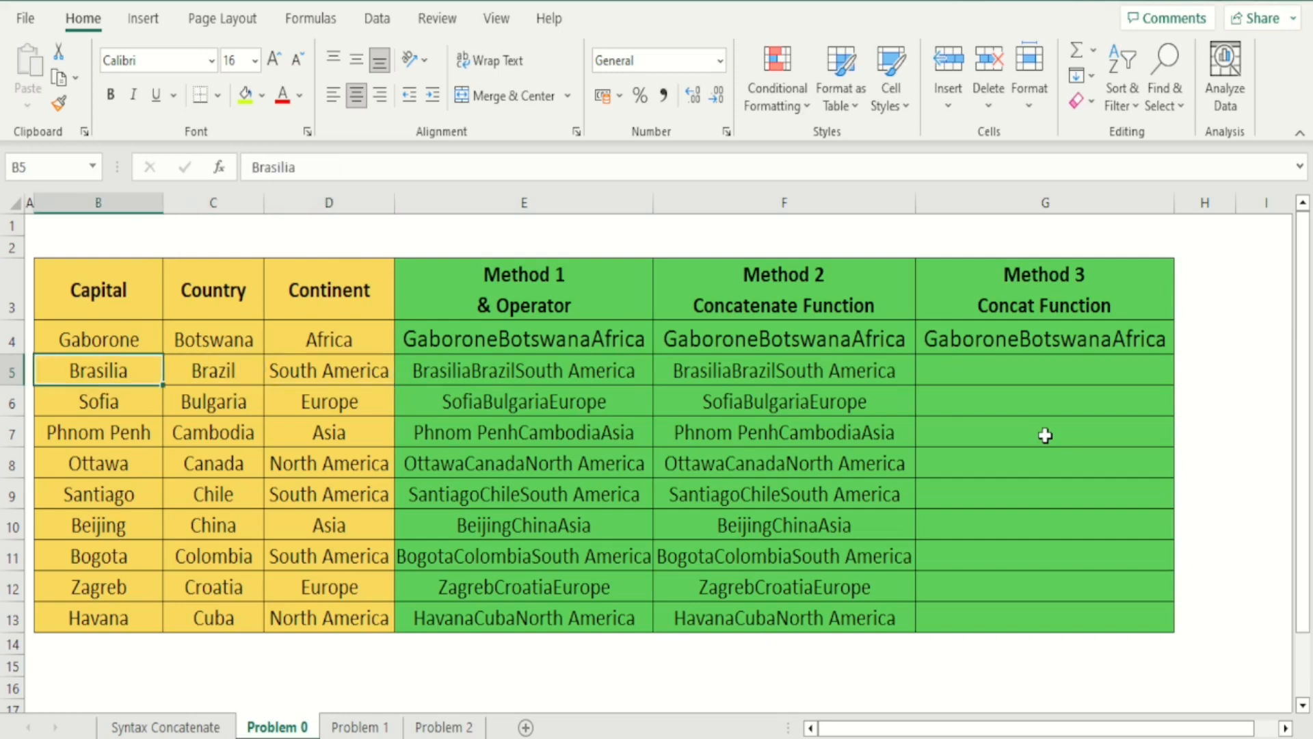
key("Right")
key("Right")
key("Left")
key("shift+Right")
key("shift+Right")
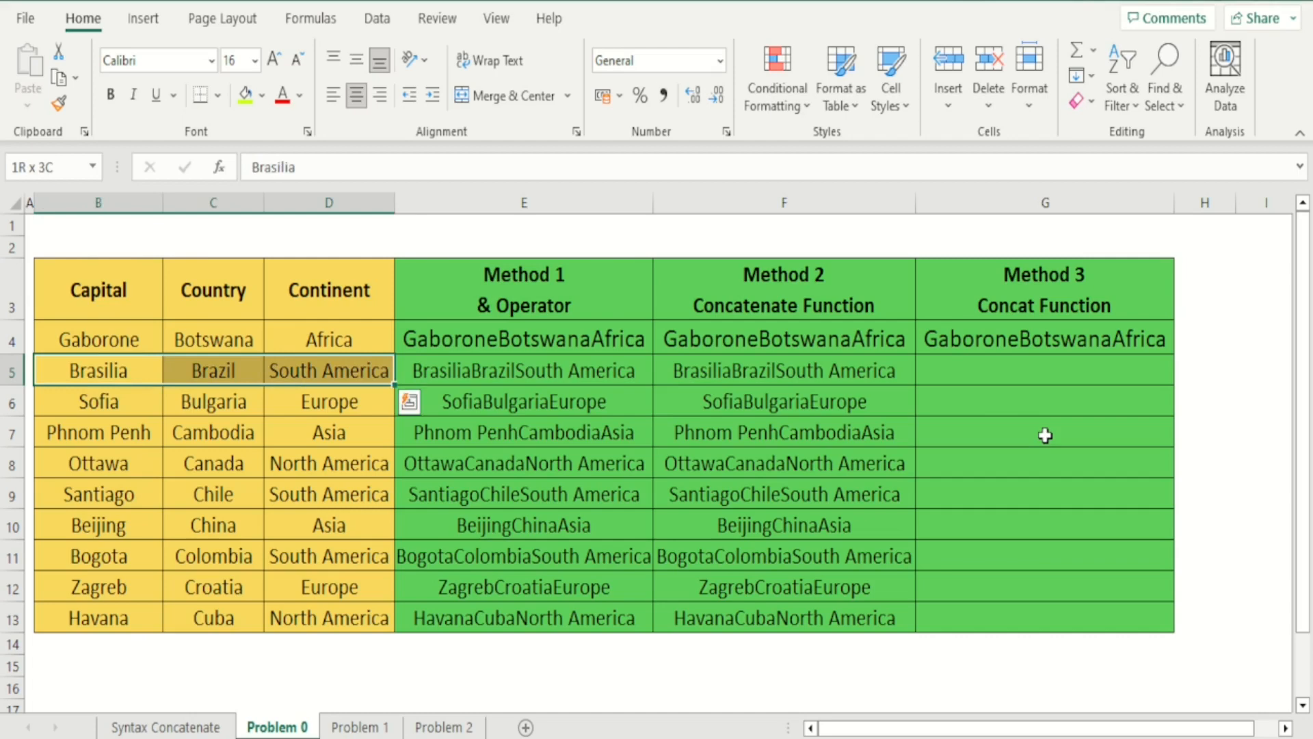
Join the row 5 capital, country and continent in G5 by entering =CONCAT(B5:D5) under Method 3.
key("Right")
key("Right")
key("Right")
key("Right")
key("Right")
key("Left")
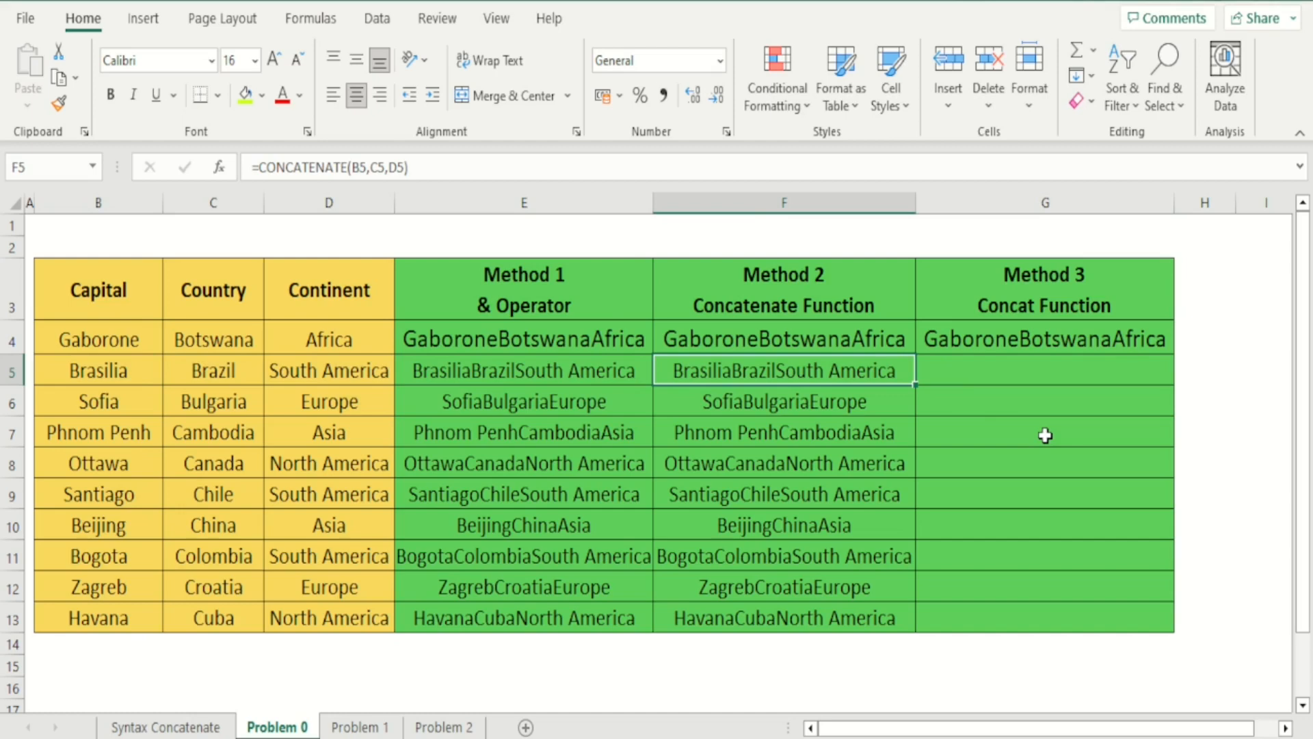
key("Right")
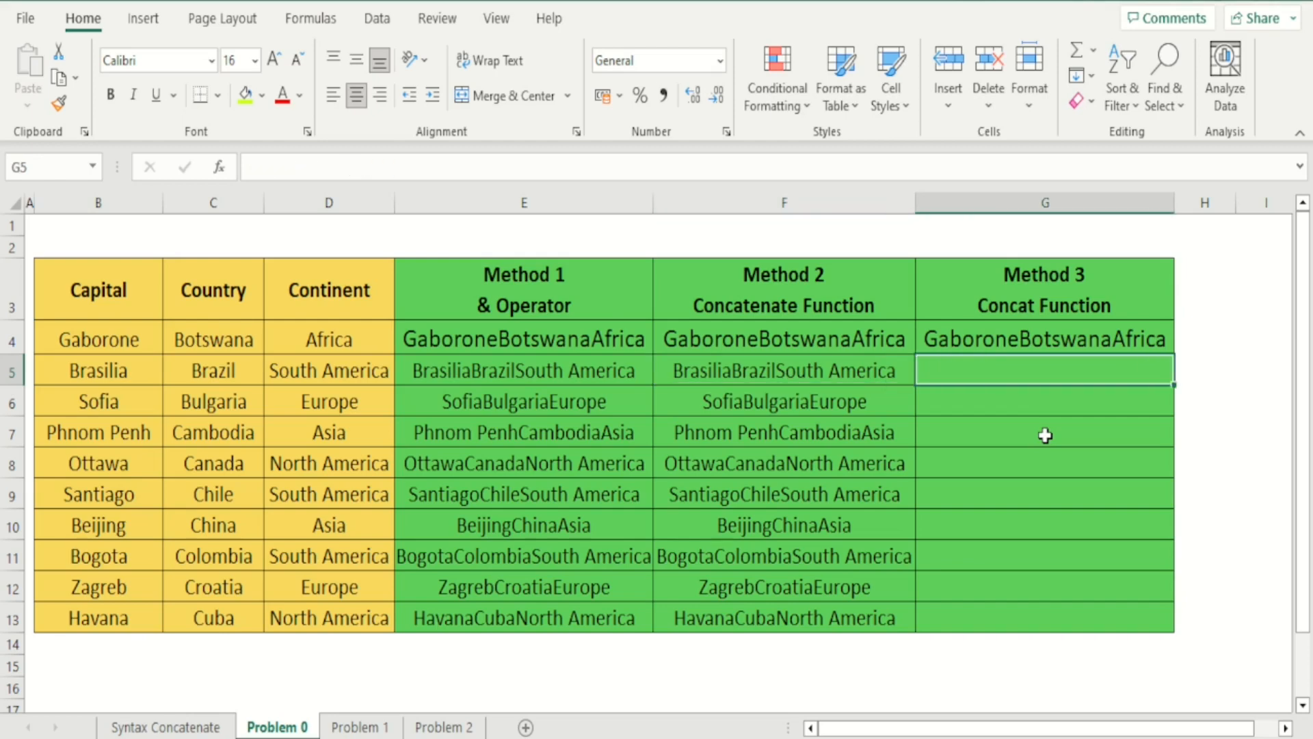
type("=")
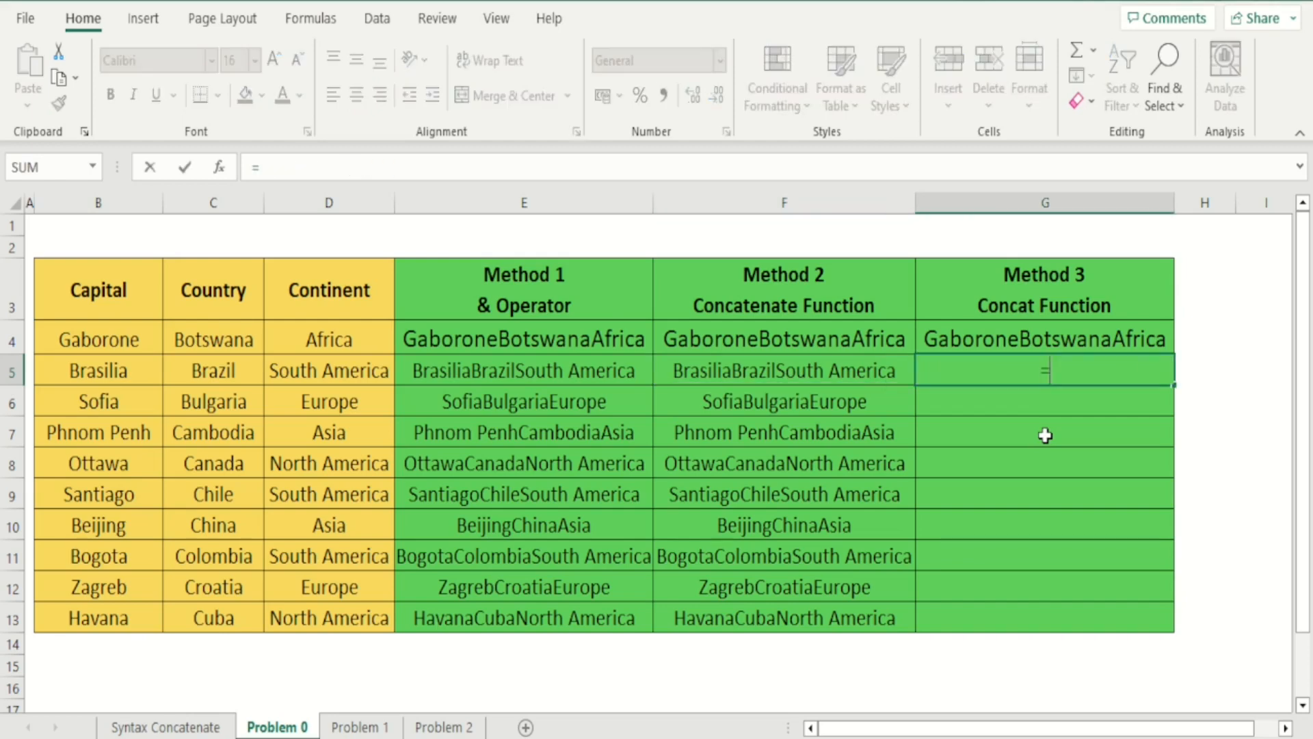
type("concaet")
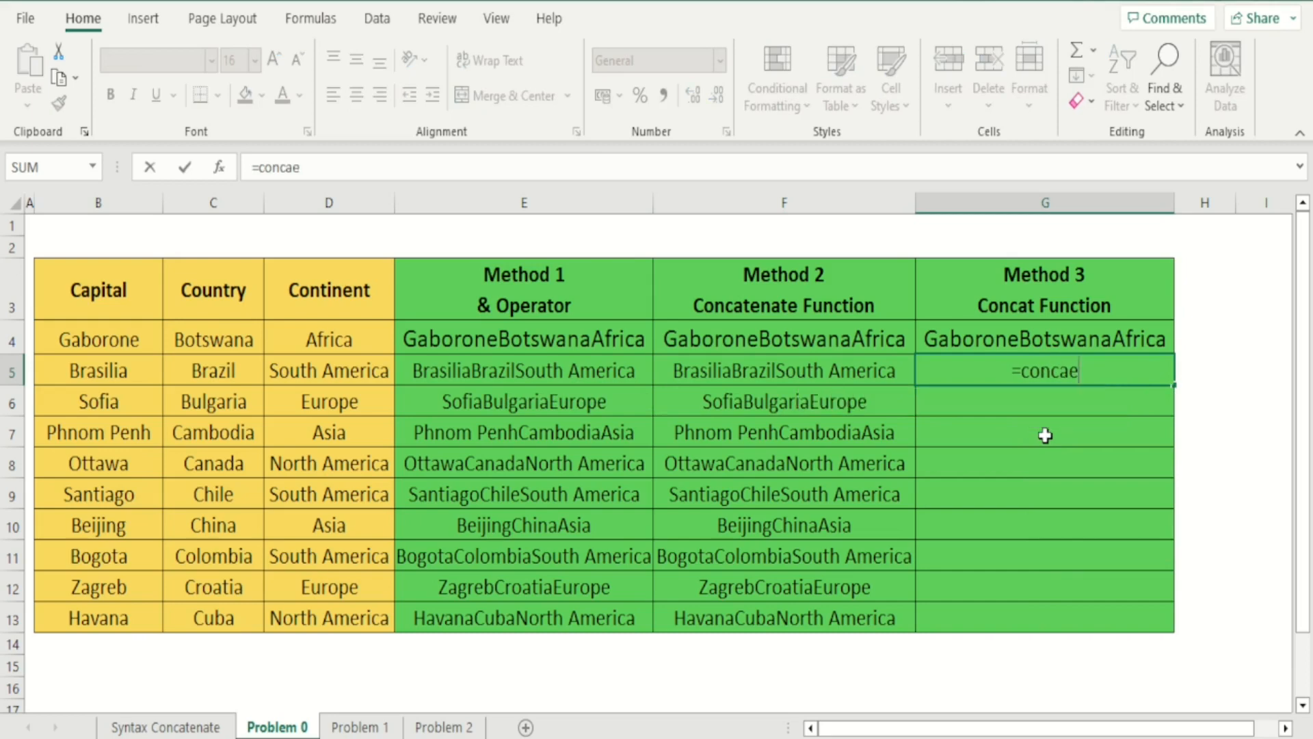
key("BackSpace")
key("BackSpace")
type("t")
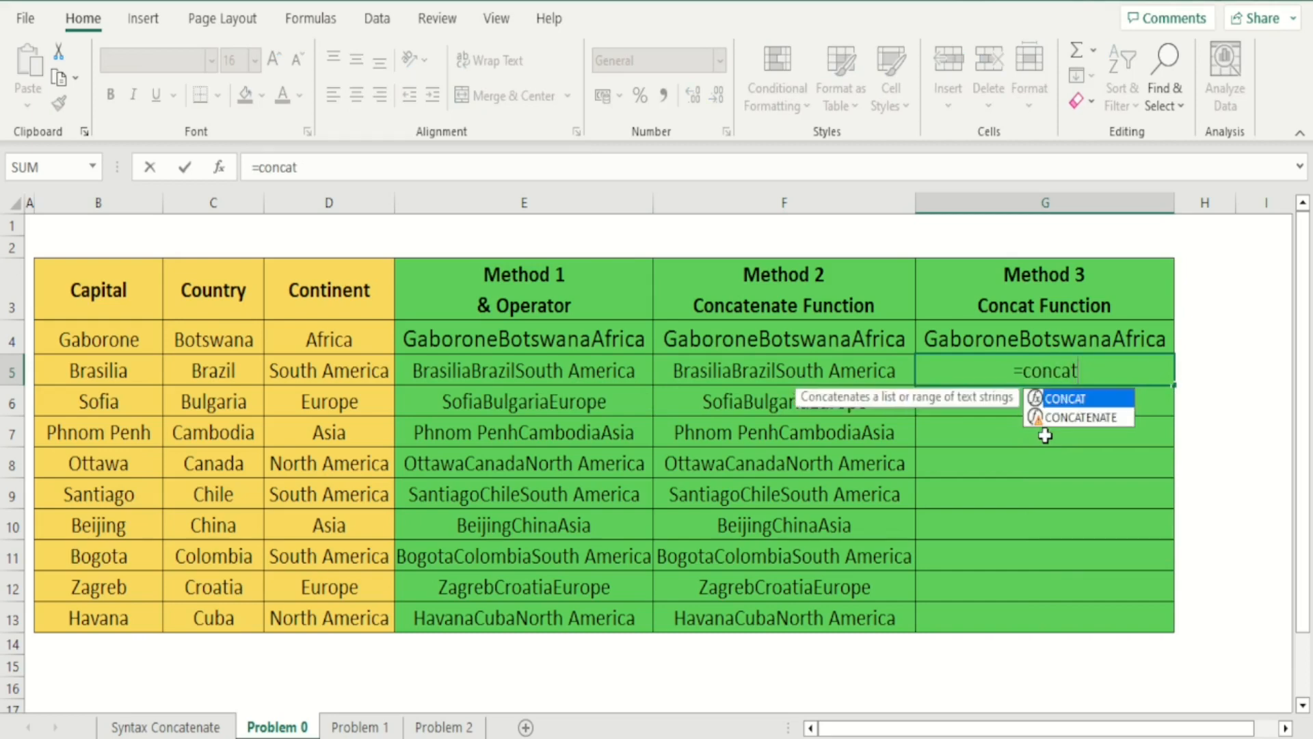
type("(")
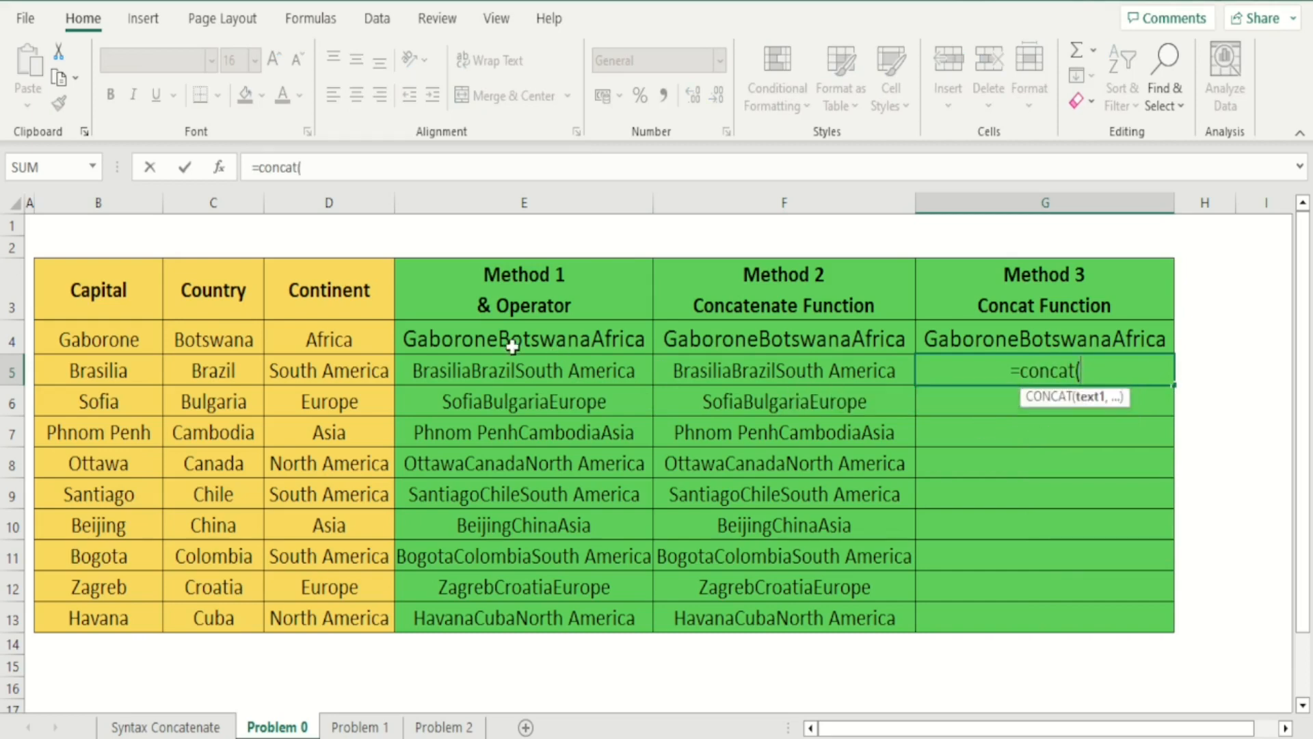
left_click_drag(141, 372, 290, 367)
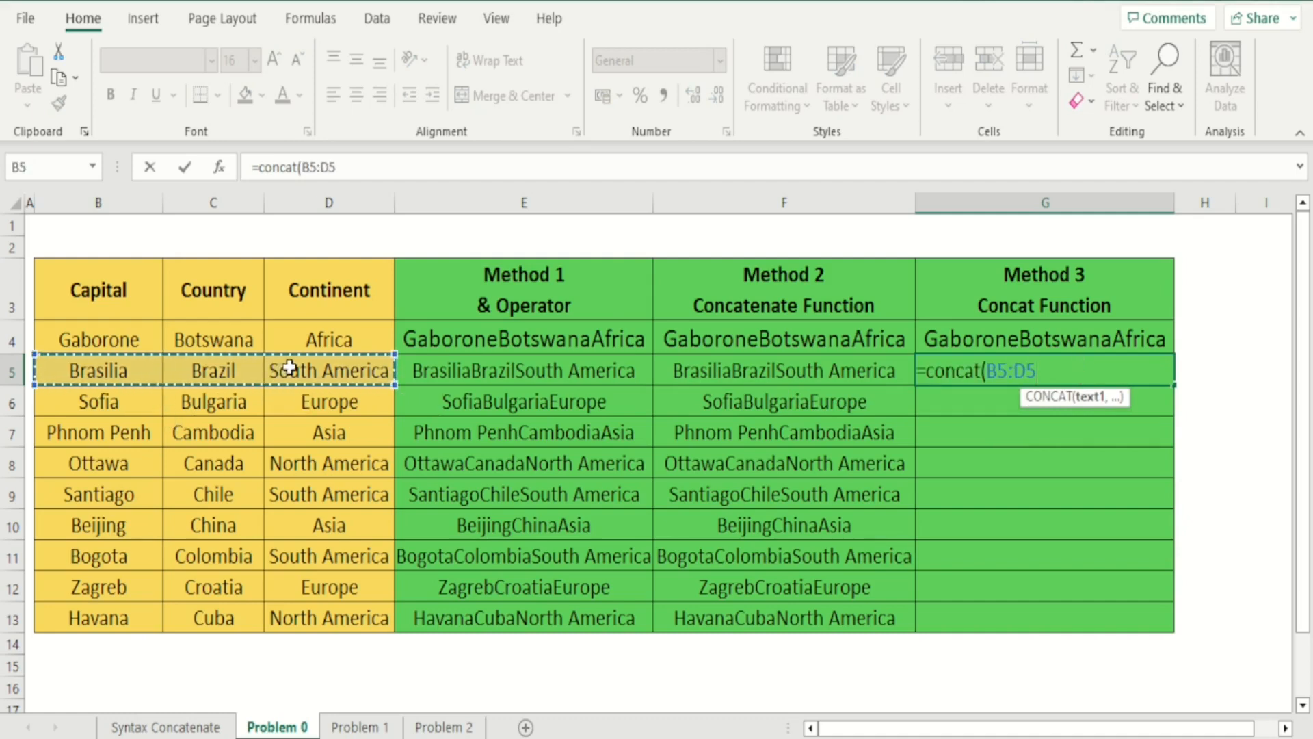
type(")")
key("Return")
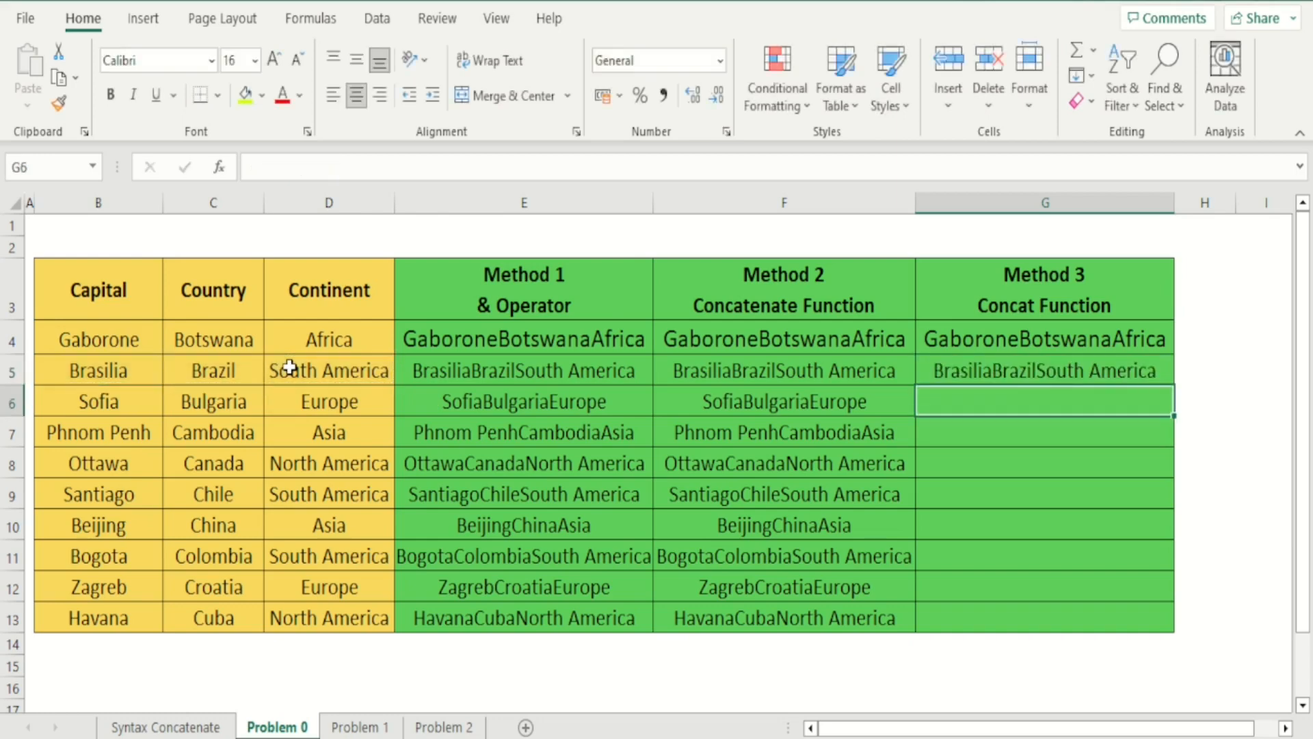
Enter =CONCAT(B6:D6) in G6 and fill the formula down through G13.
key("Down")
key("Down")
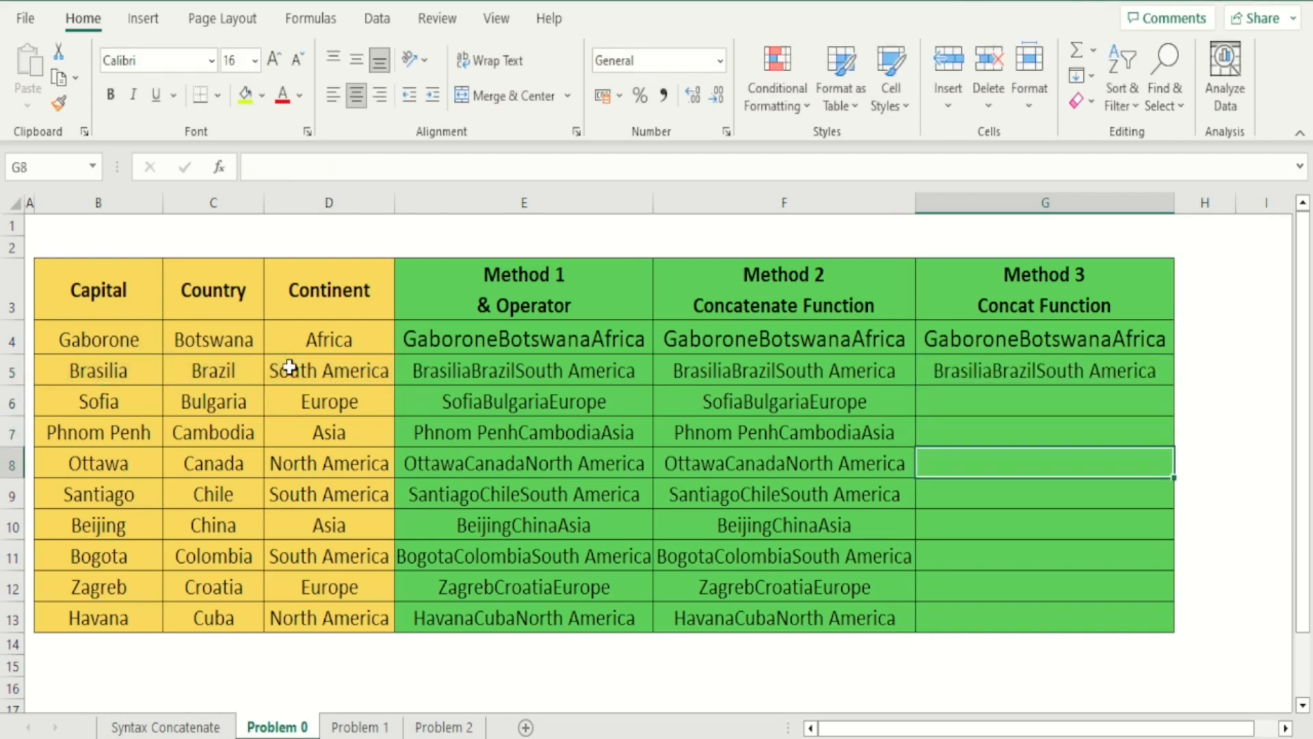
key("Up")
key("Up")
key("Up")
key("Up")
key("Down")
key("Down")
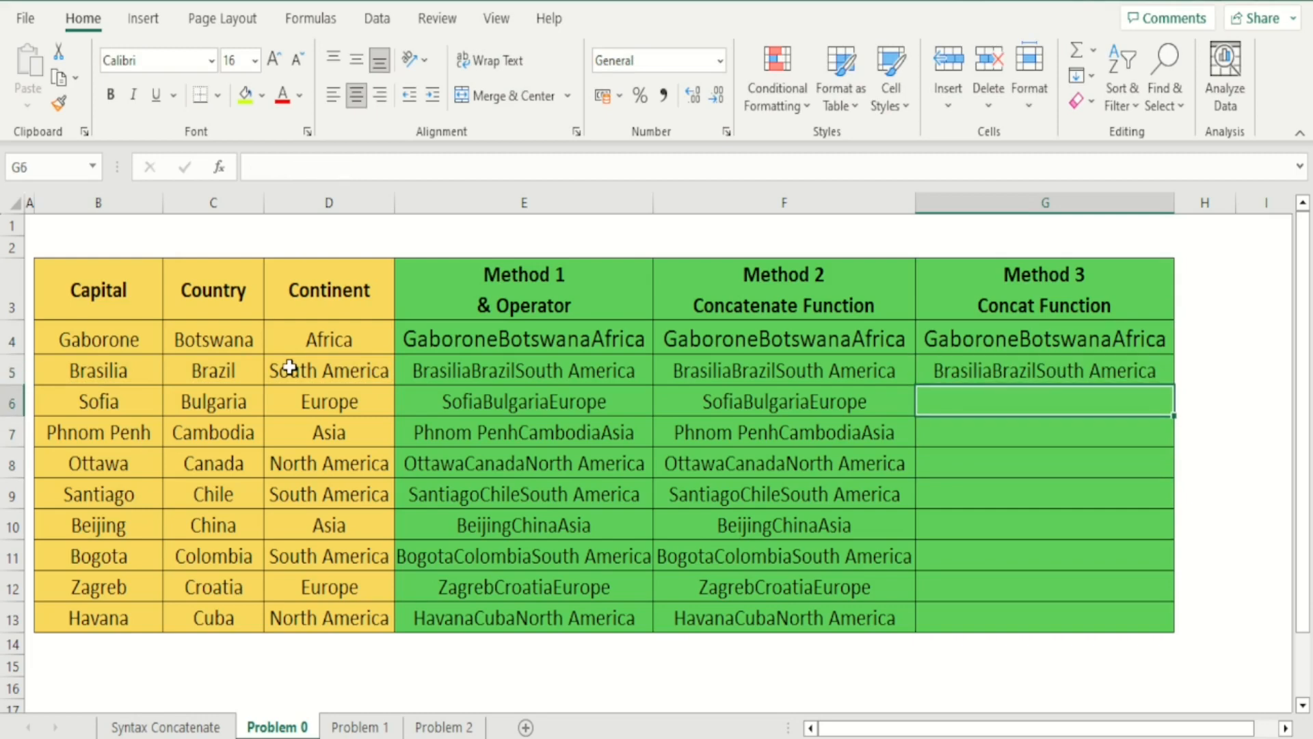
type("=concat(")
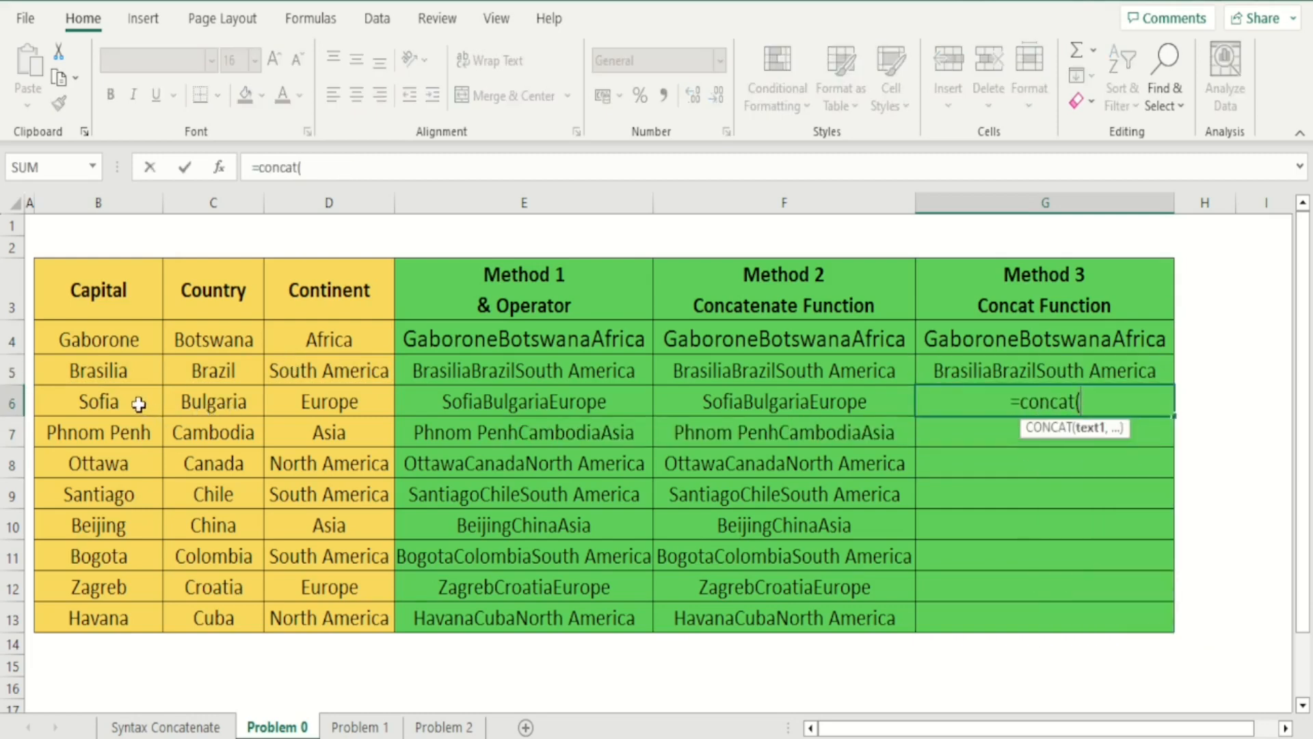
left_click_drag(137, 401, 322, 394)
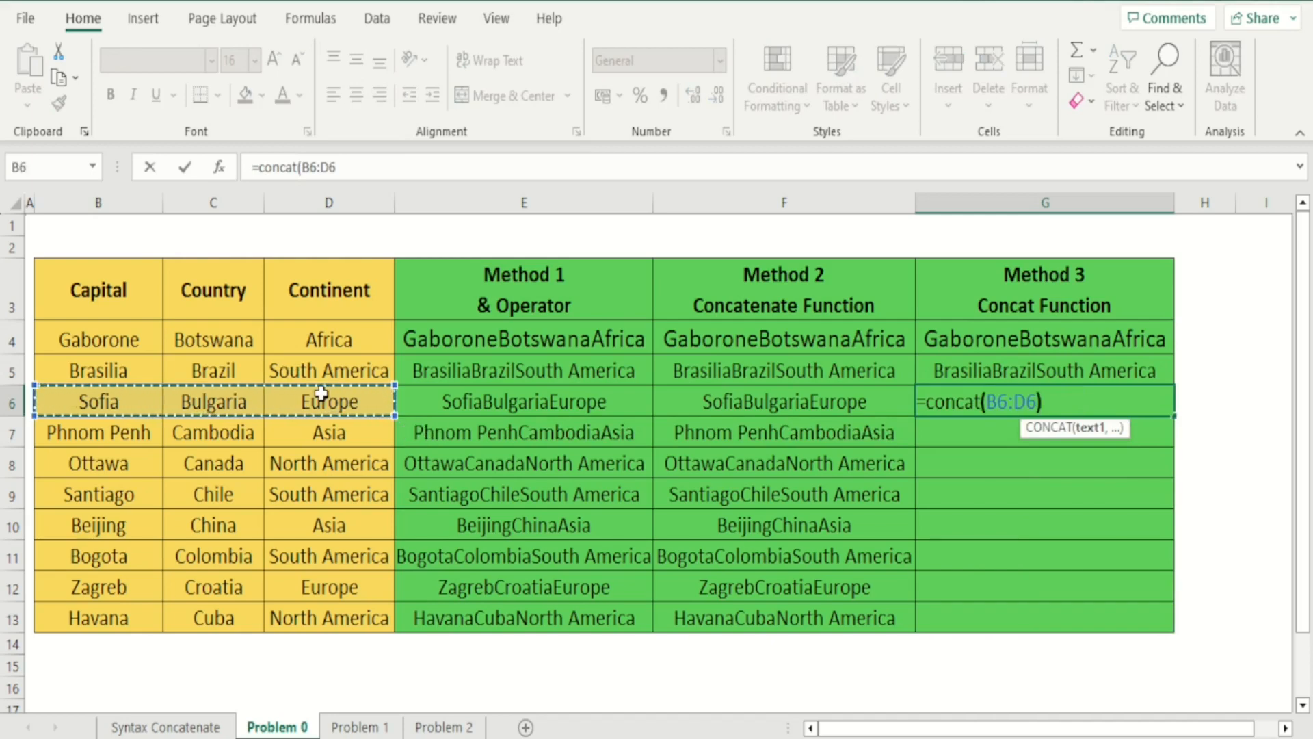
key("Return")
key("Up")
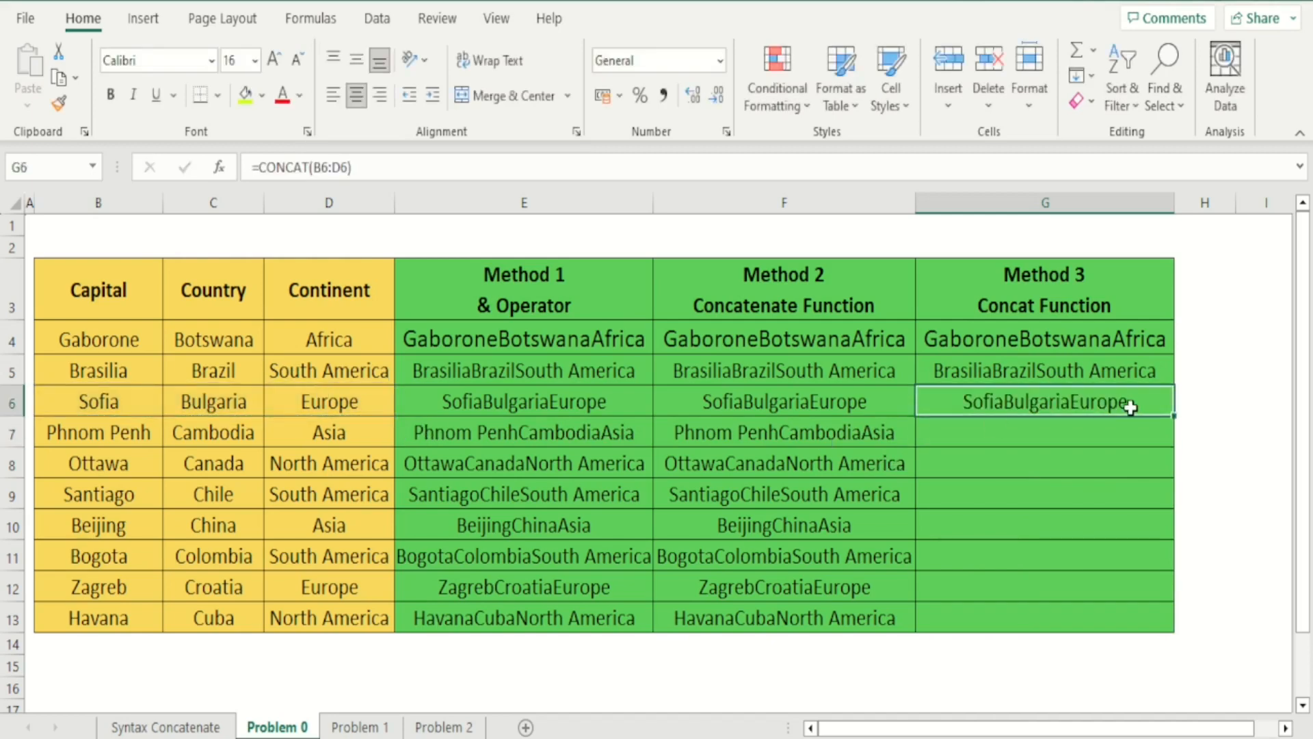
left_click_drag(1176, 418, 1173, 637)
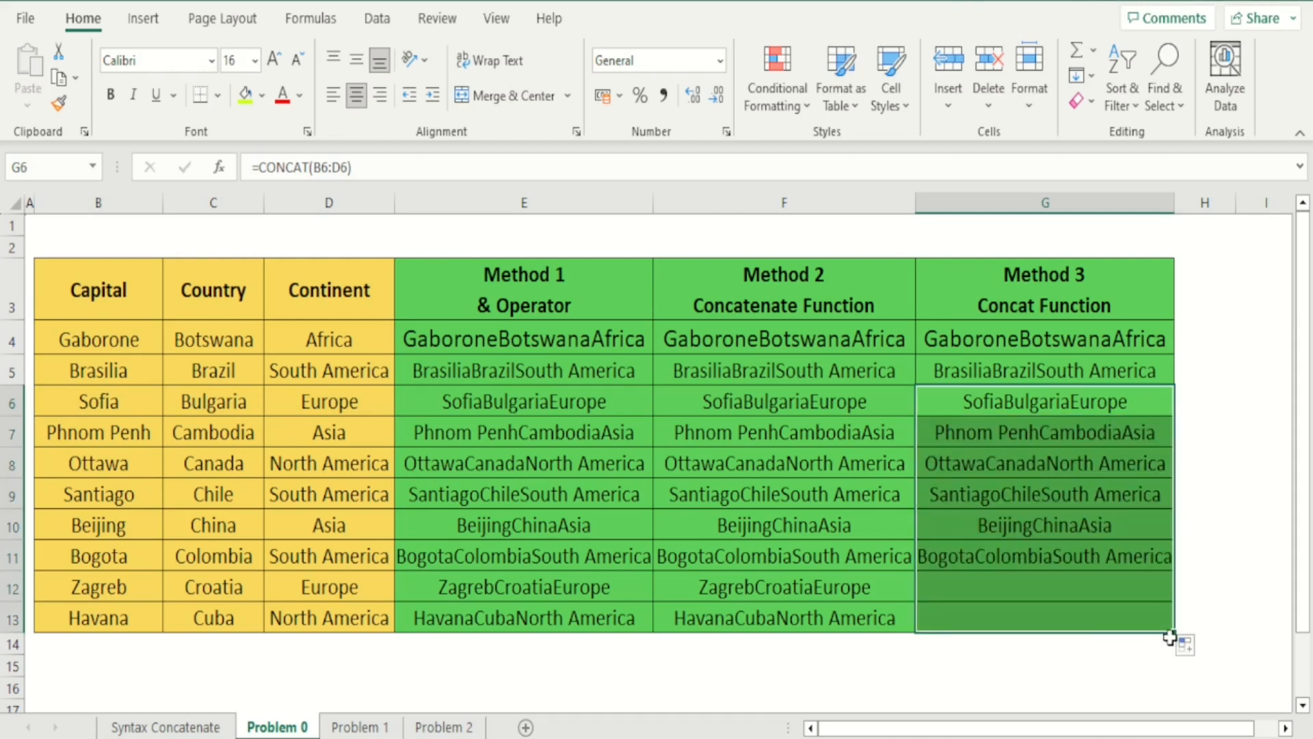
left_click(1034, 654)
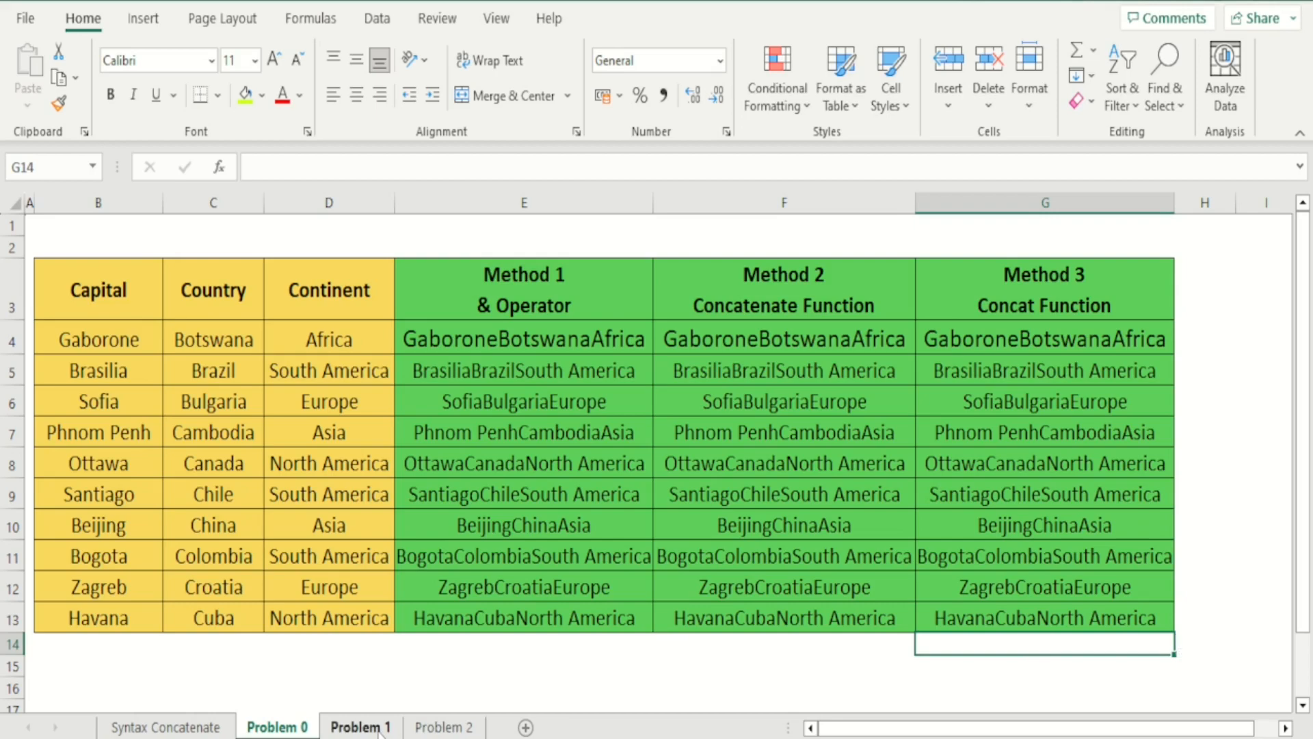
left_click(361, 727)
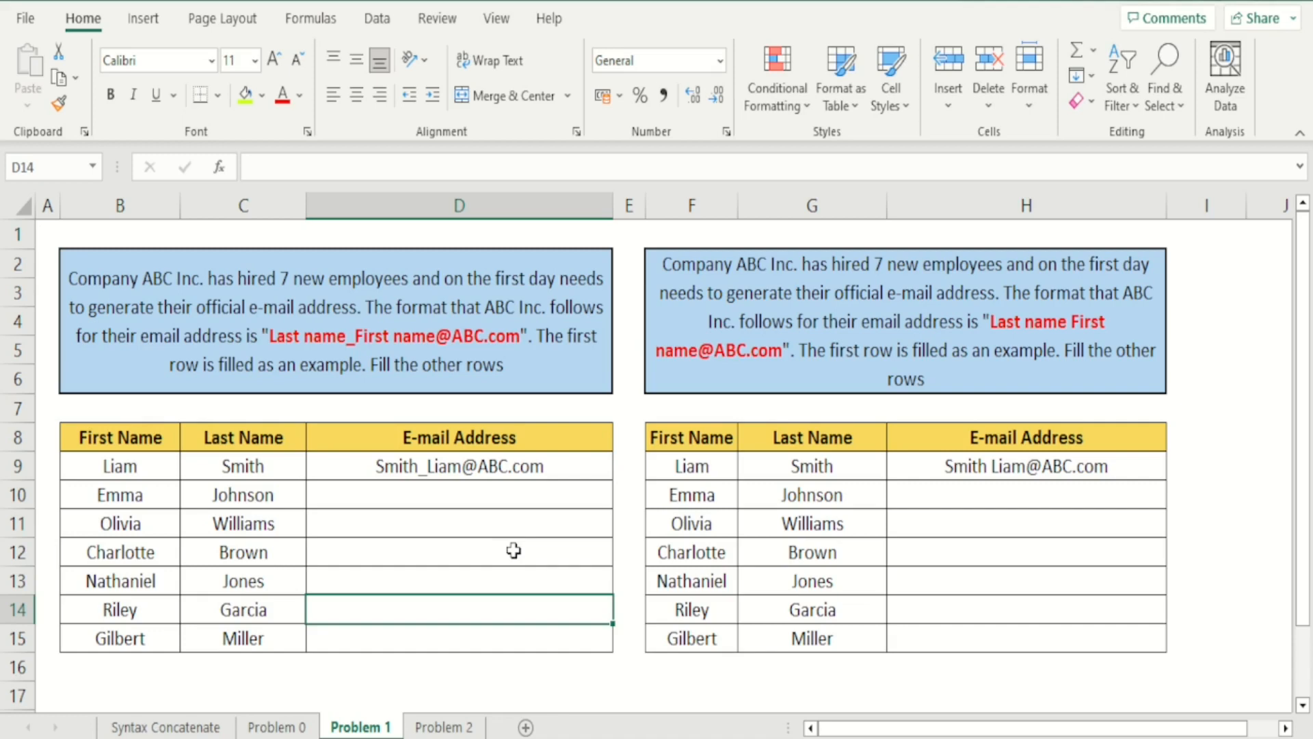
left_click(171, 473)
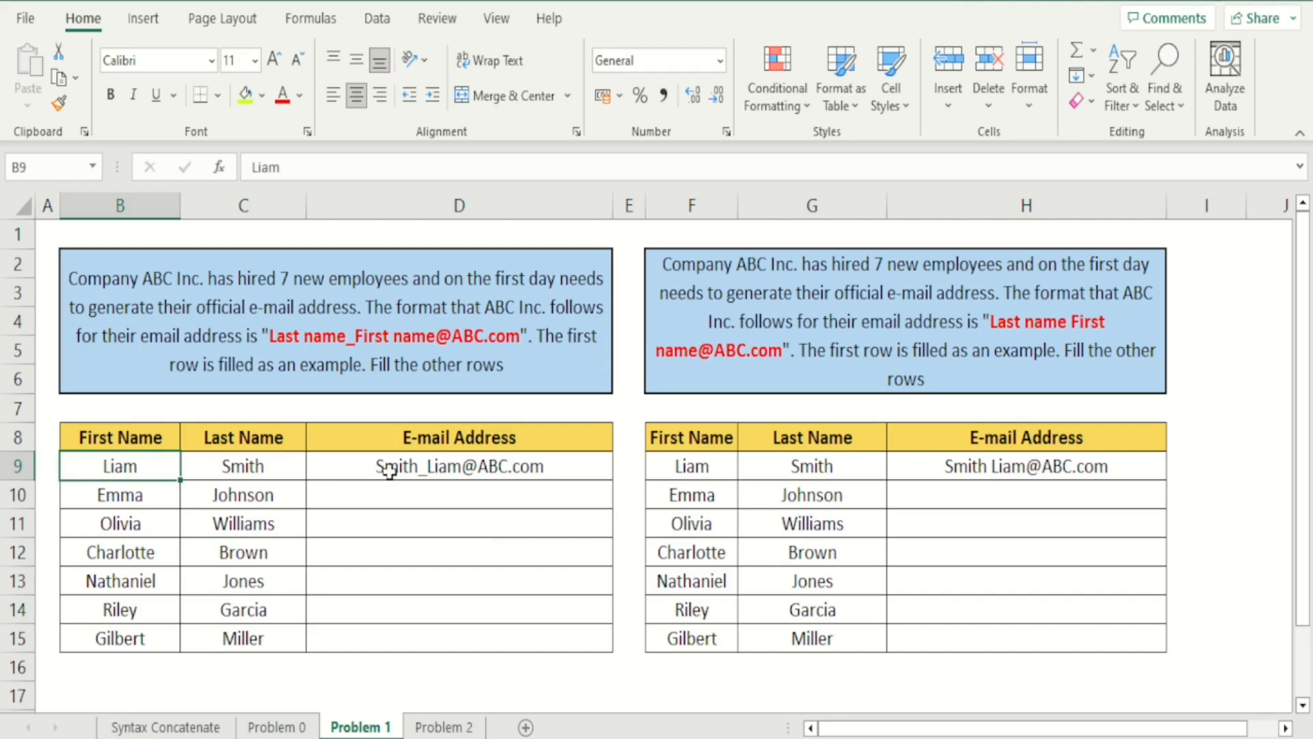
left_click(486, 493)
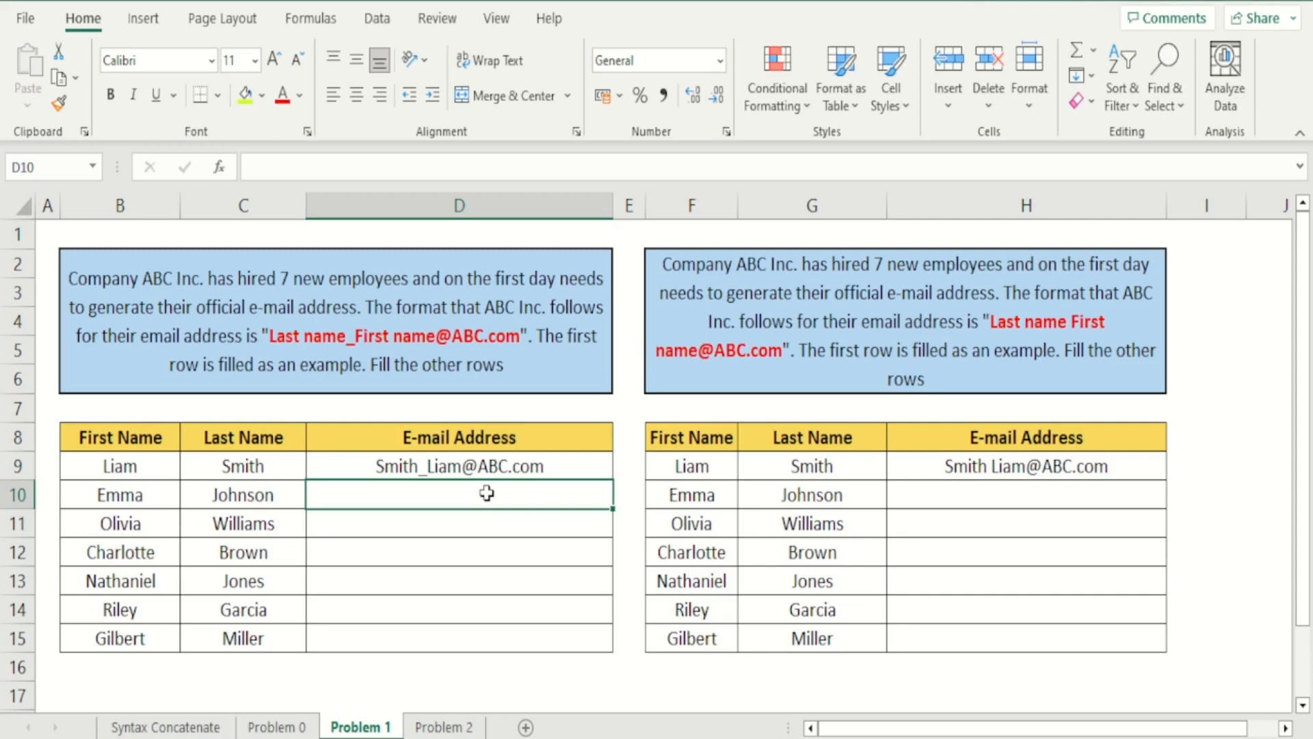
type("=")
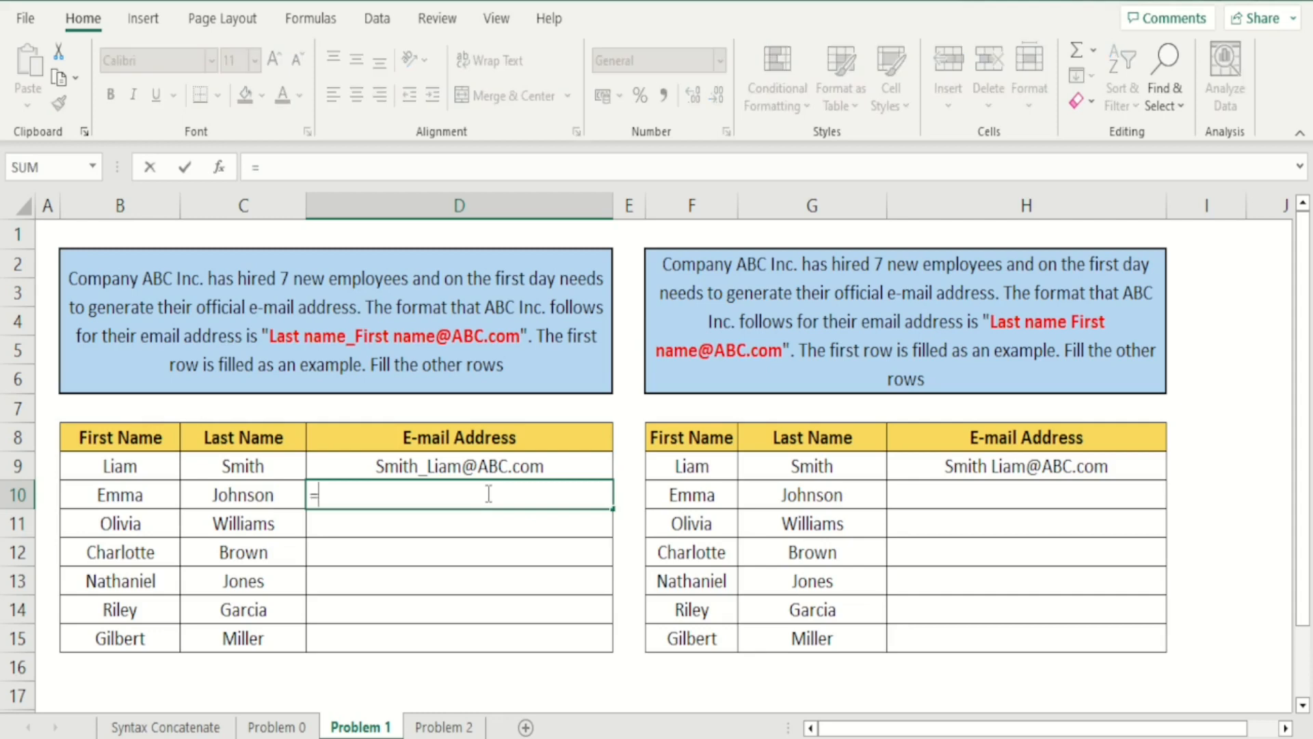
left_click(276, 495)
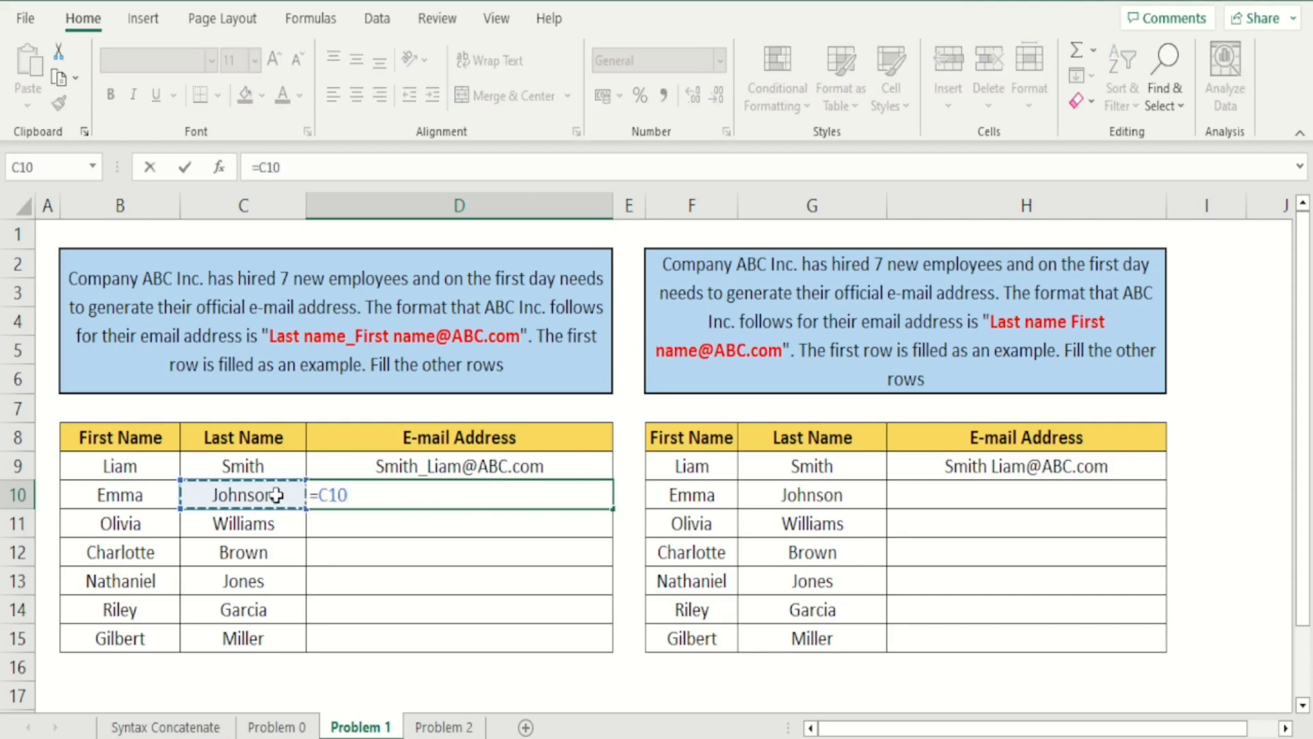
type("&\"_")
type("\"&")
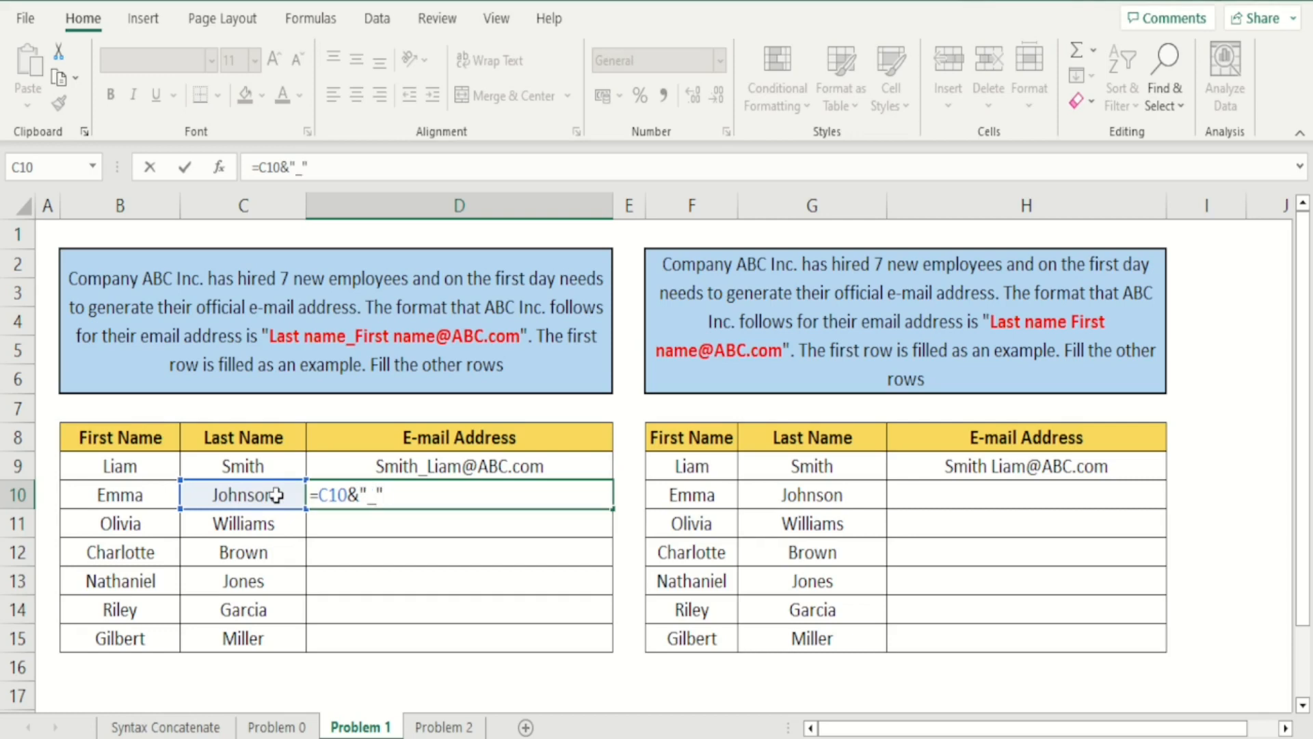
left_click(114, 498)
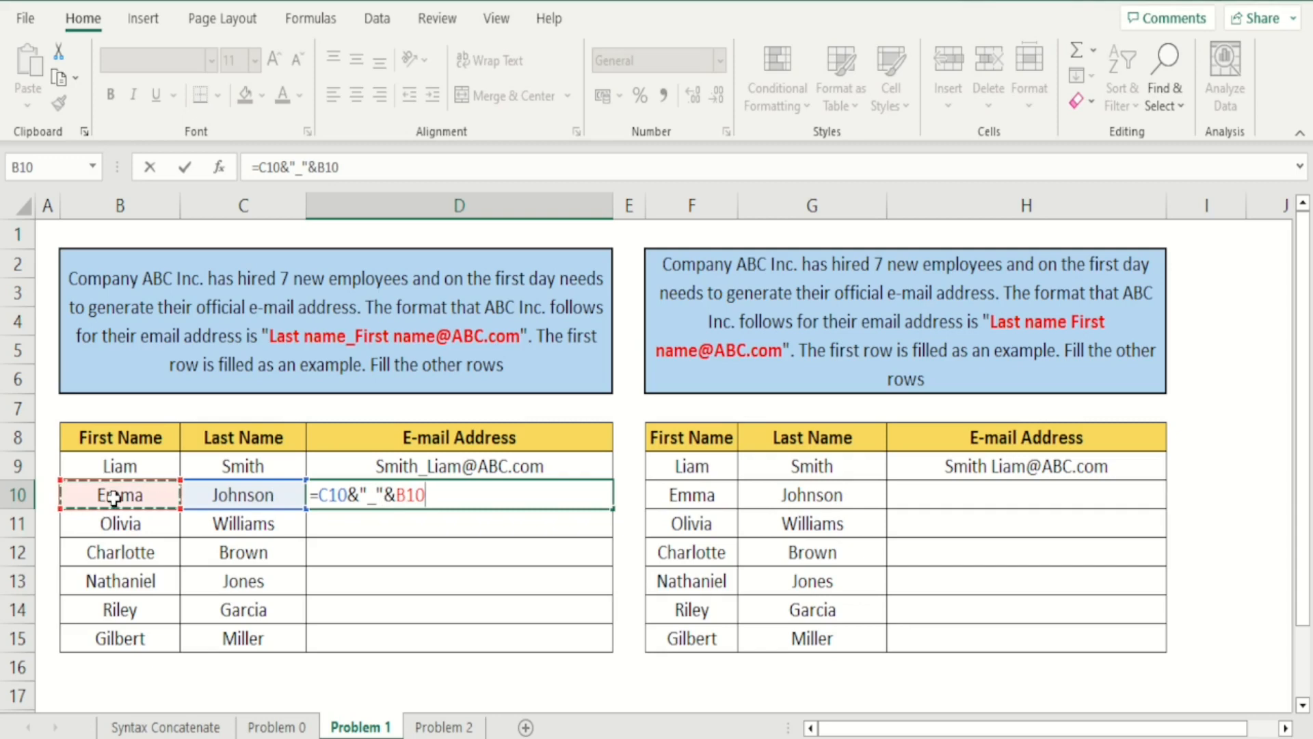
type("&\"")
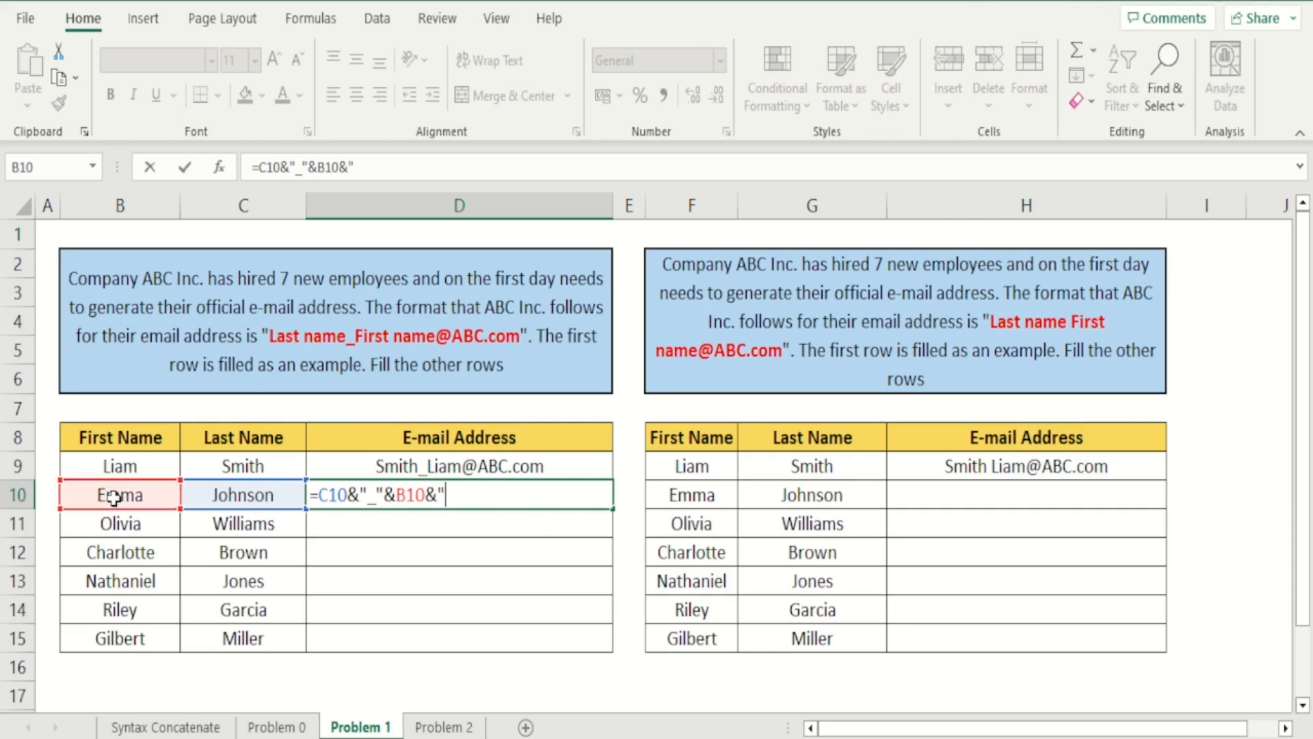
type("@ABC")
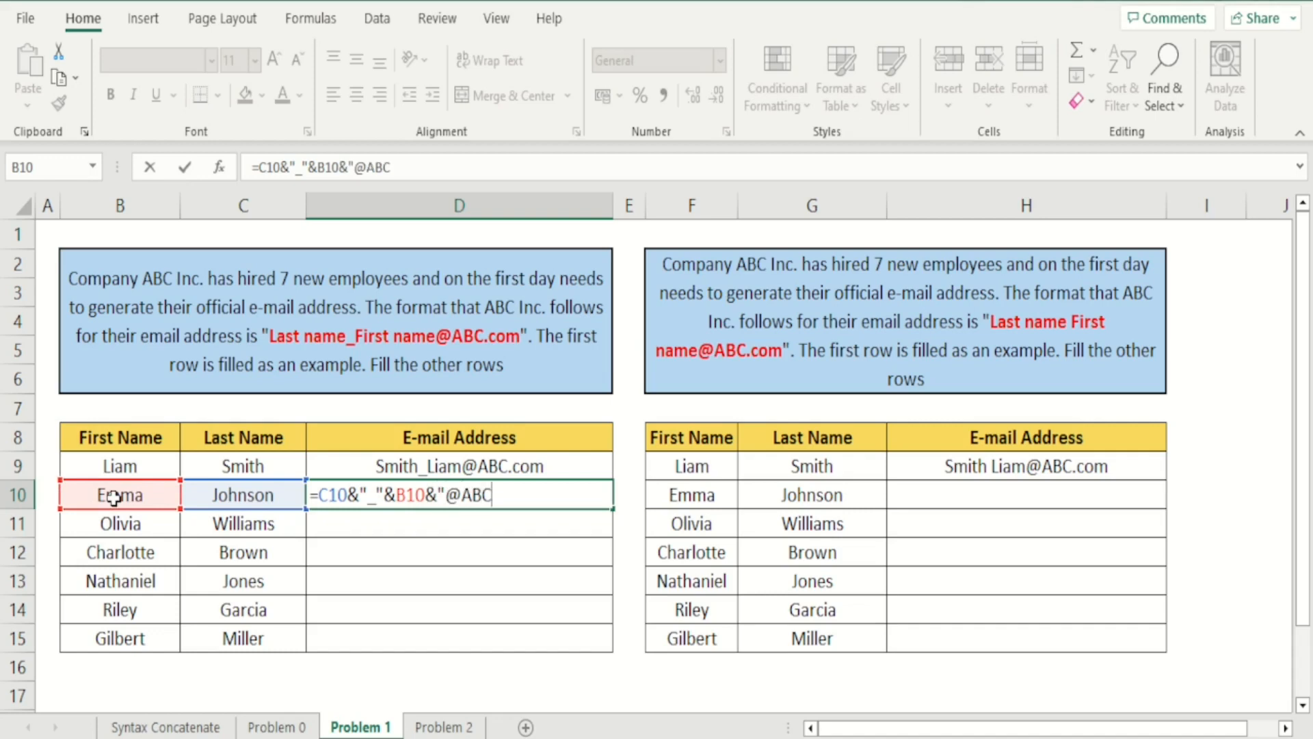
type(".com\"")
key("Return")
key("Up")
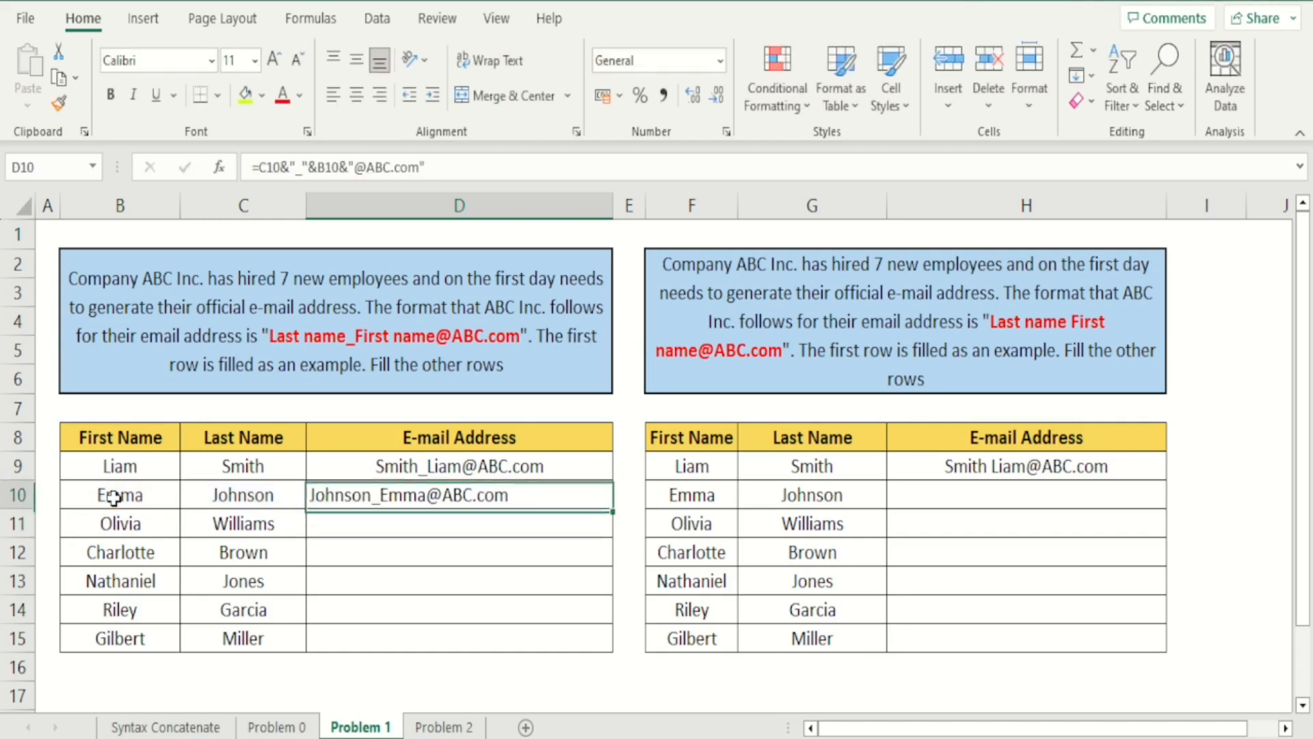
Center the e-mail address in D10 and fill its formula down through D15.
left_click(350, 96)
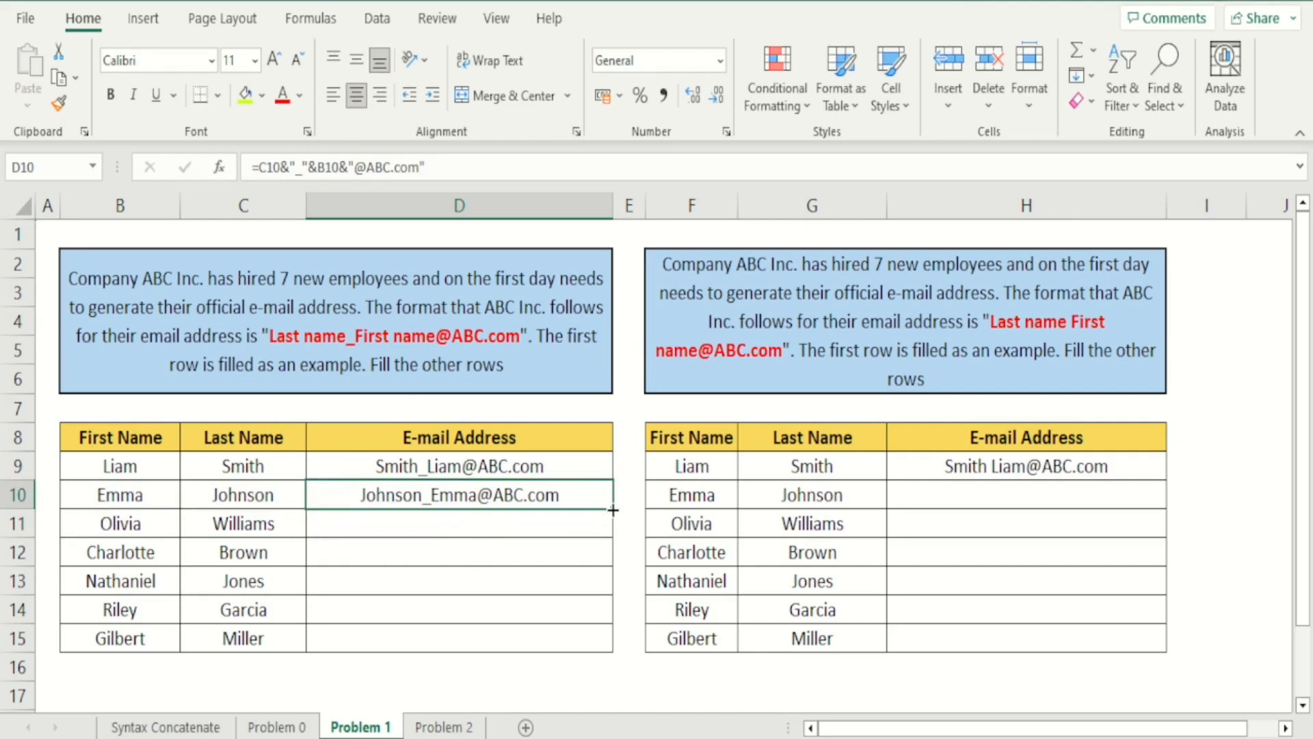
left_click_drag(615, 511, 614, 650)
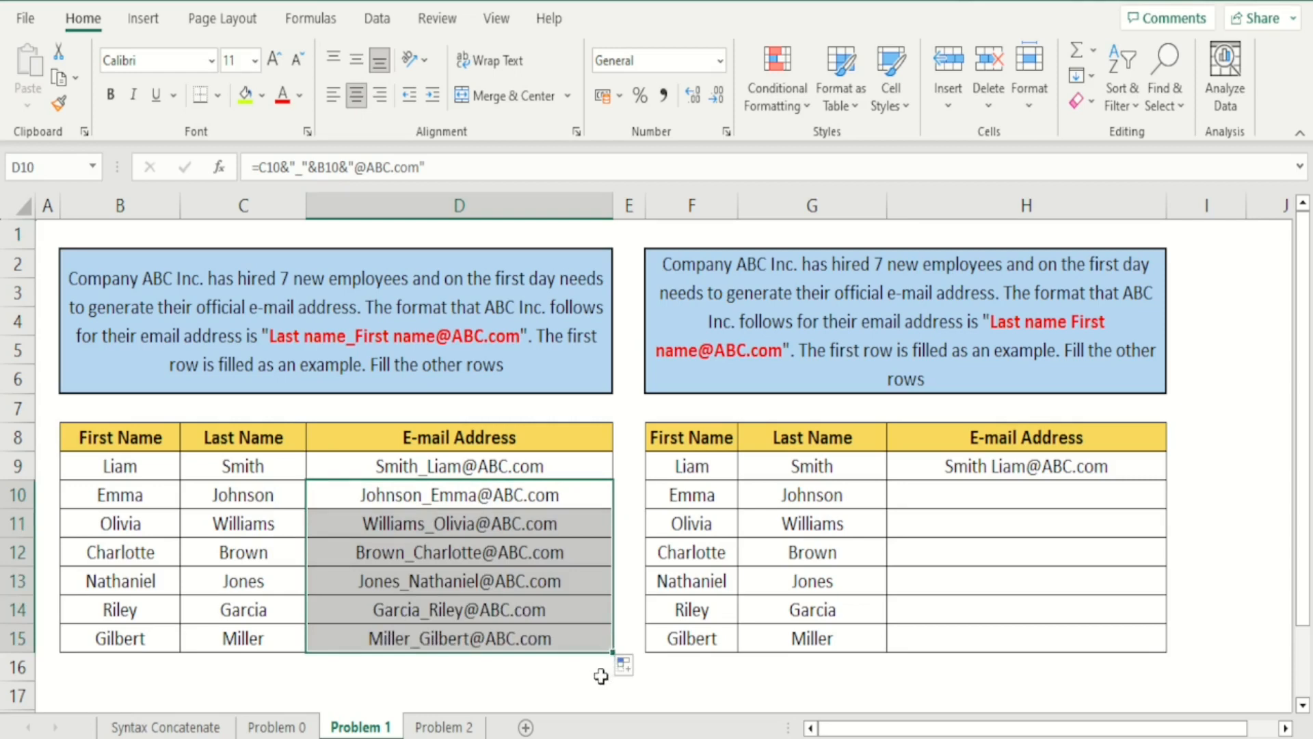
left_click(577, 691)
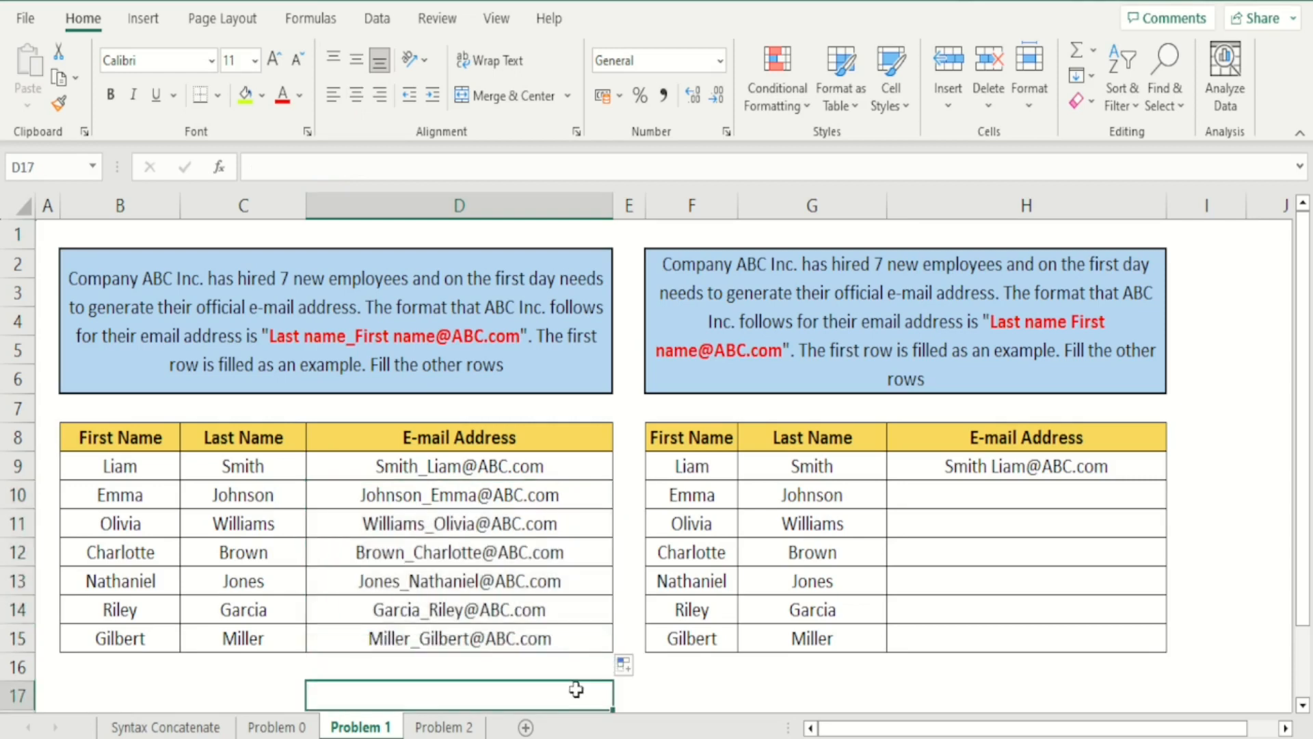
left_click(685, 685)
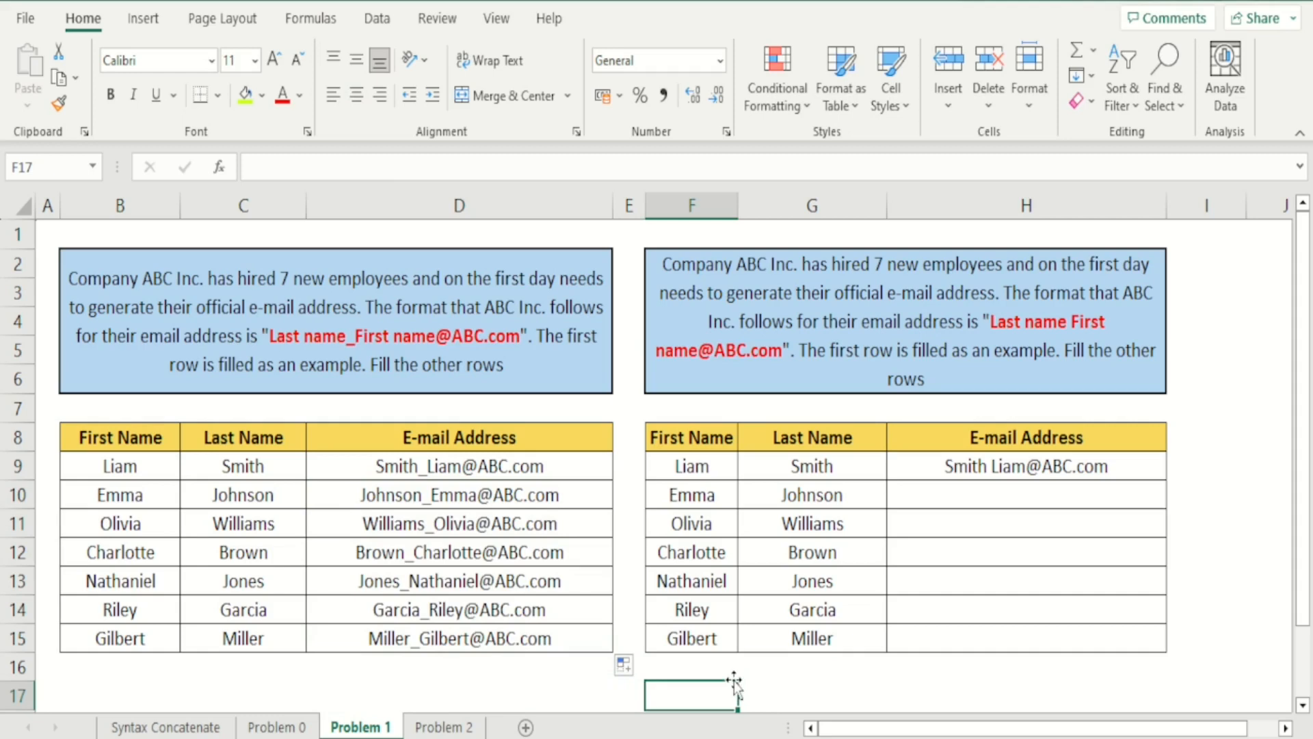
left_click(938, 494)
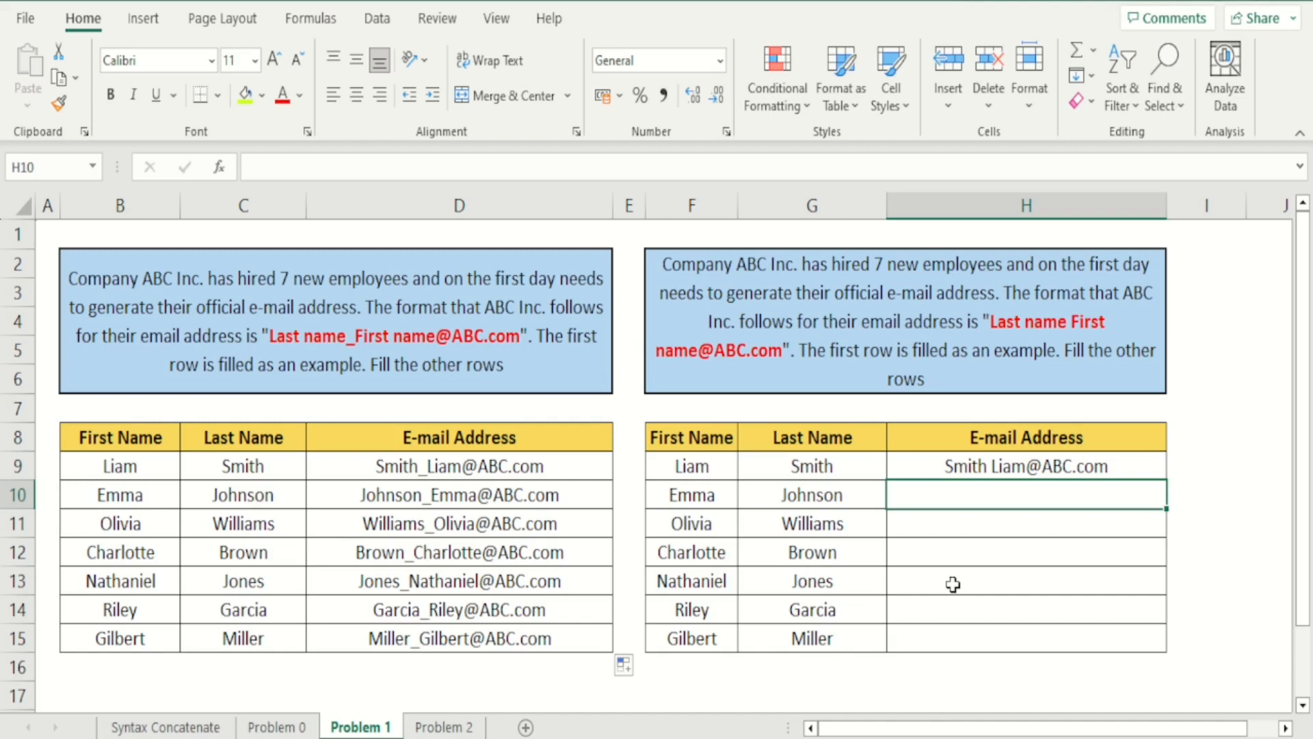
type("=")
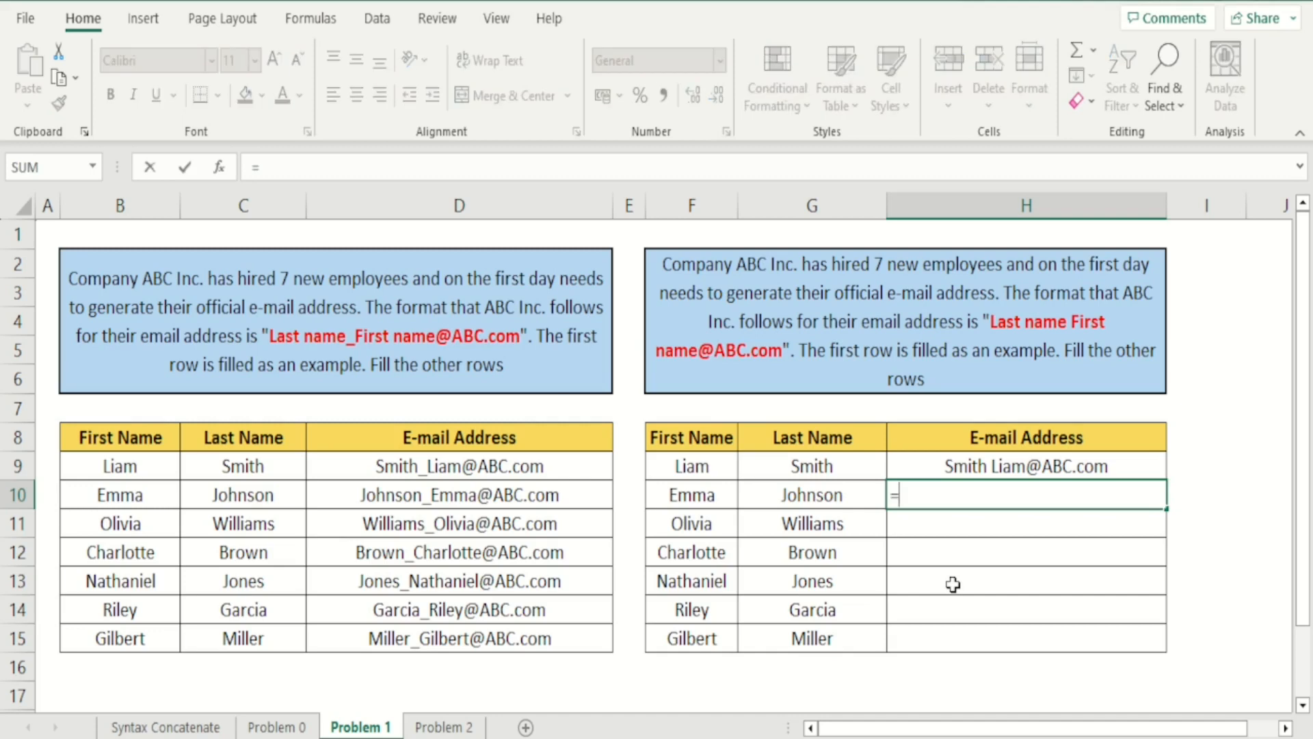
left_click(827, 497)
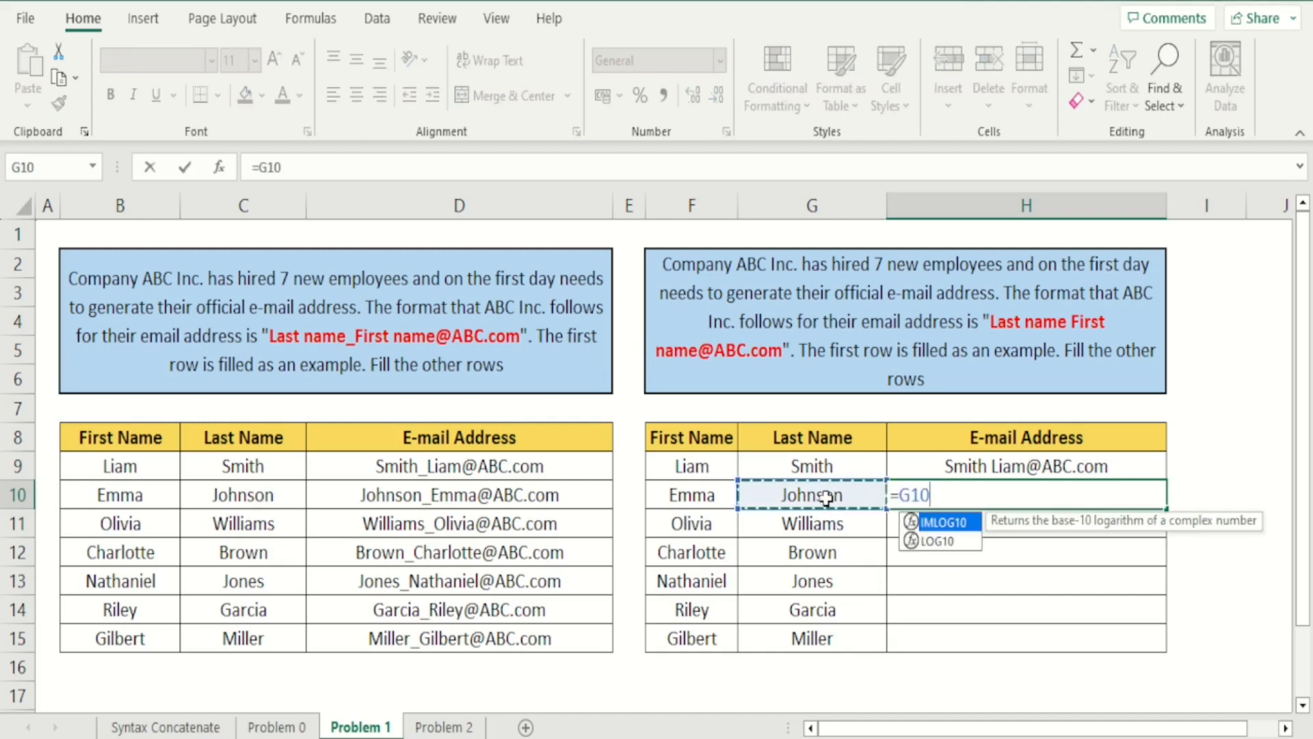
type("&\" \"")
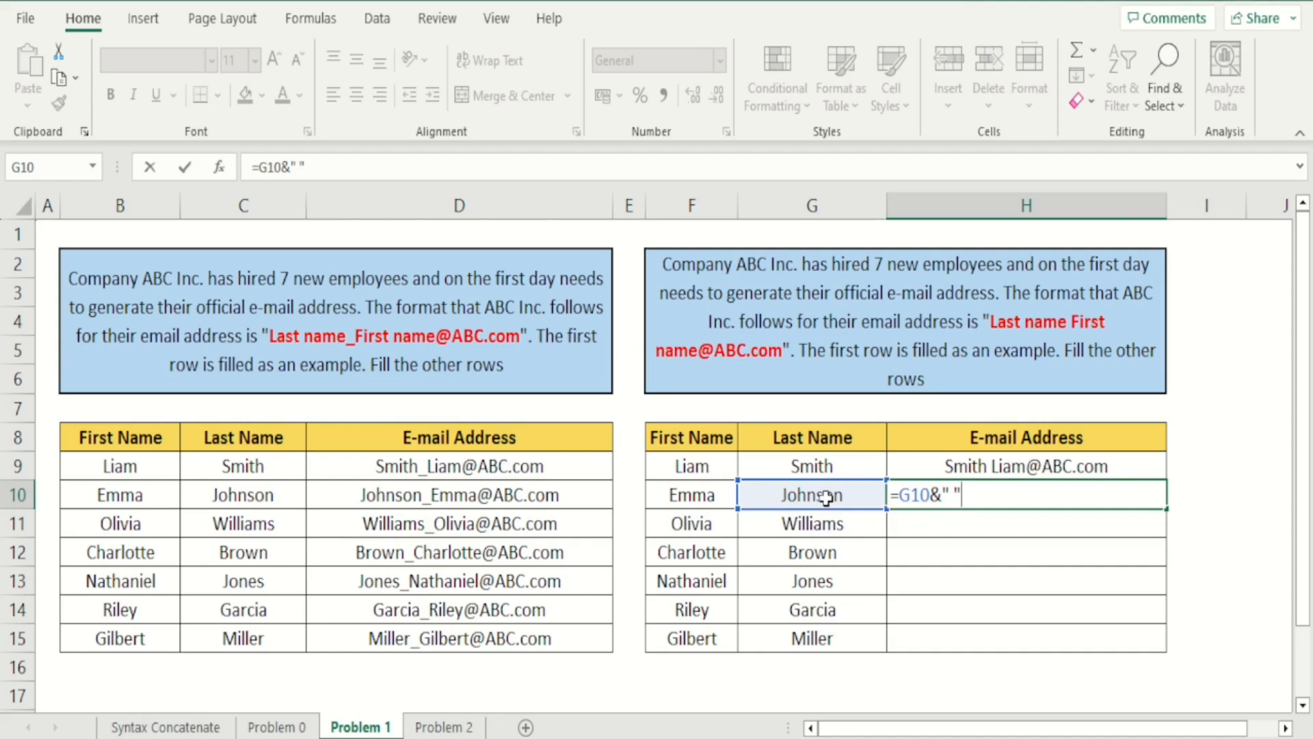
type("&")
left_click(718, 498)
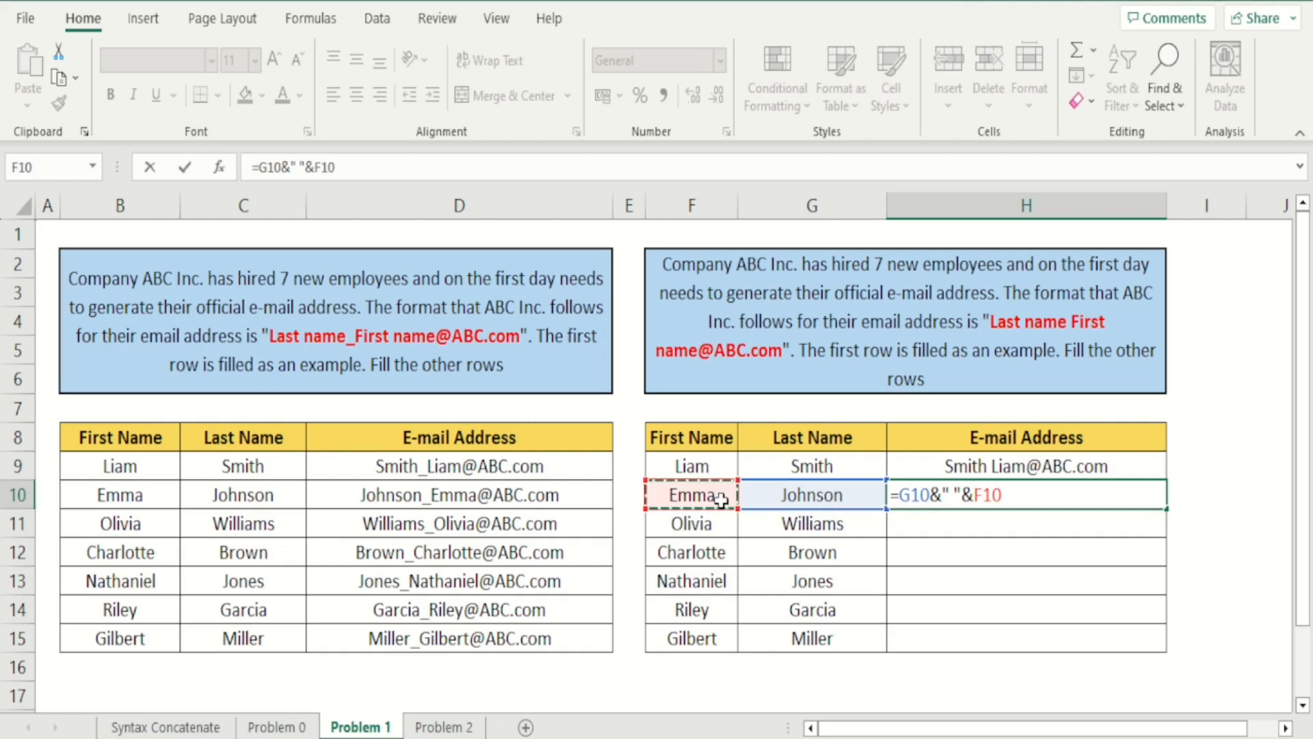
type("&\"")
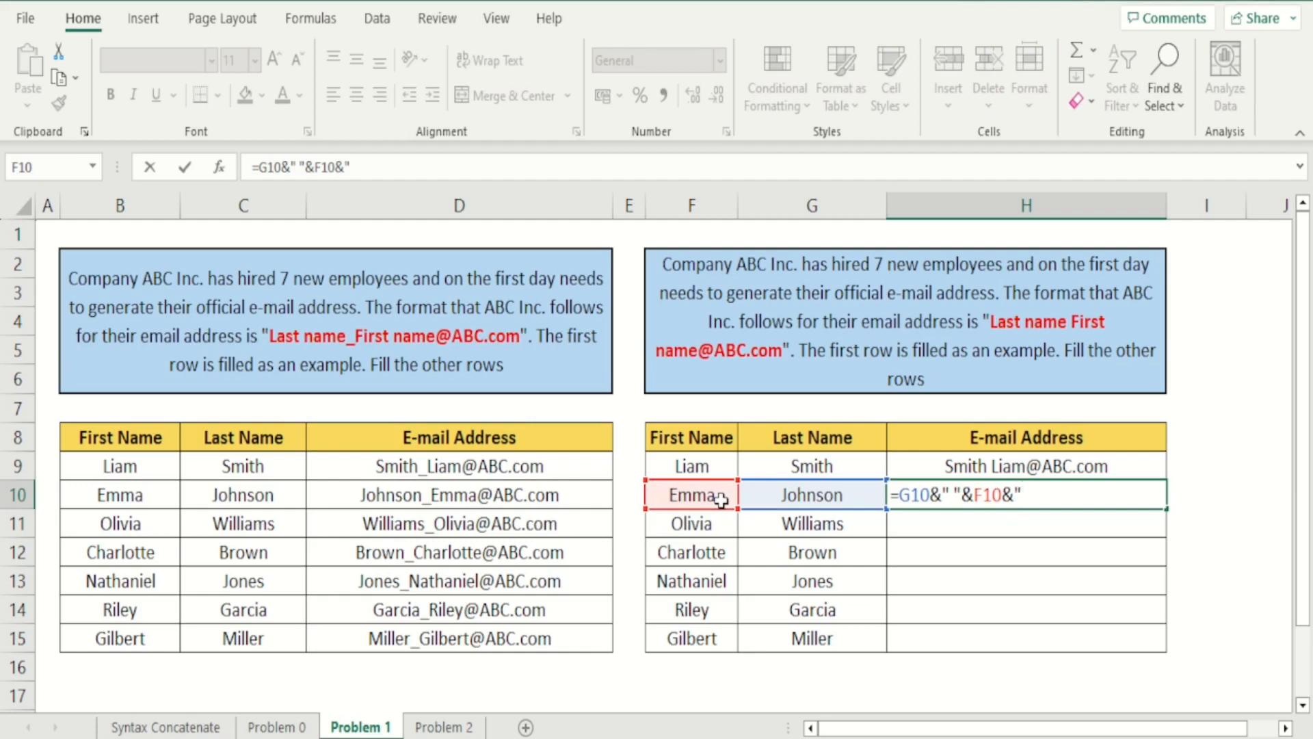
type("@ABC")
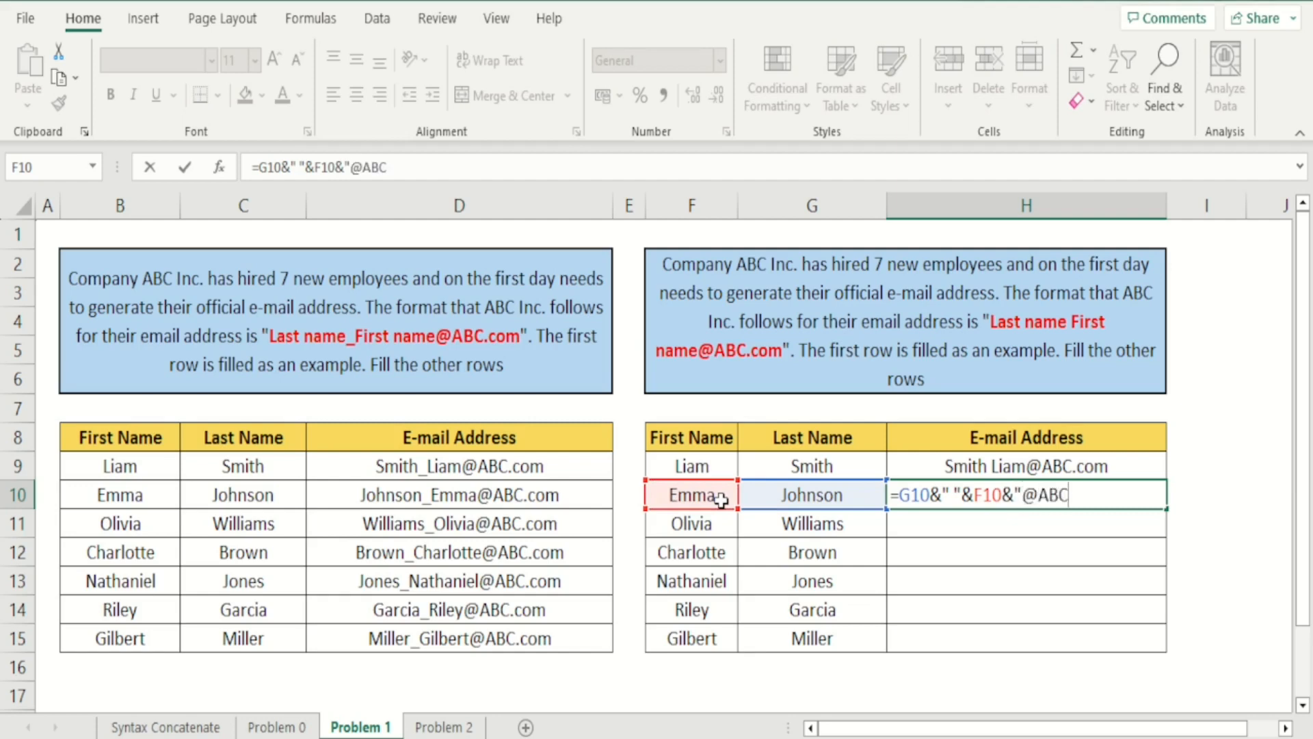
type(".com\"")
key("Return")
Center the e-mail address in H10 and fill its formula down through H15.
key("Up")
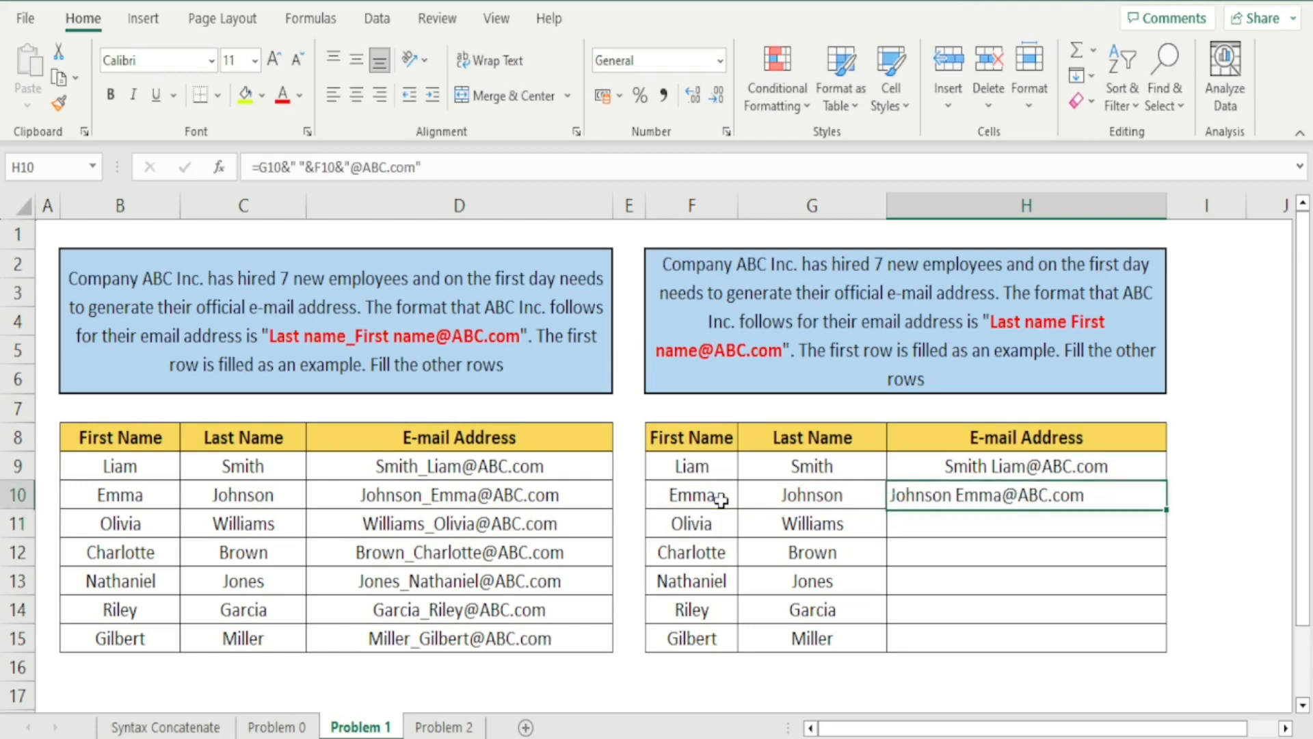
left_click(356, 95)
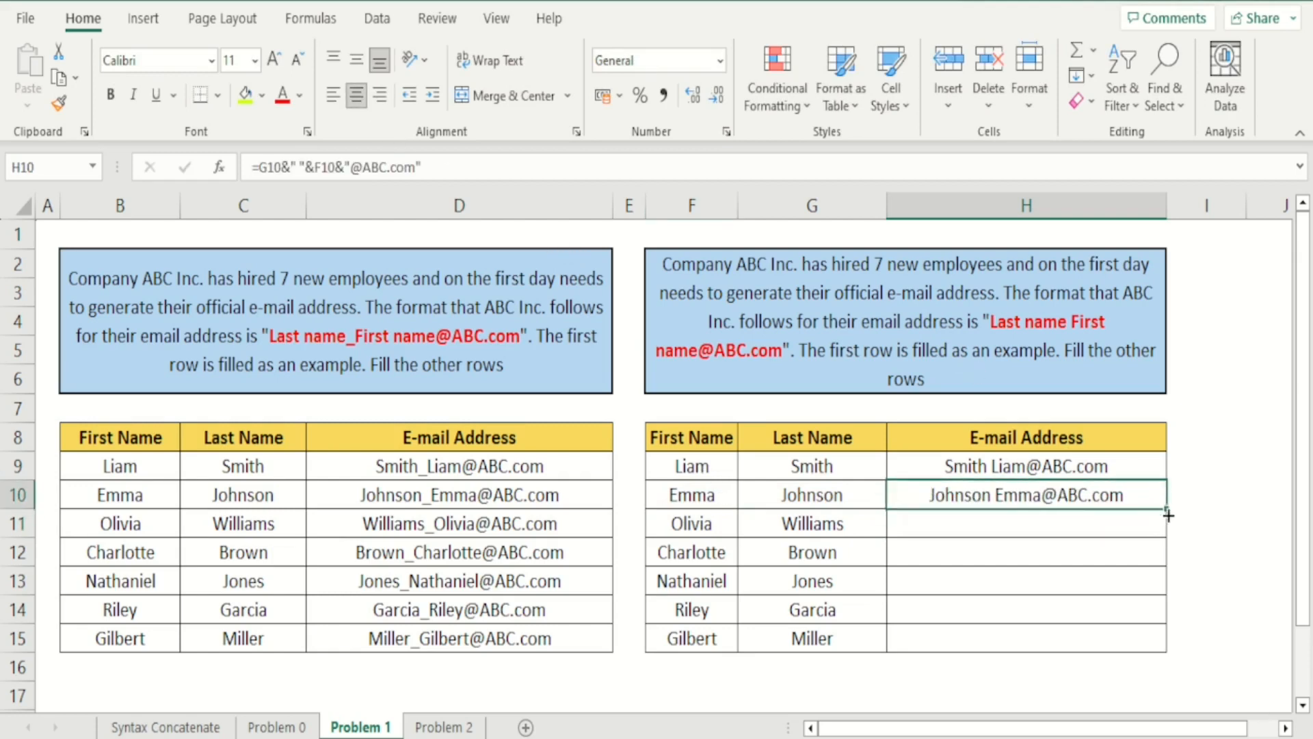
left_click_drag(1169, 513, 1175, 651)
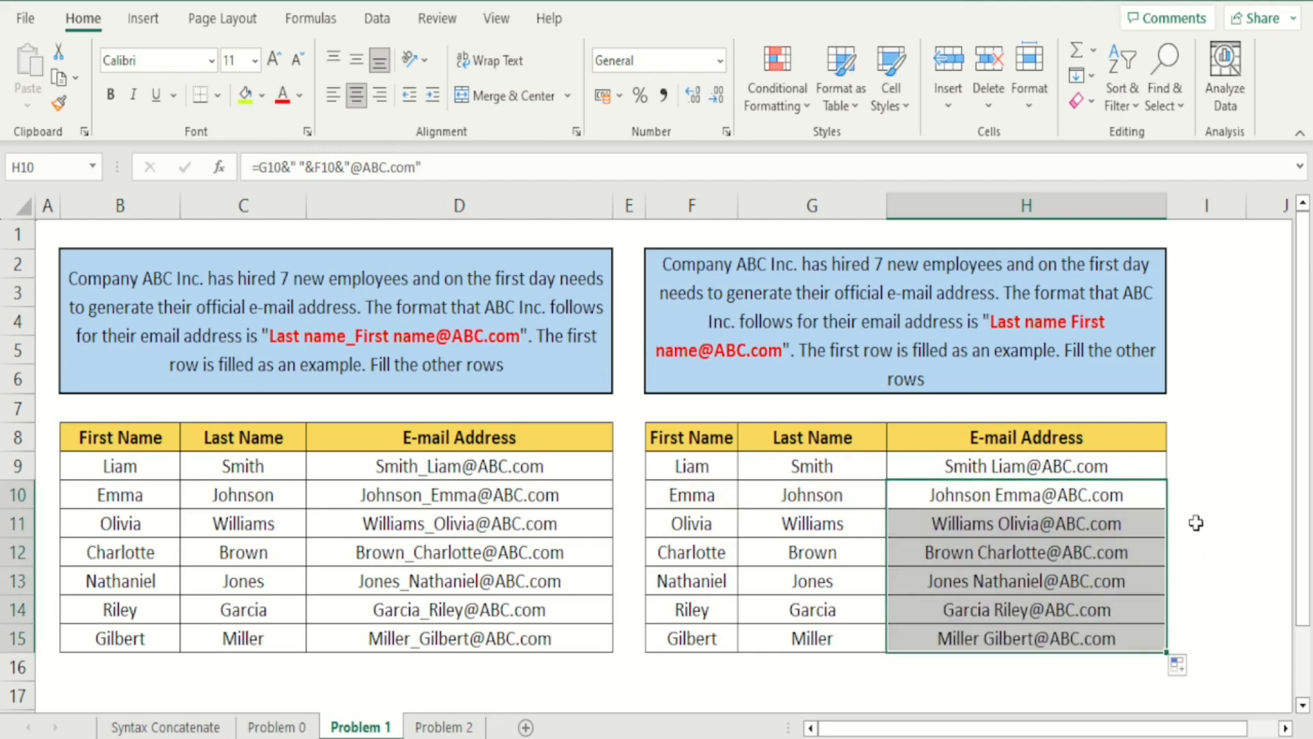
left_click(1196, 522)
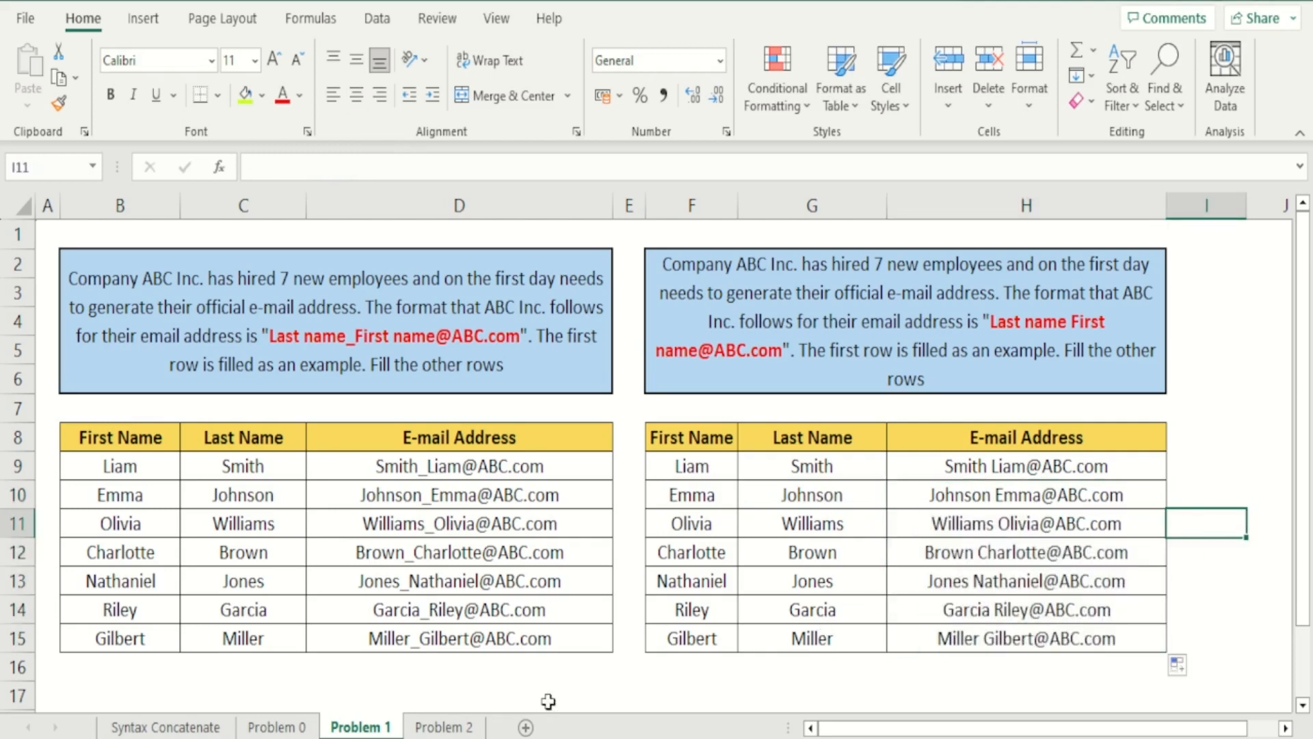
left_click(460, 728)
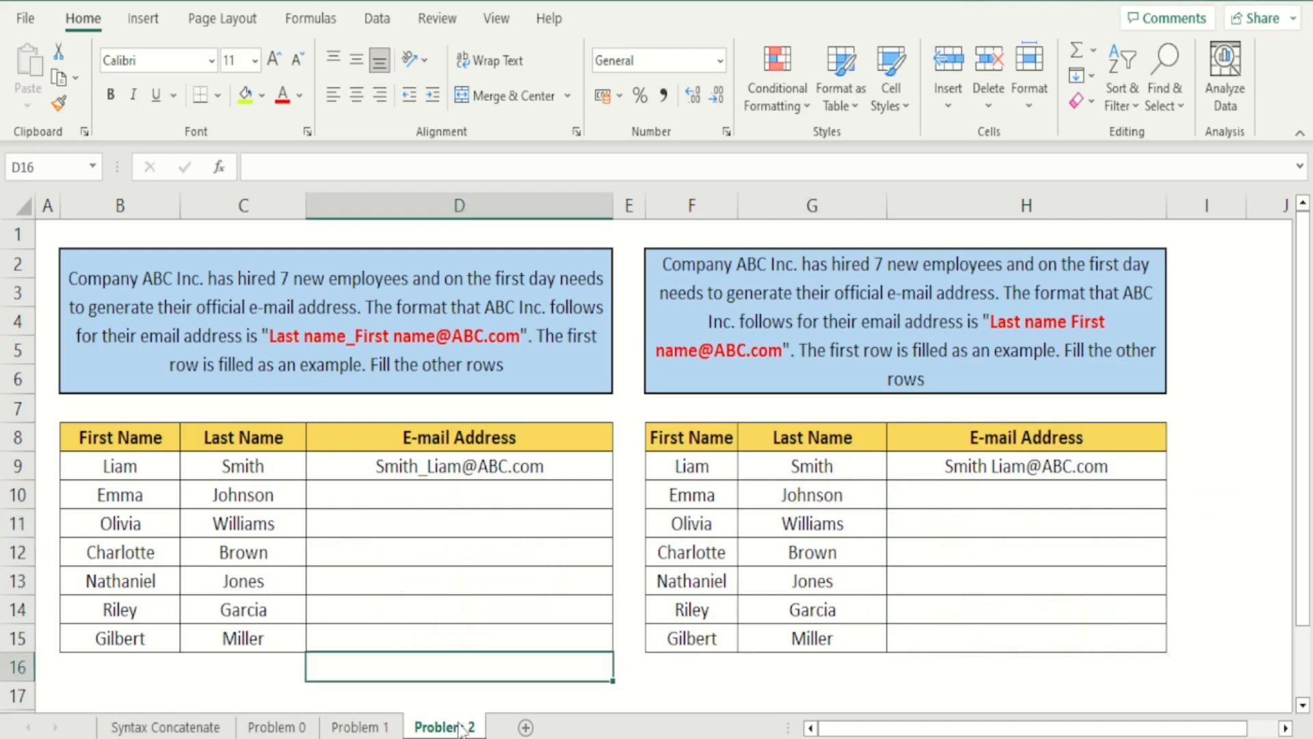
left_click(438, 497)
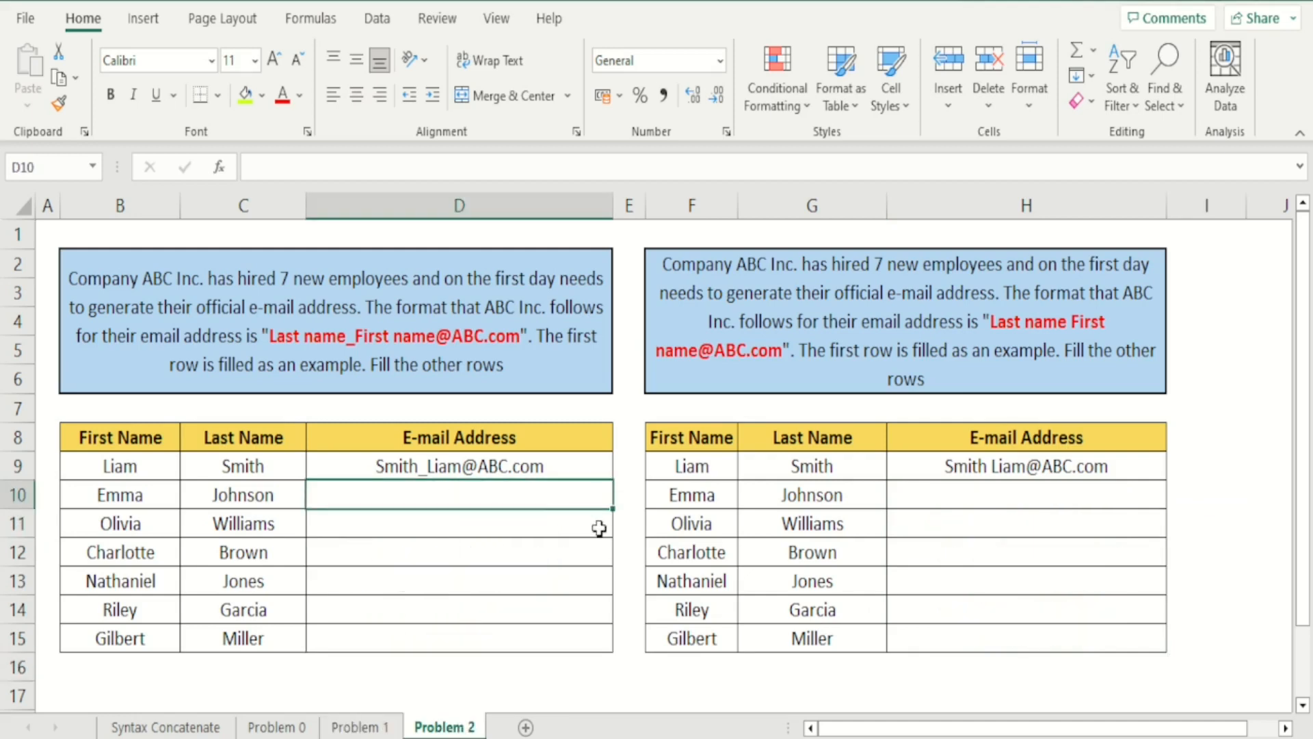
type("=concatenate(")
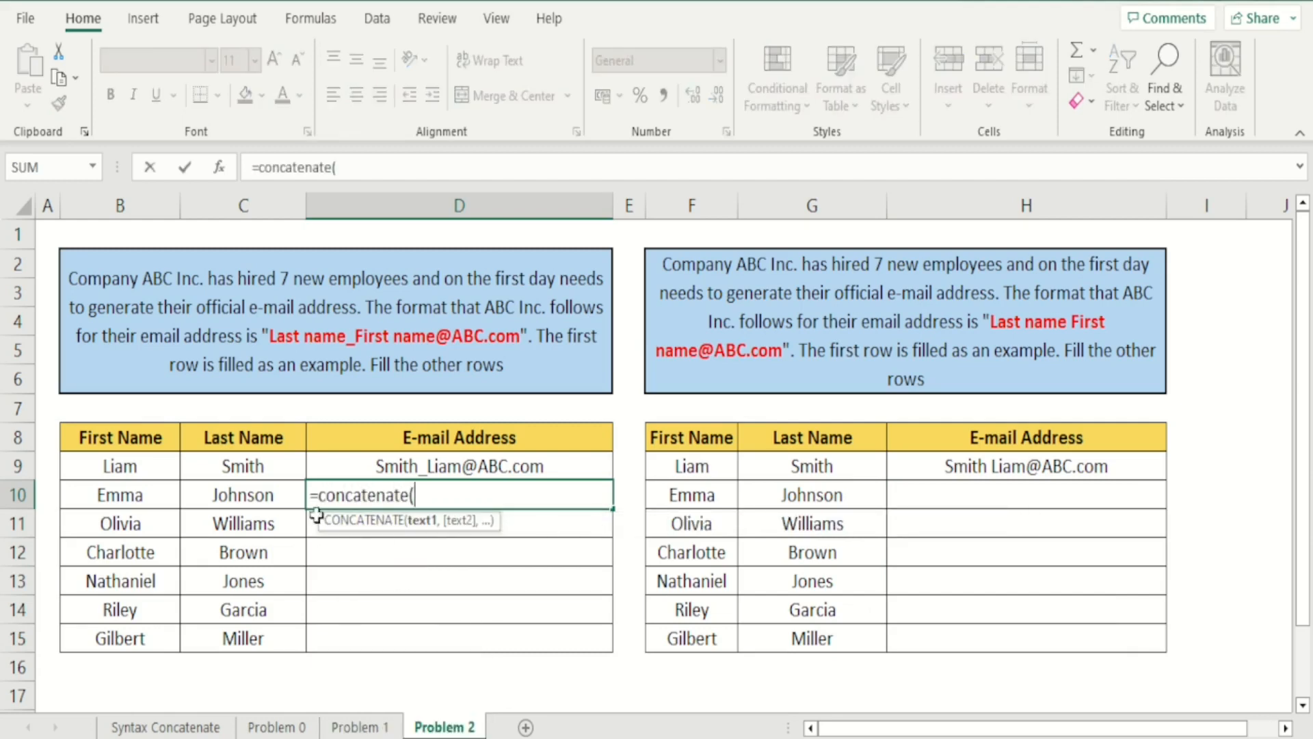
left_click(273, 495)
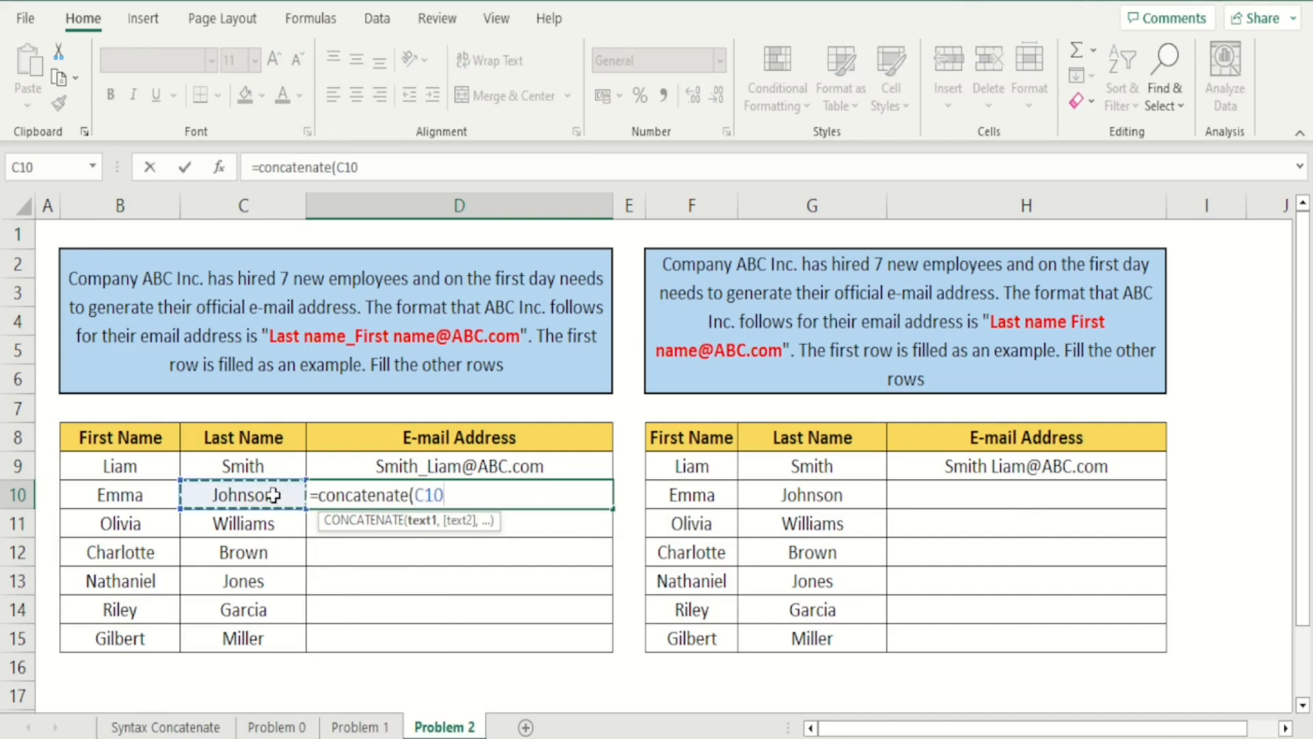
type(",\"_")
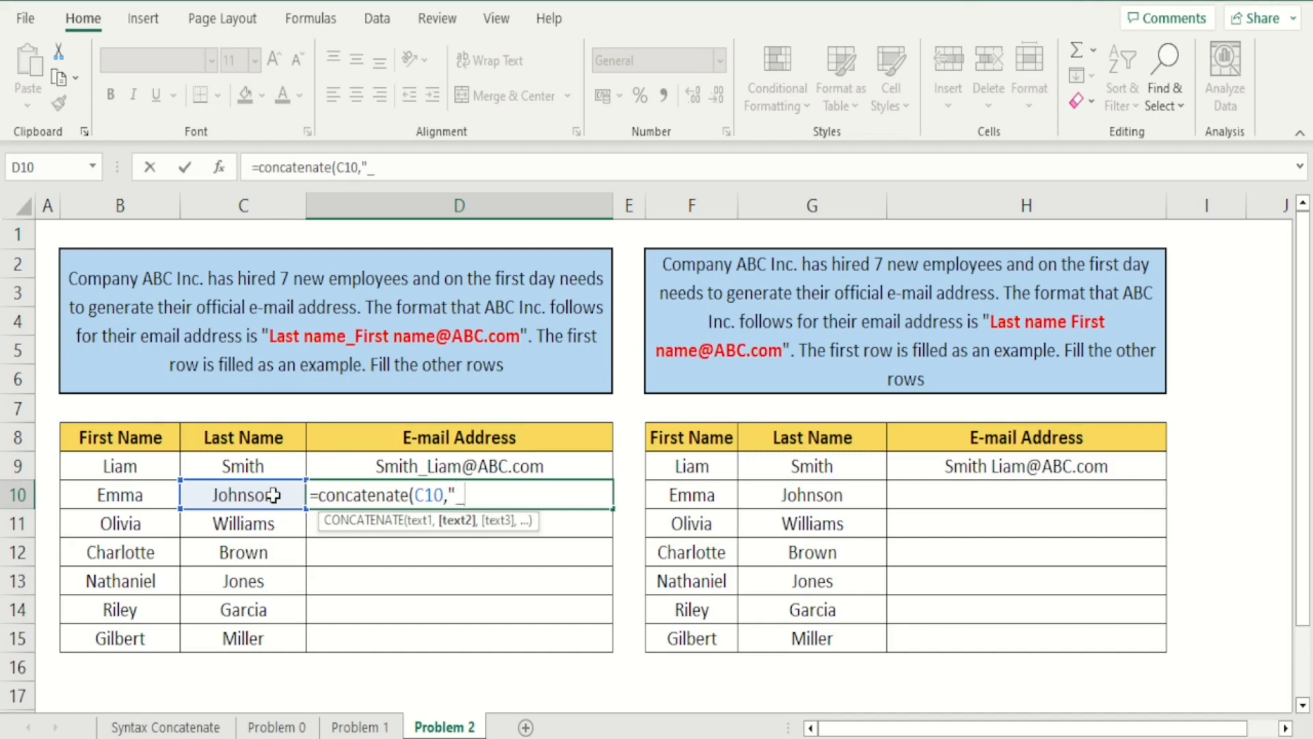
type("\",")
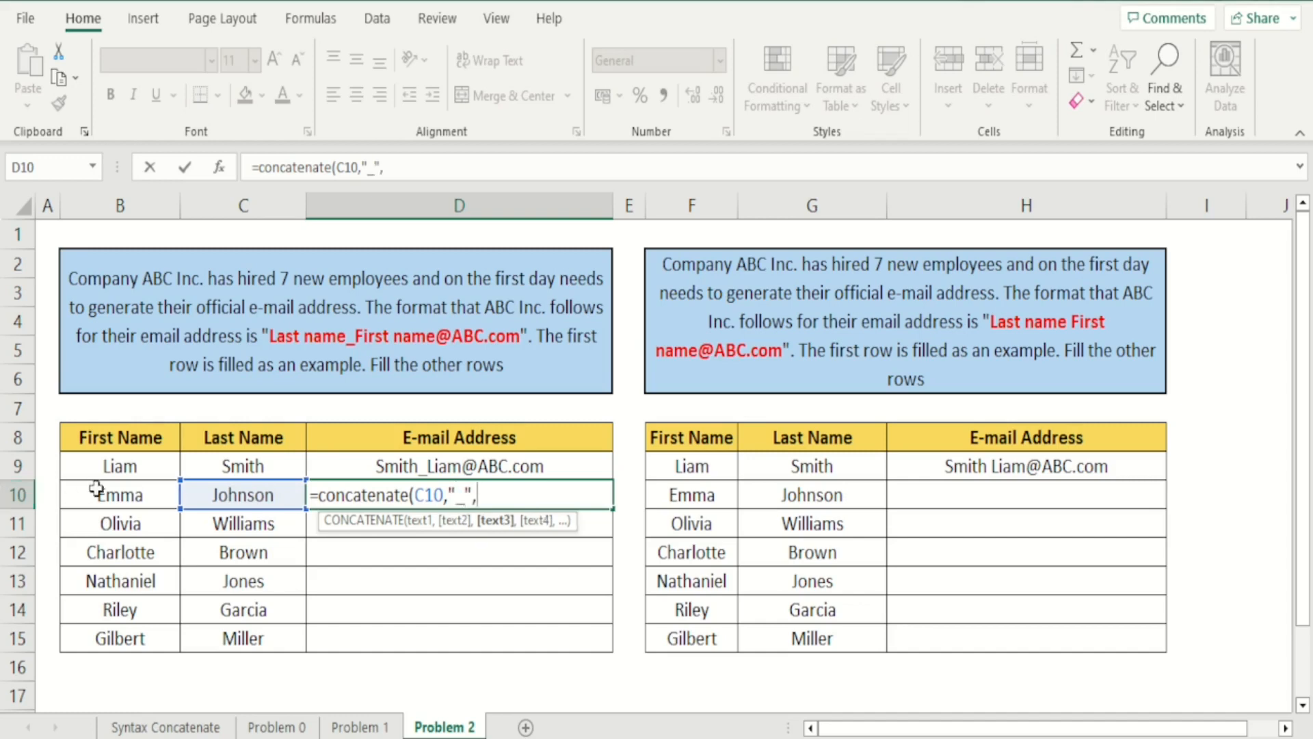
left_click(114, 494)
type(",\"")
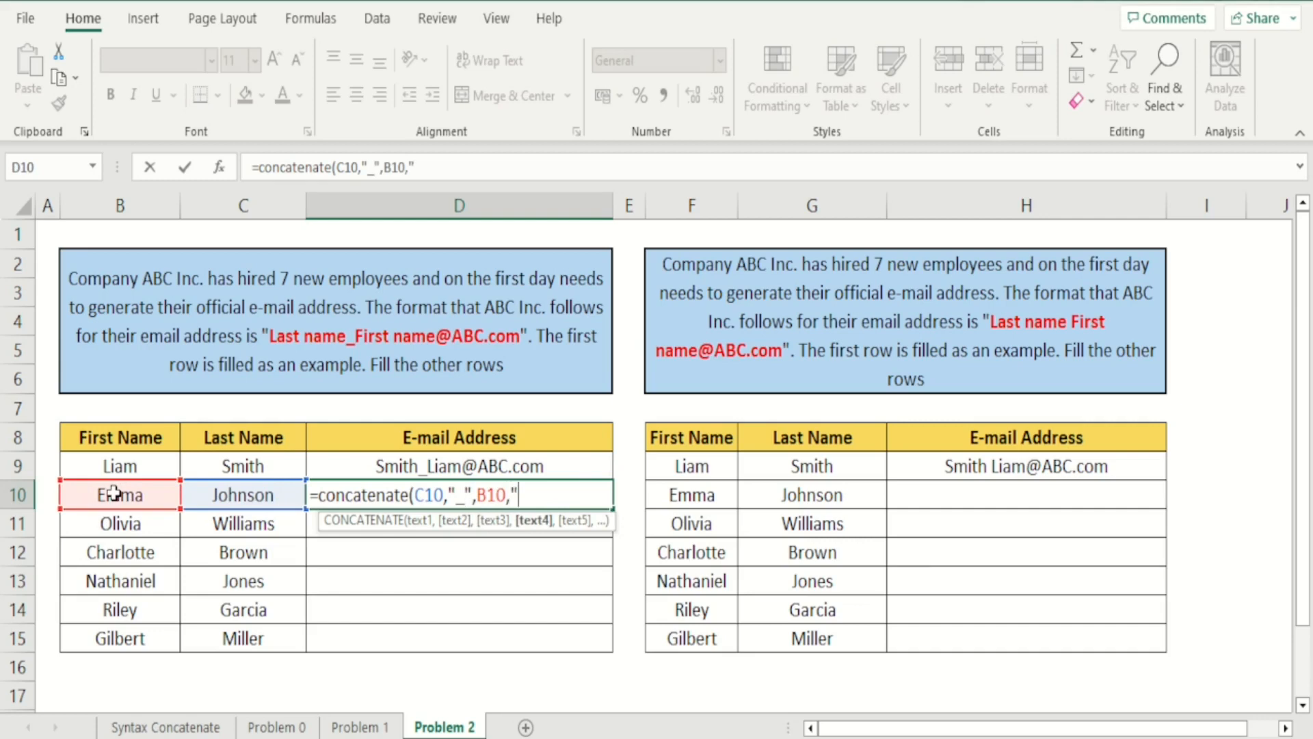
type("@ABC.c")
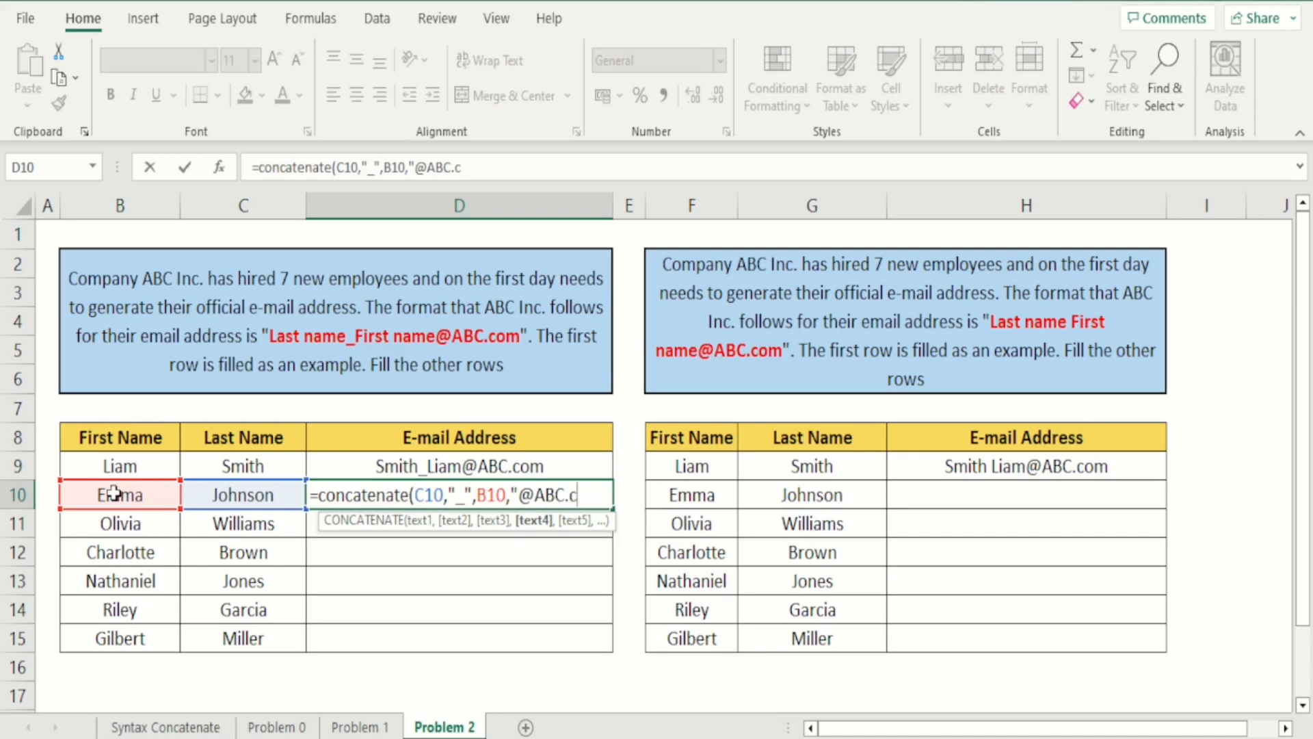
type("om\")")
key("Return")
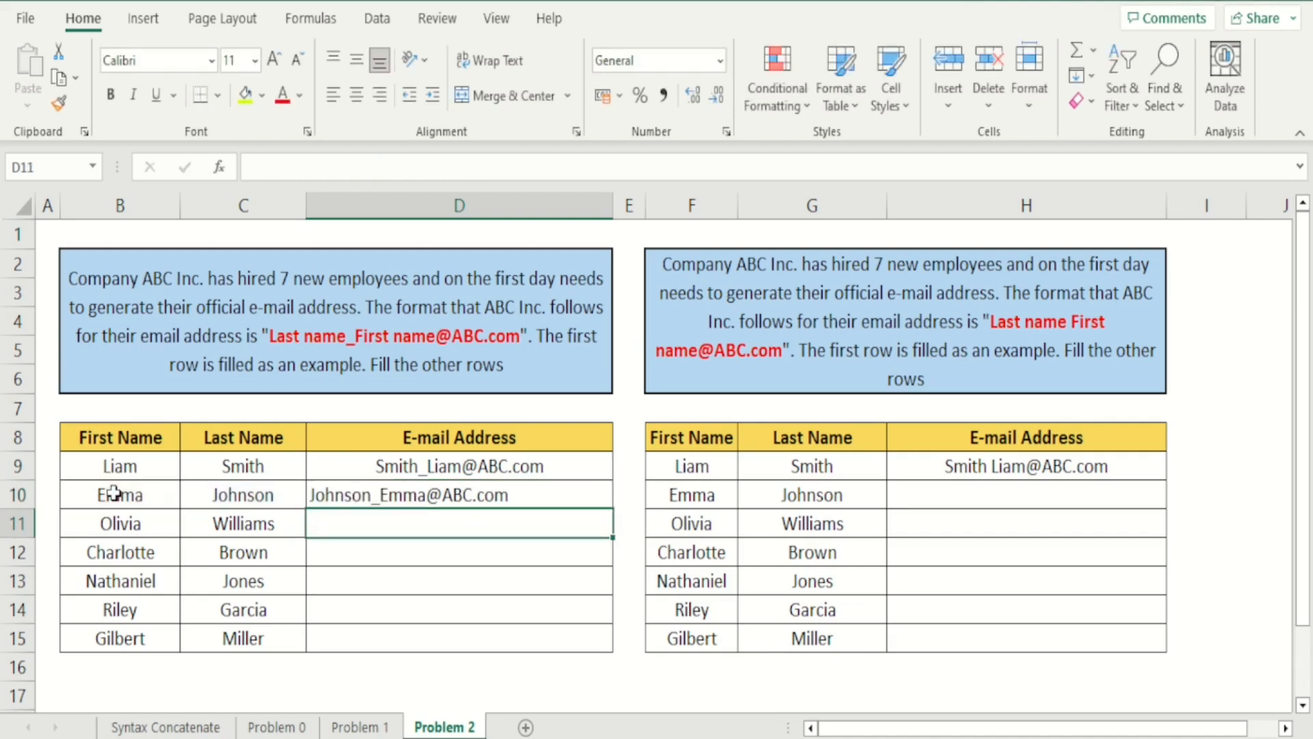
Center the CONCATENATE result in D10 and fill its formula down through D15.
key("Up")
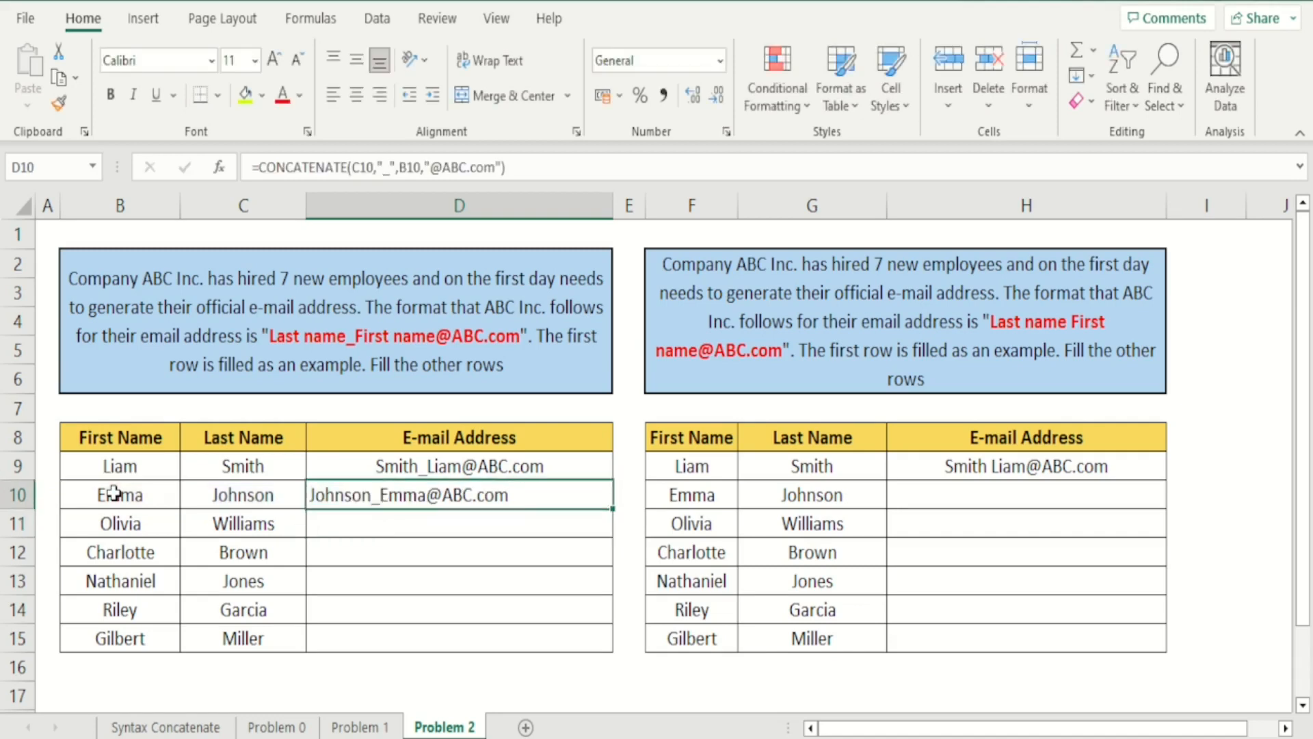
left_click(356, 97)
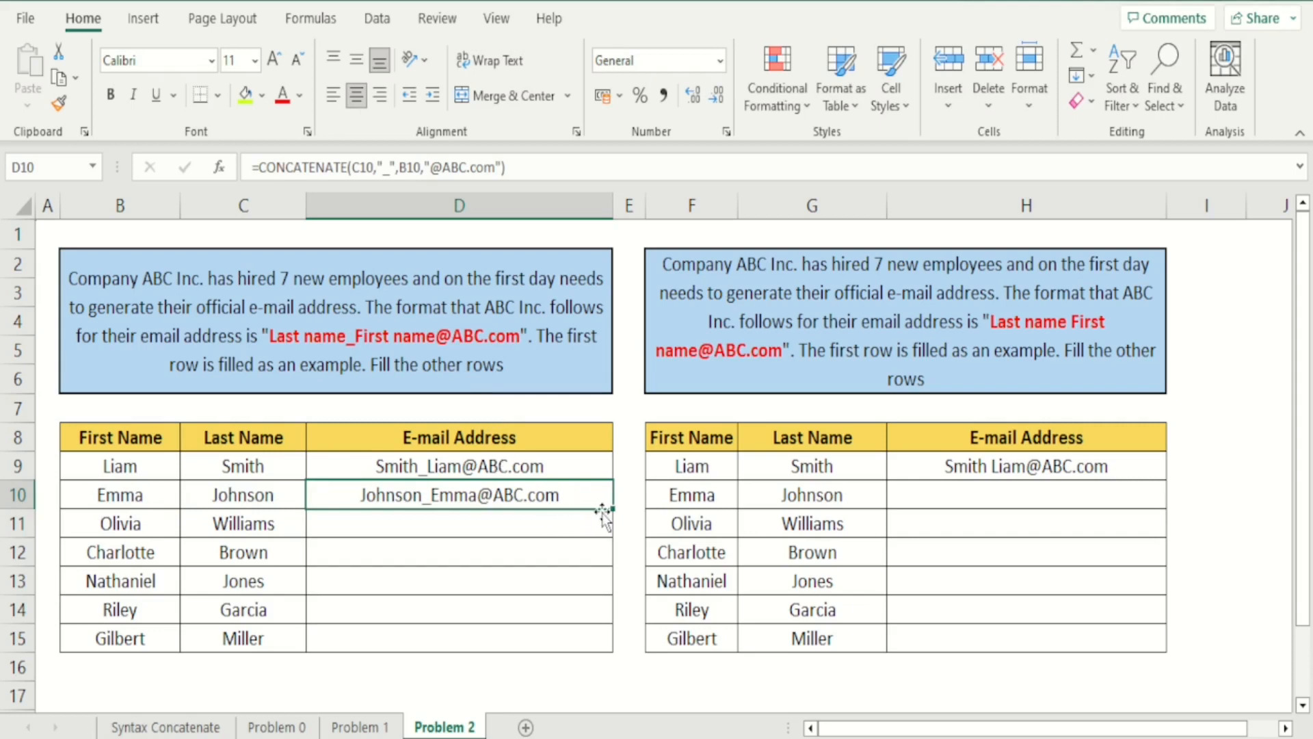
left_click_drag(610, 510, 615, 655)
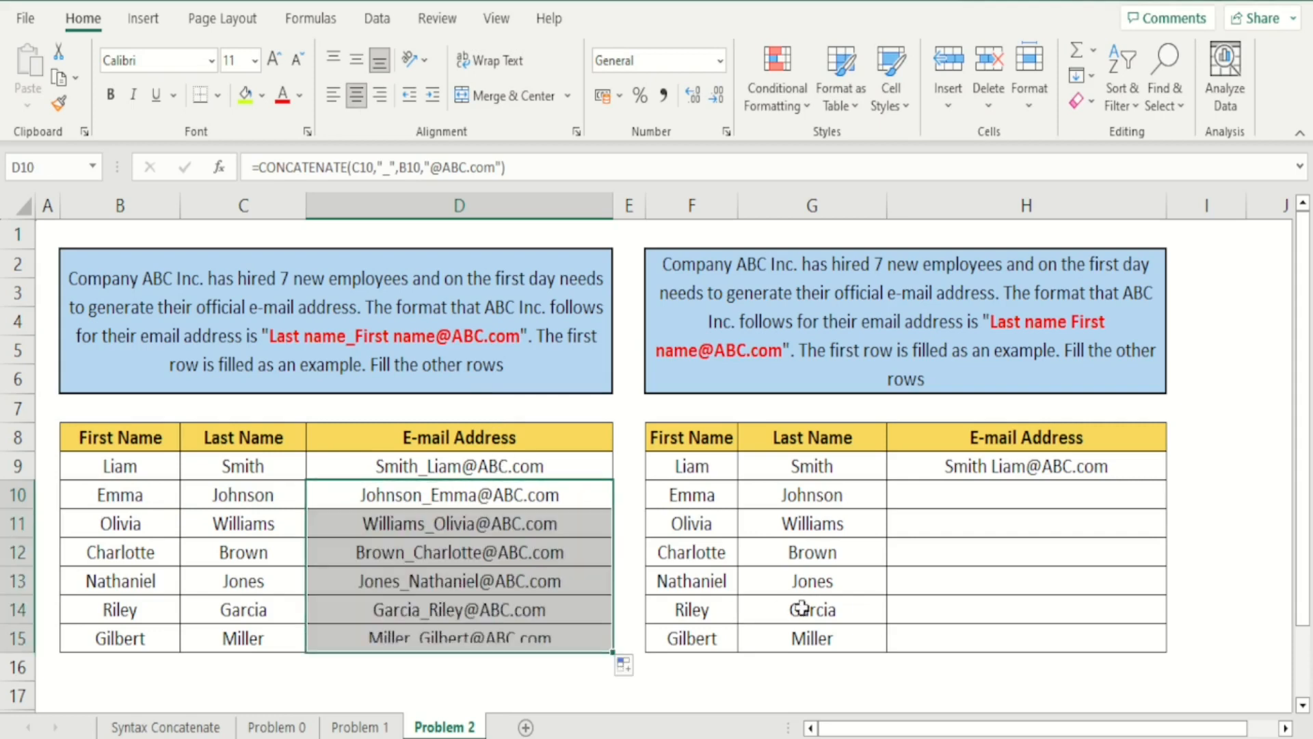
left_click(989, 493)
type("=")
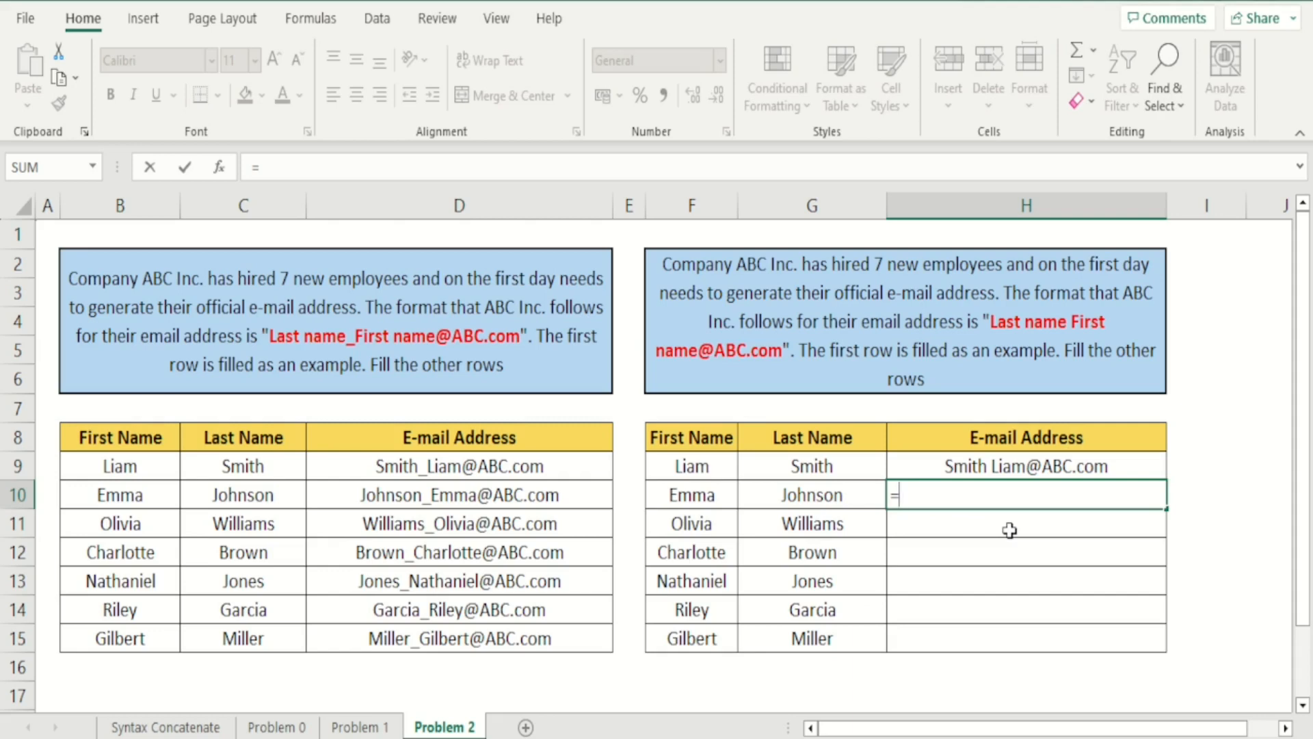
type("concatenate(")
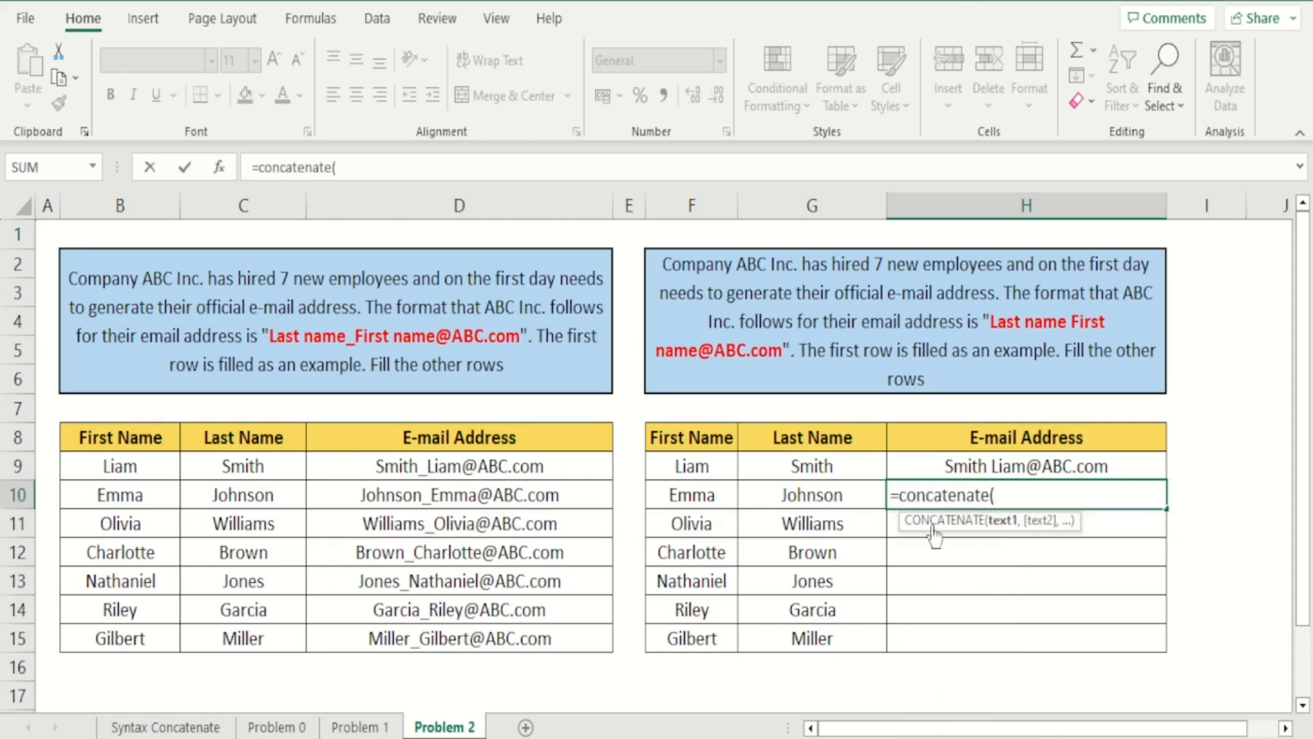
left_click(858, 499)
type(",\" \"")
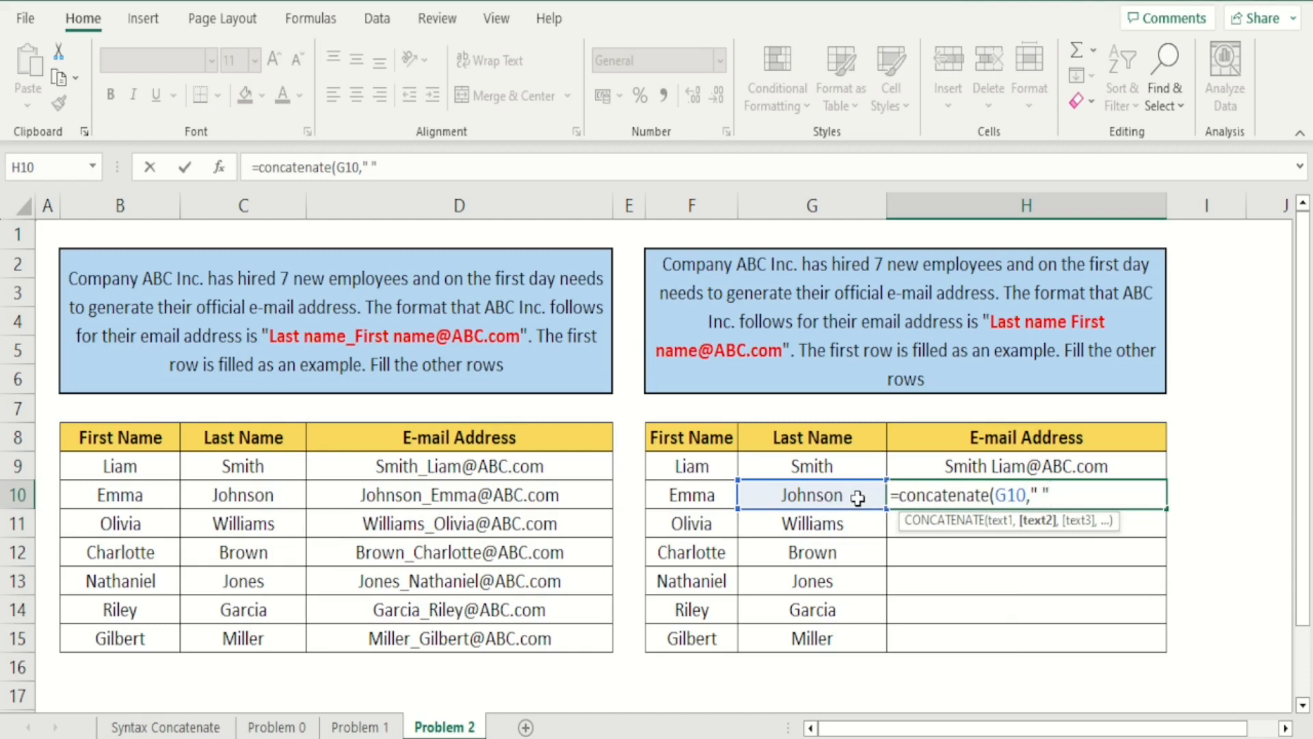
type(",")
left_click(698, 503)
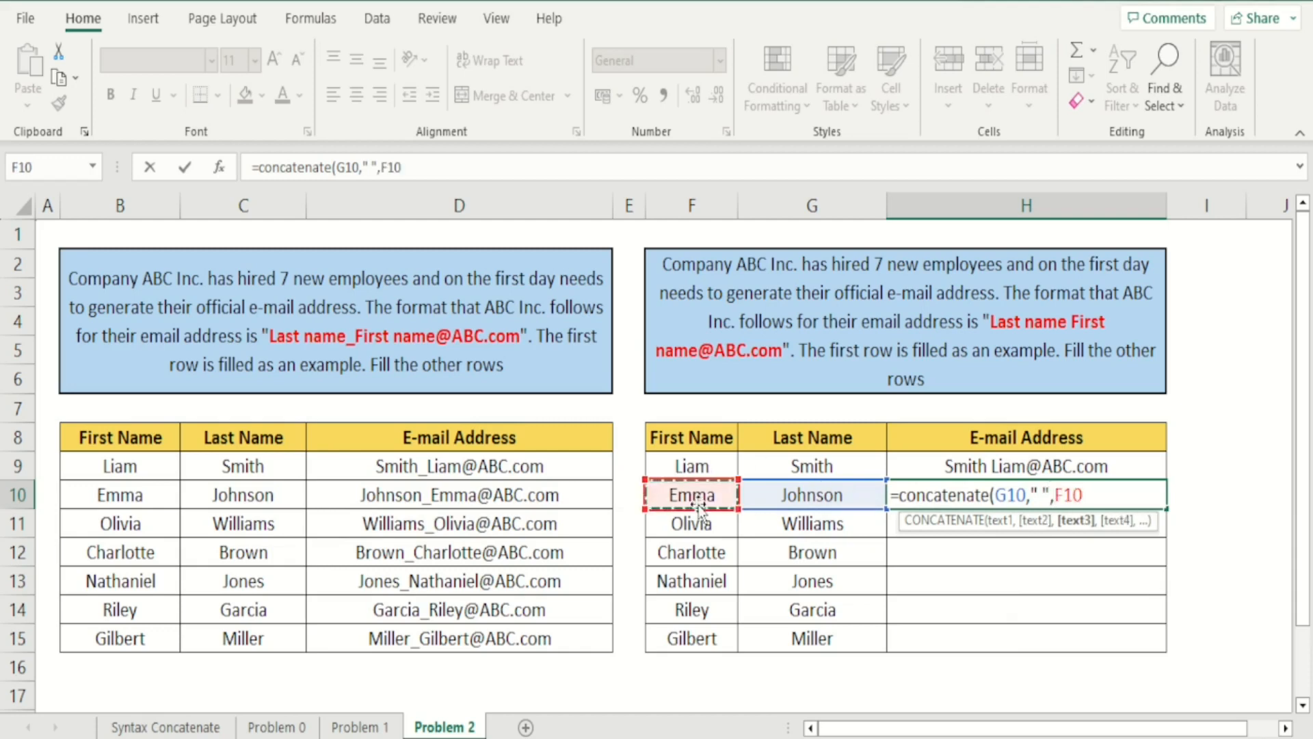
type(",\"")
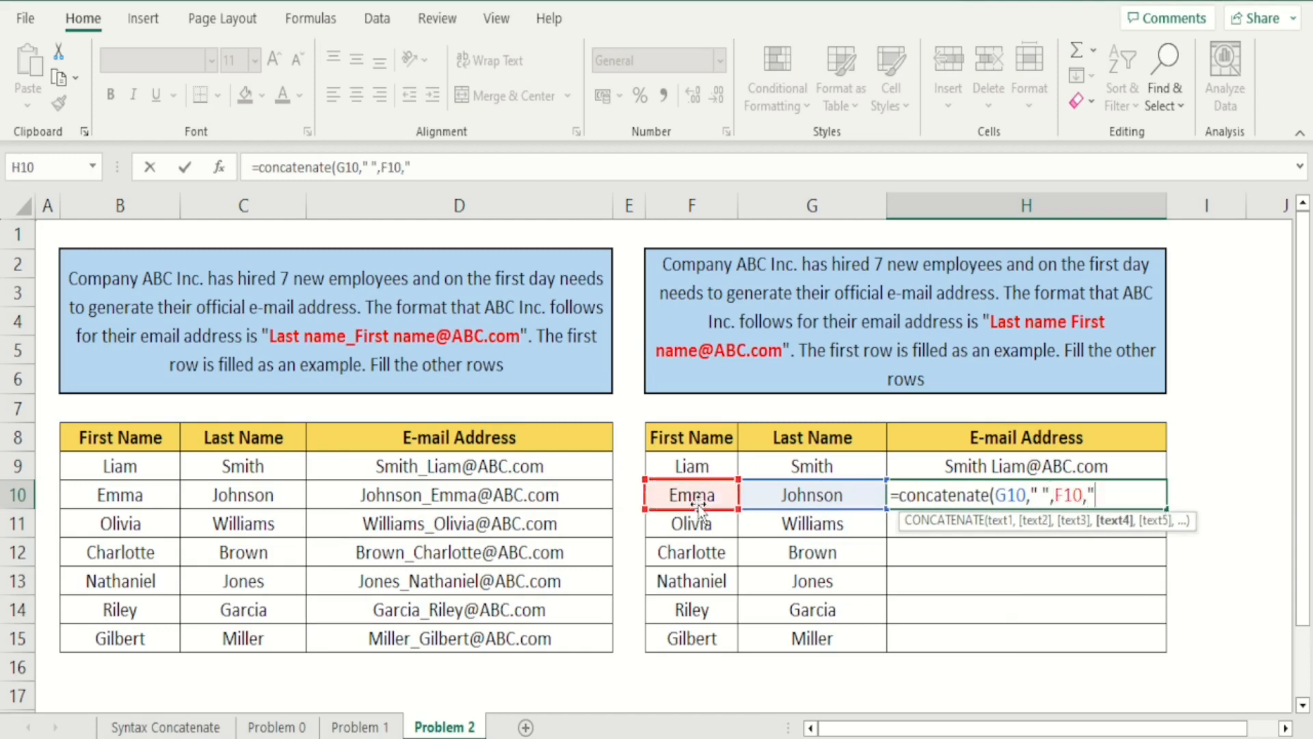
type("@ABC")
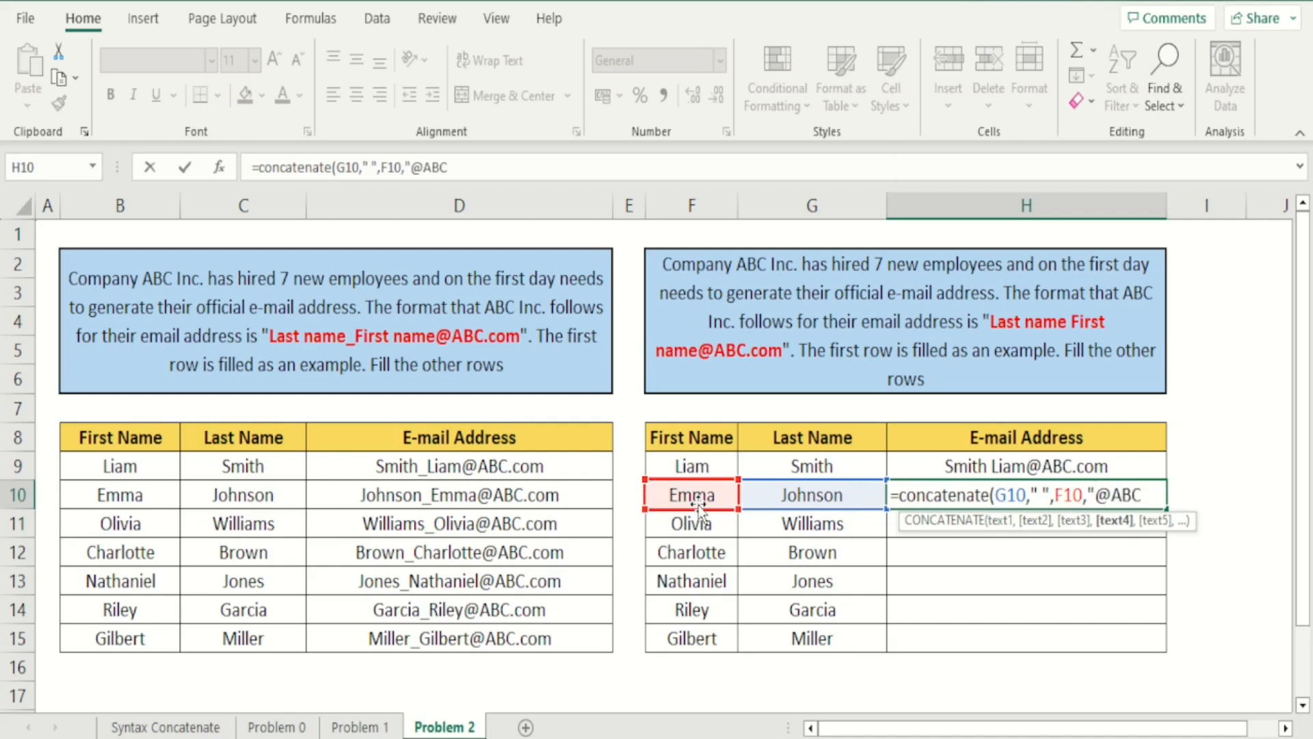
type(".com\")")
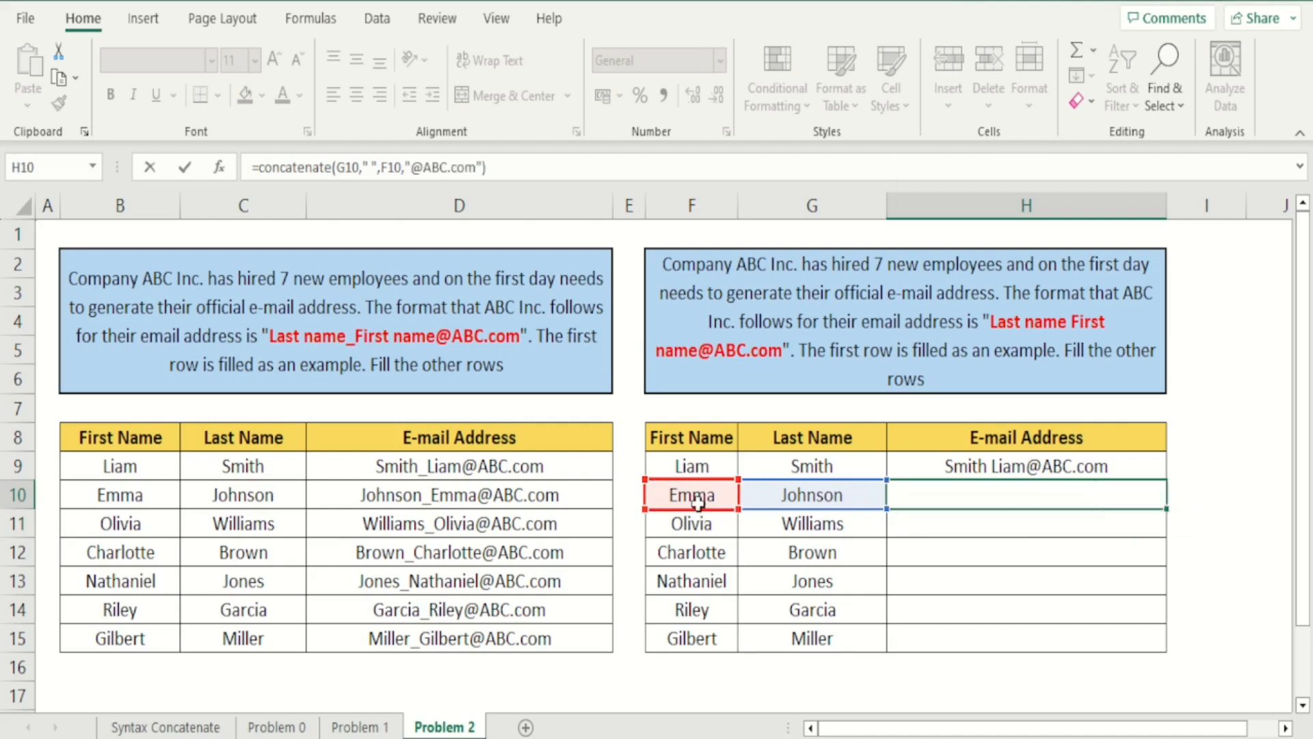
key("Return")
Center the CONCATENATE result in H10 and fill its formula down through H15.
key("Up")
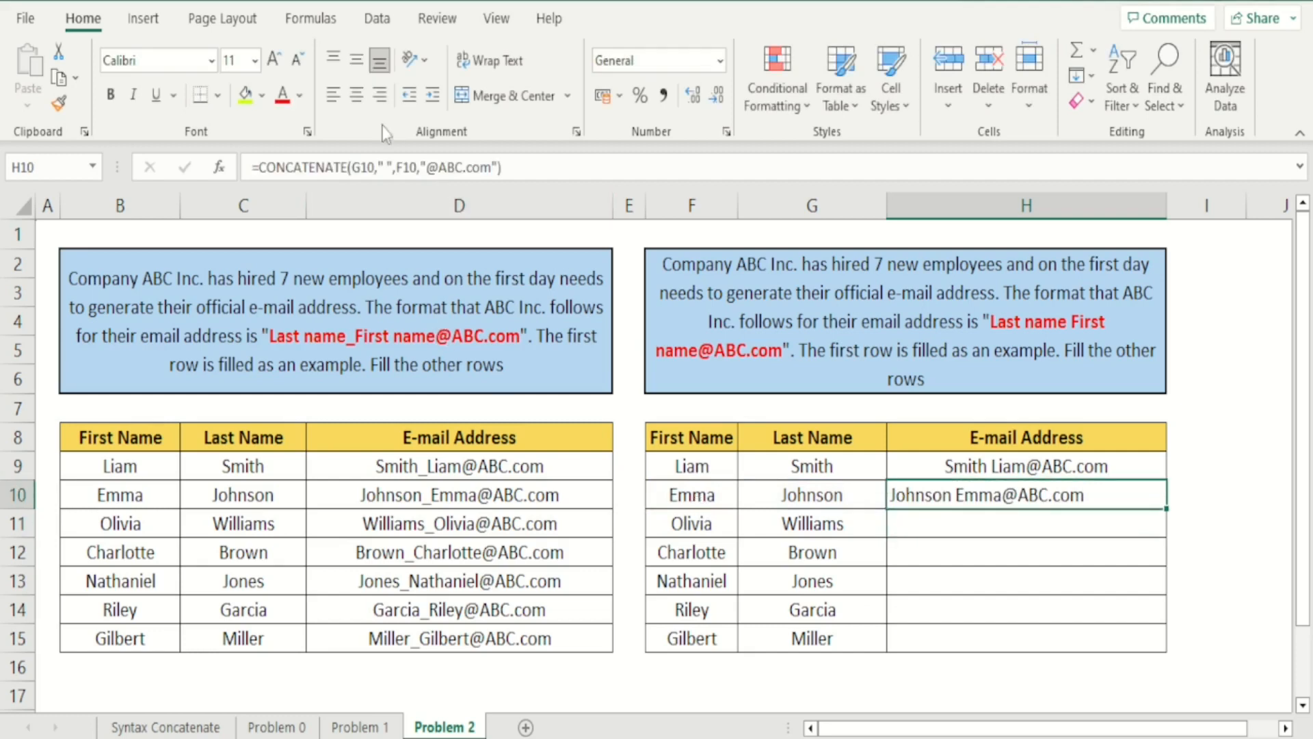
left_click(357, 96)
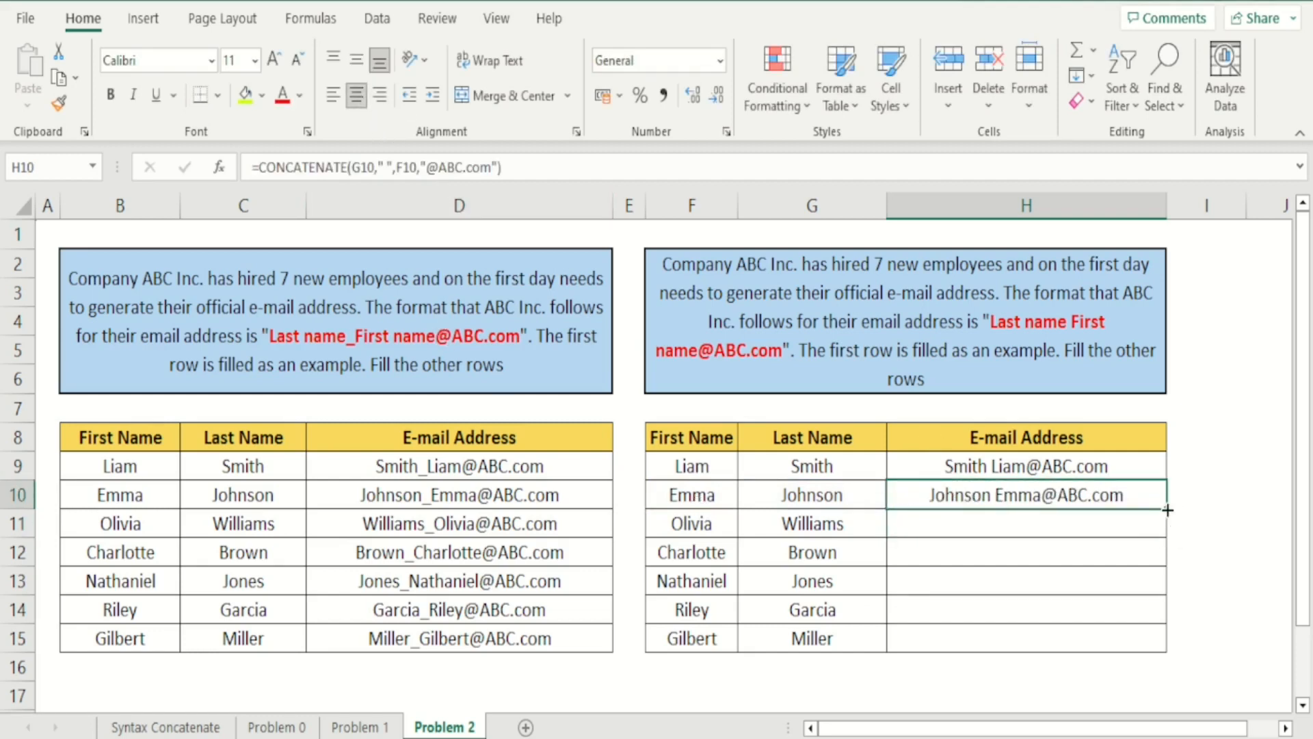
left_click_drag(1166, 509, 1172, 643)
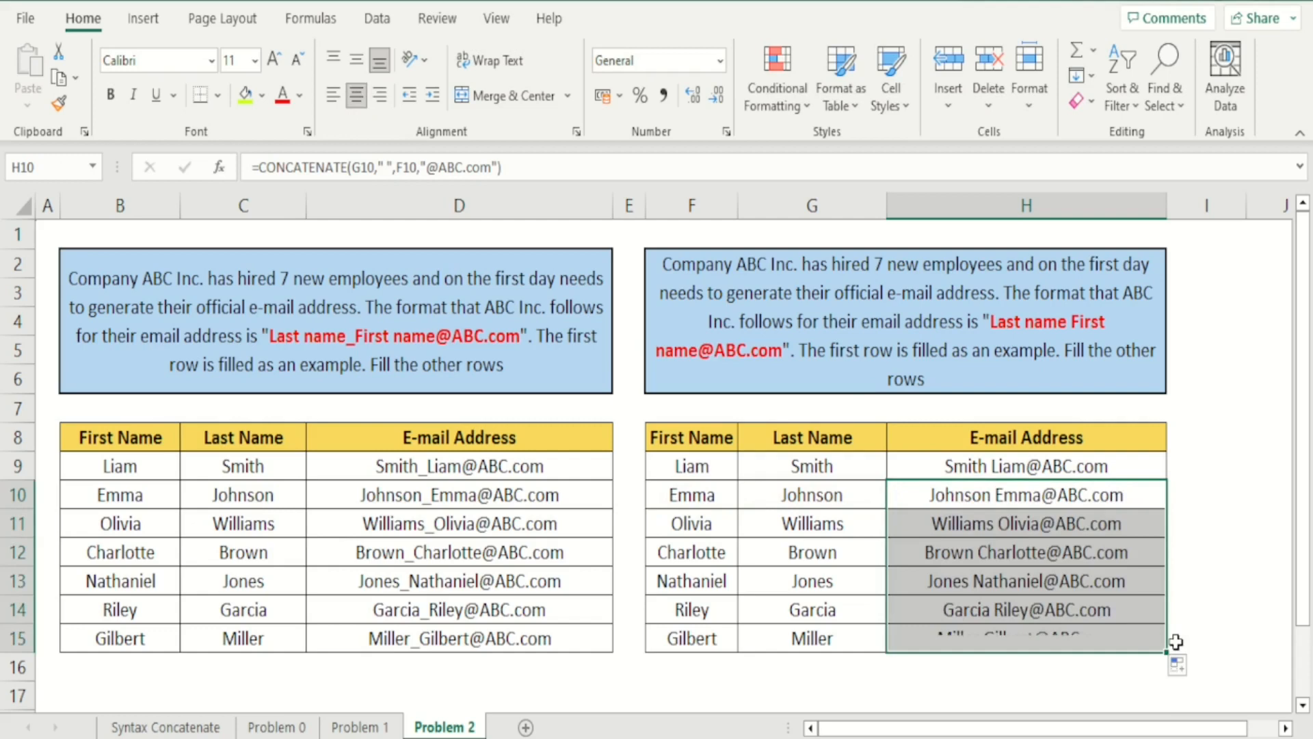
left_click(831, 677)
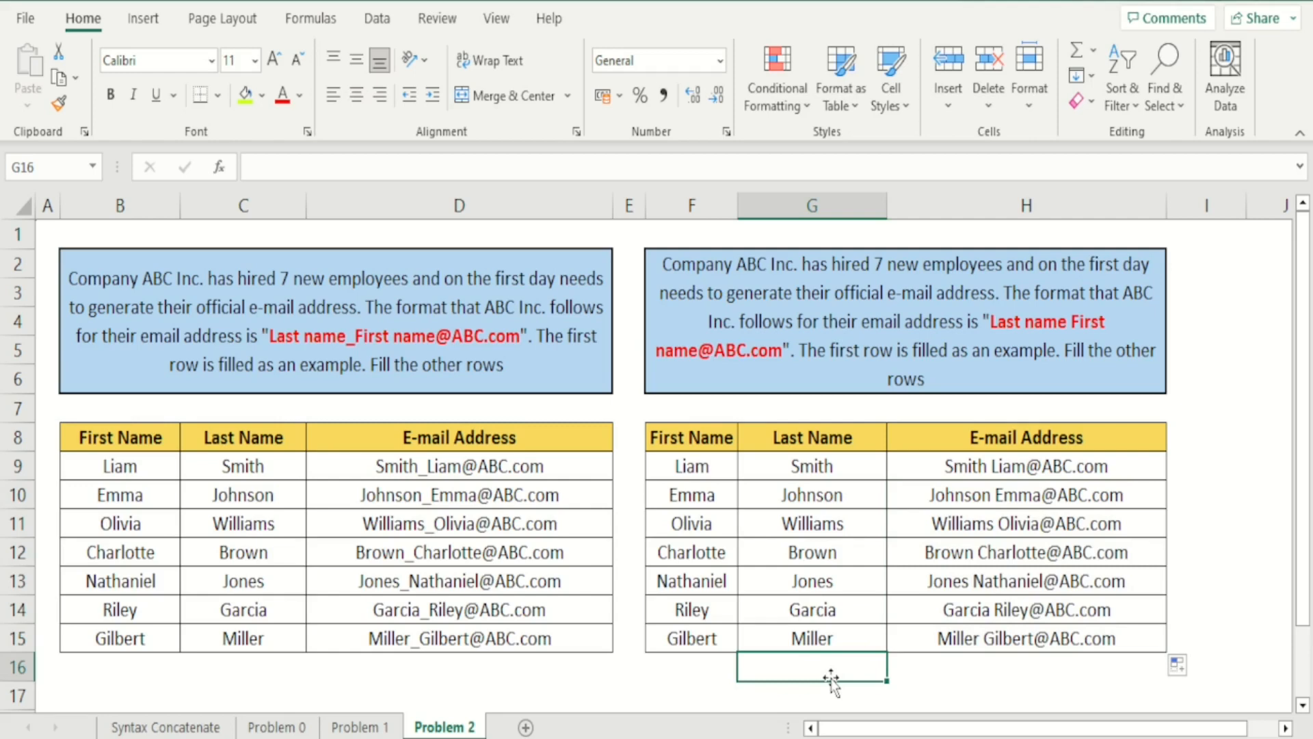
key("Up")
key("Left")
key("Left")
key("Down")
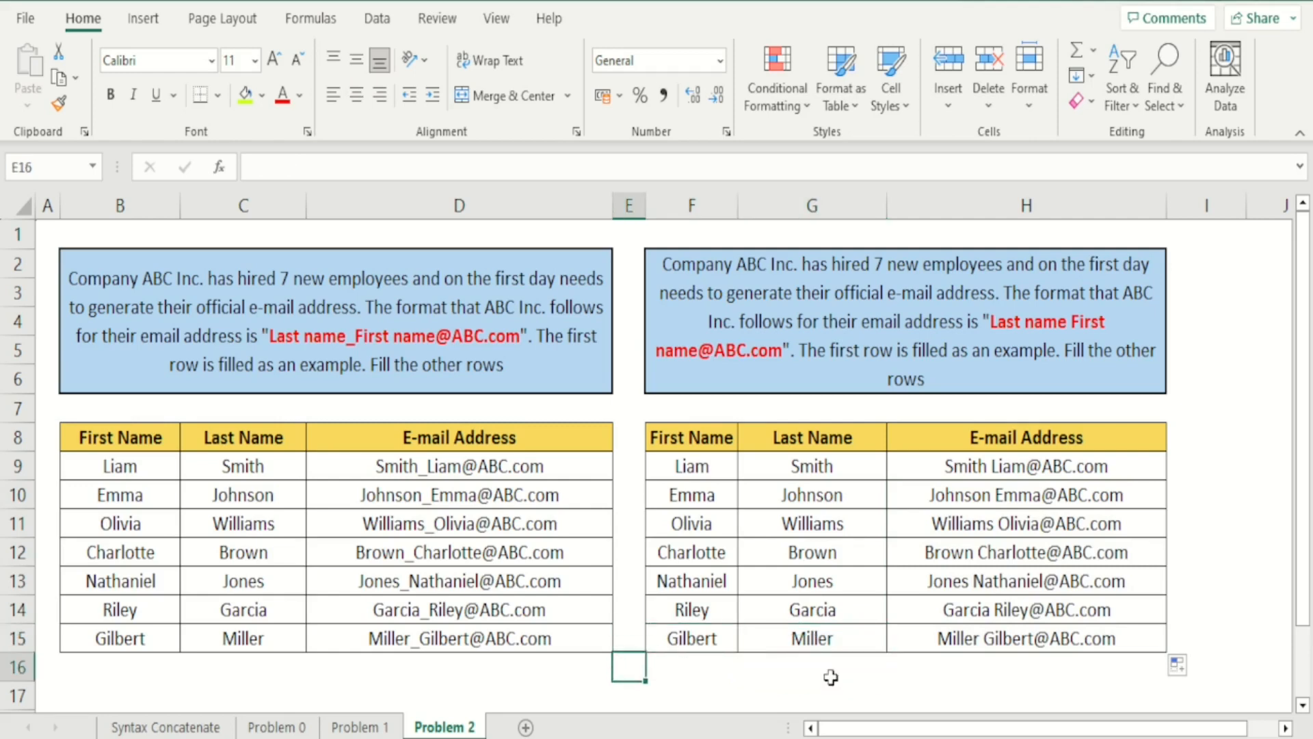
key("Right")
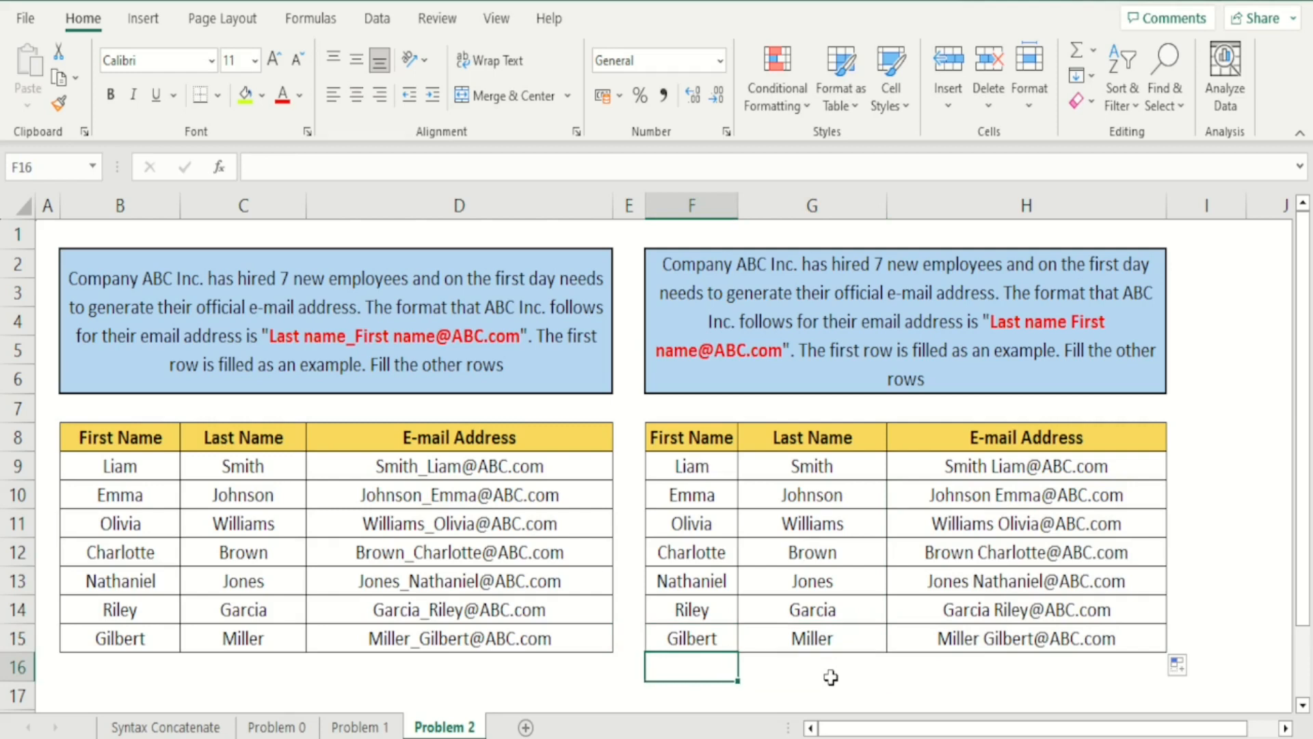